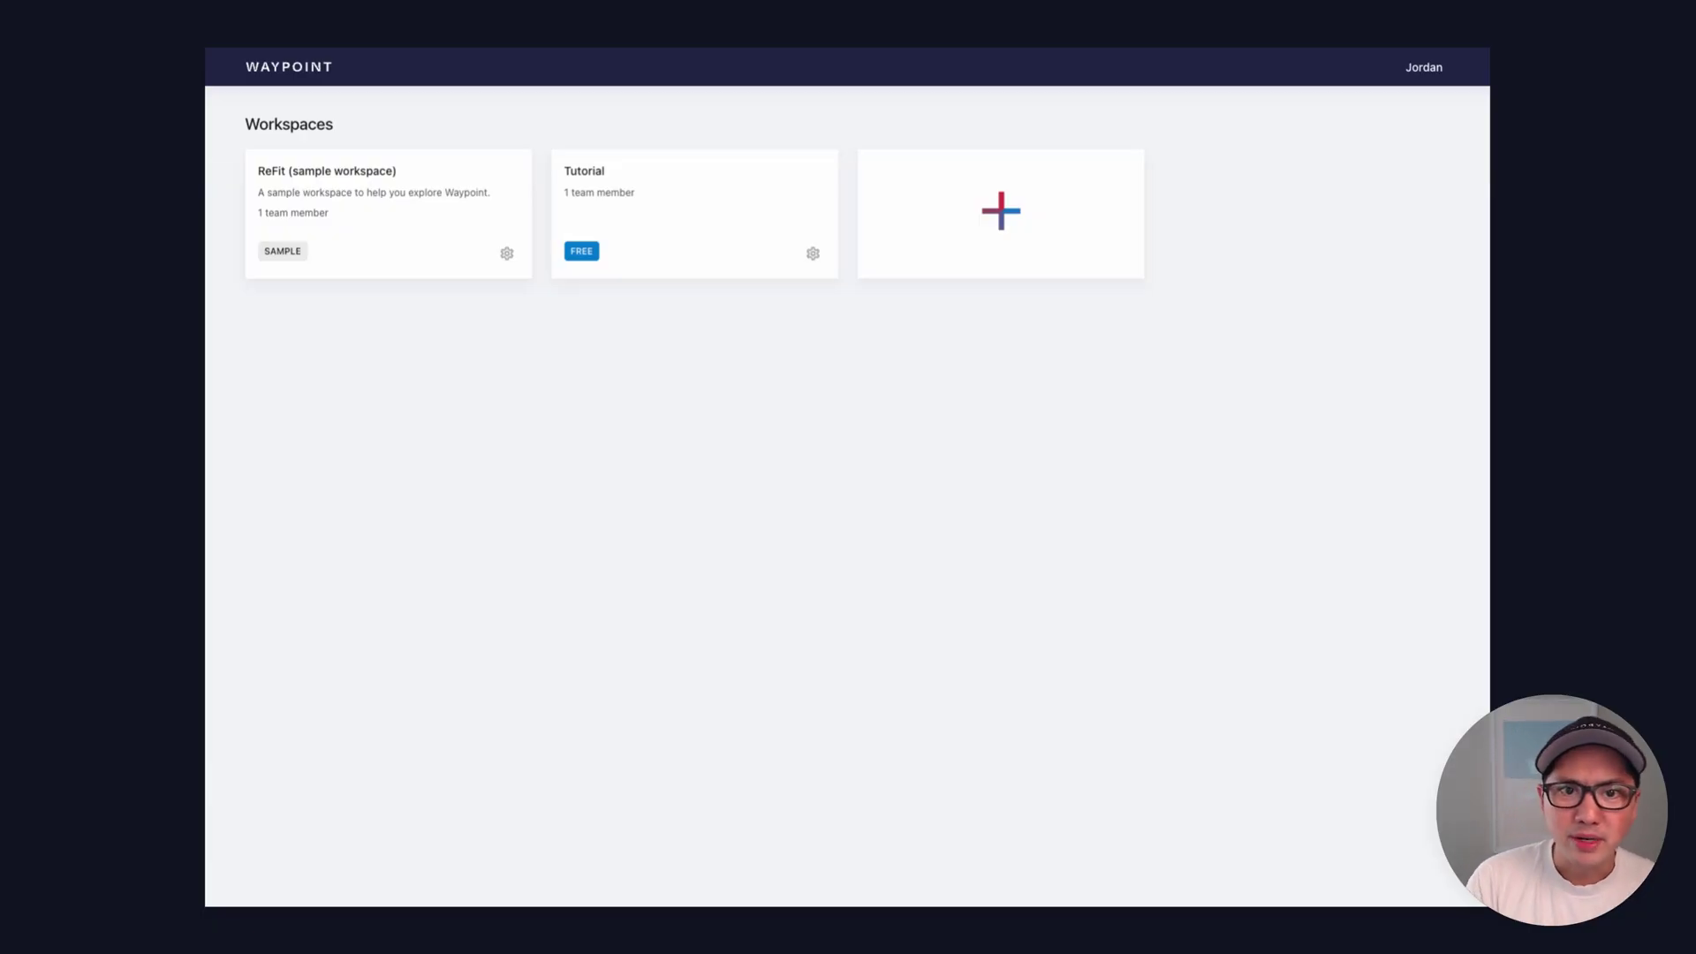
# Step: Open the Tutorial workspace's Templates list and start a new template
pyautogui.click(701, 204)
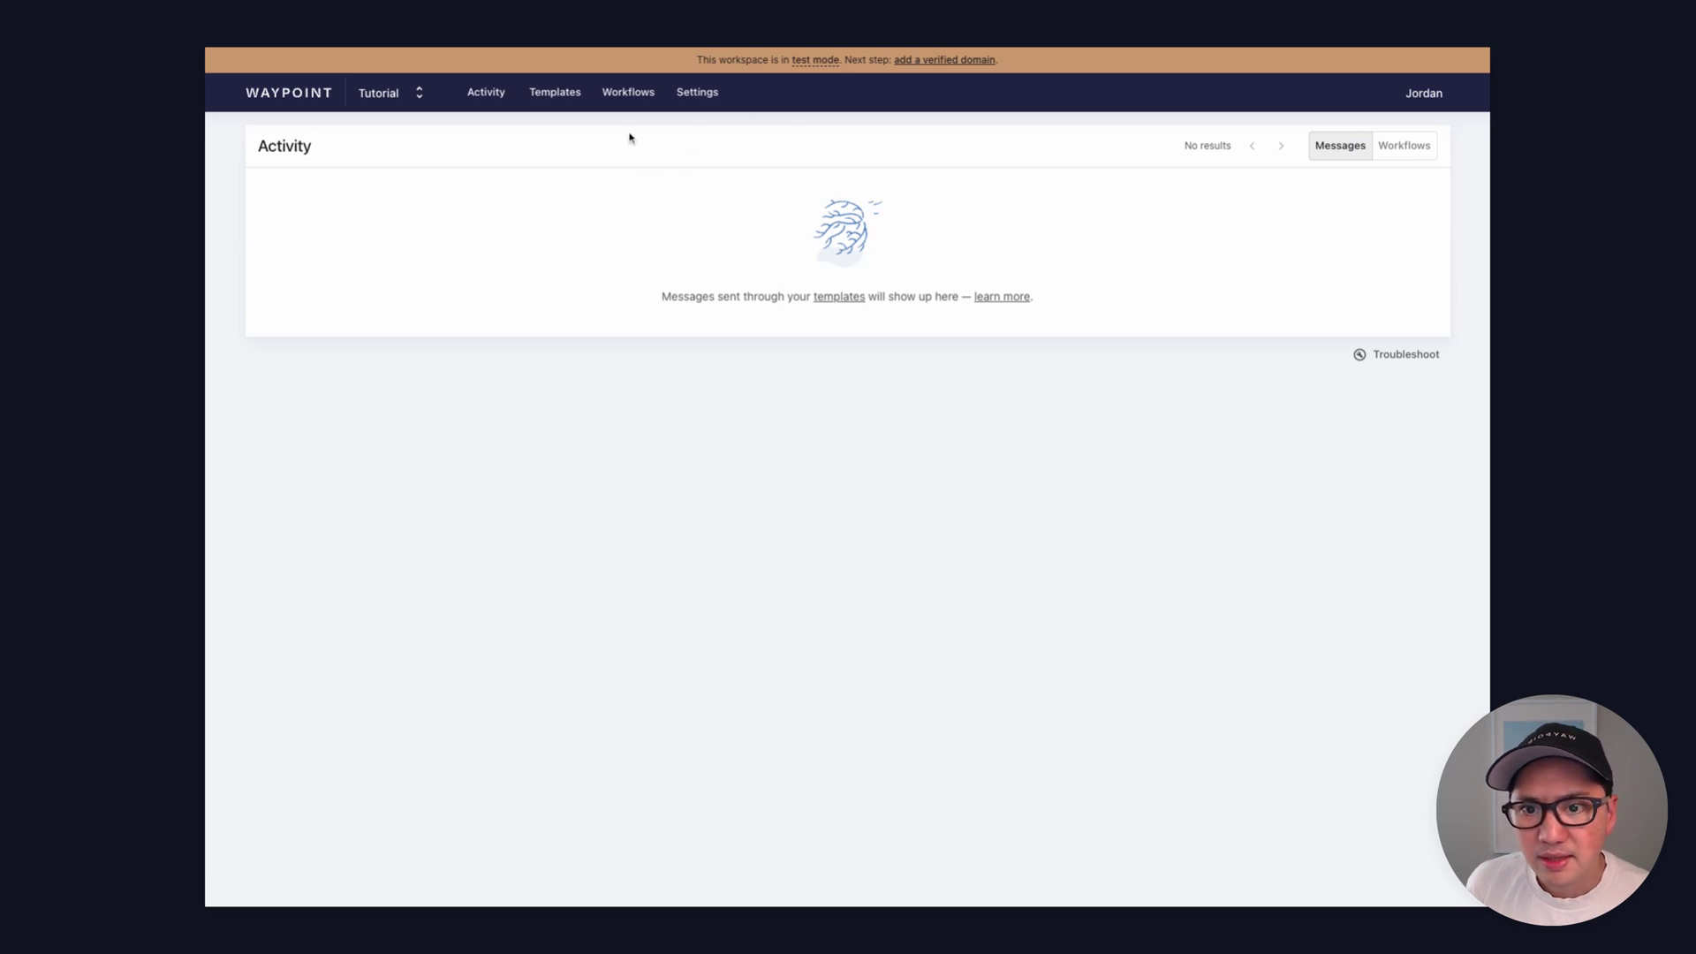
pyautogui.click(573, 102)
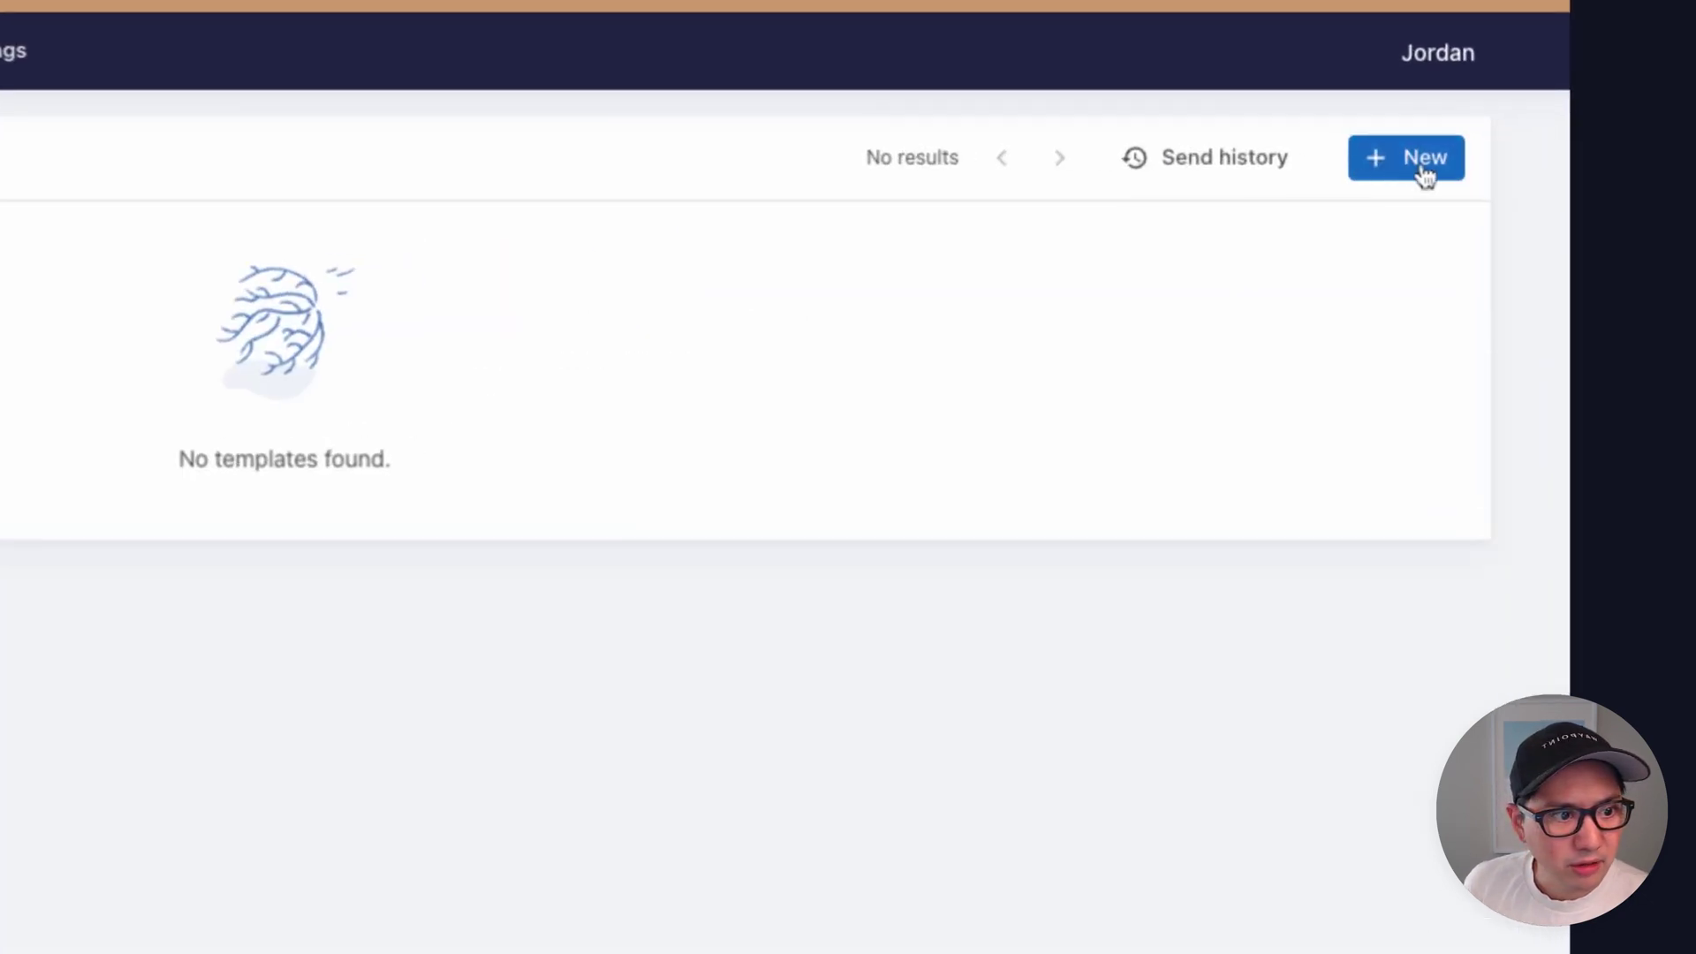
pyautogui.click(1406, 146)
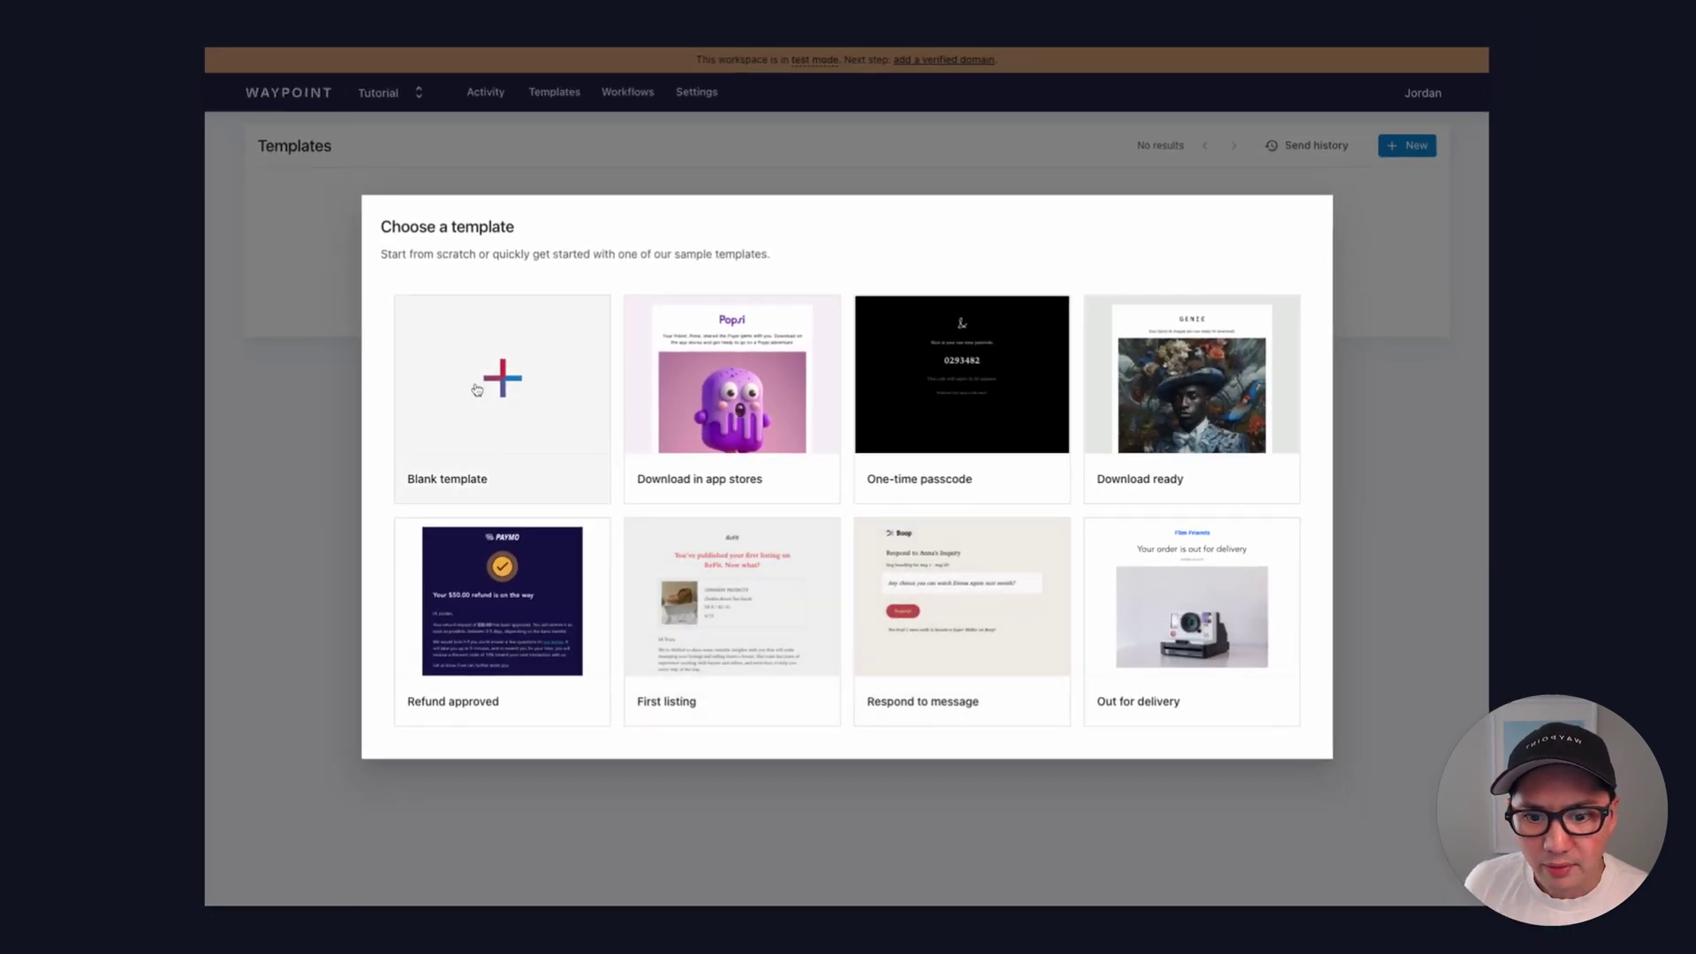
# Step: Start a blank template with subject 'Download Popsi on the app stores' and a friend-shared-Popsi preheader
pyautogui.click(469, 374)
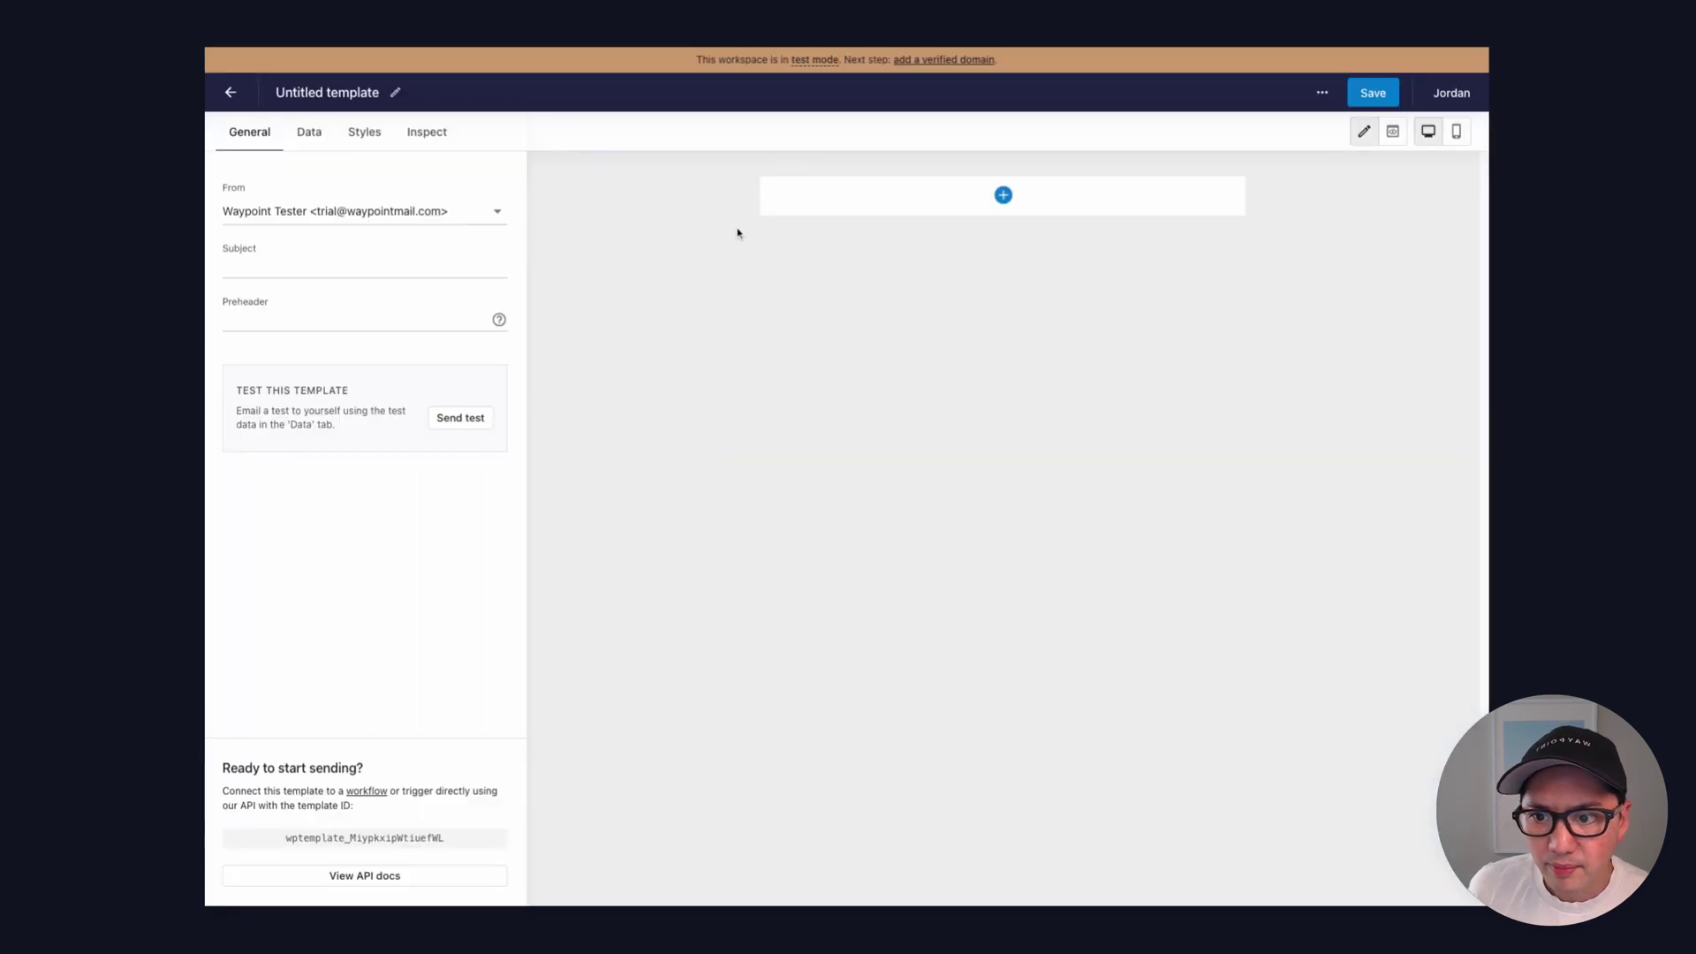
pyautogui.click(363, 268)
pyautogui.write('Download Popsi on the app stores')
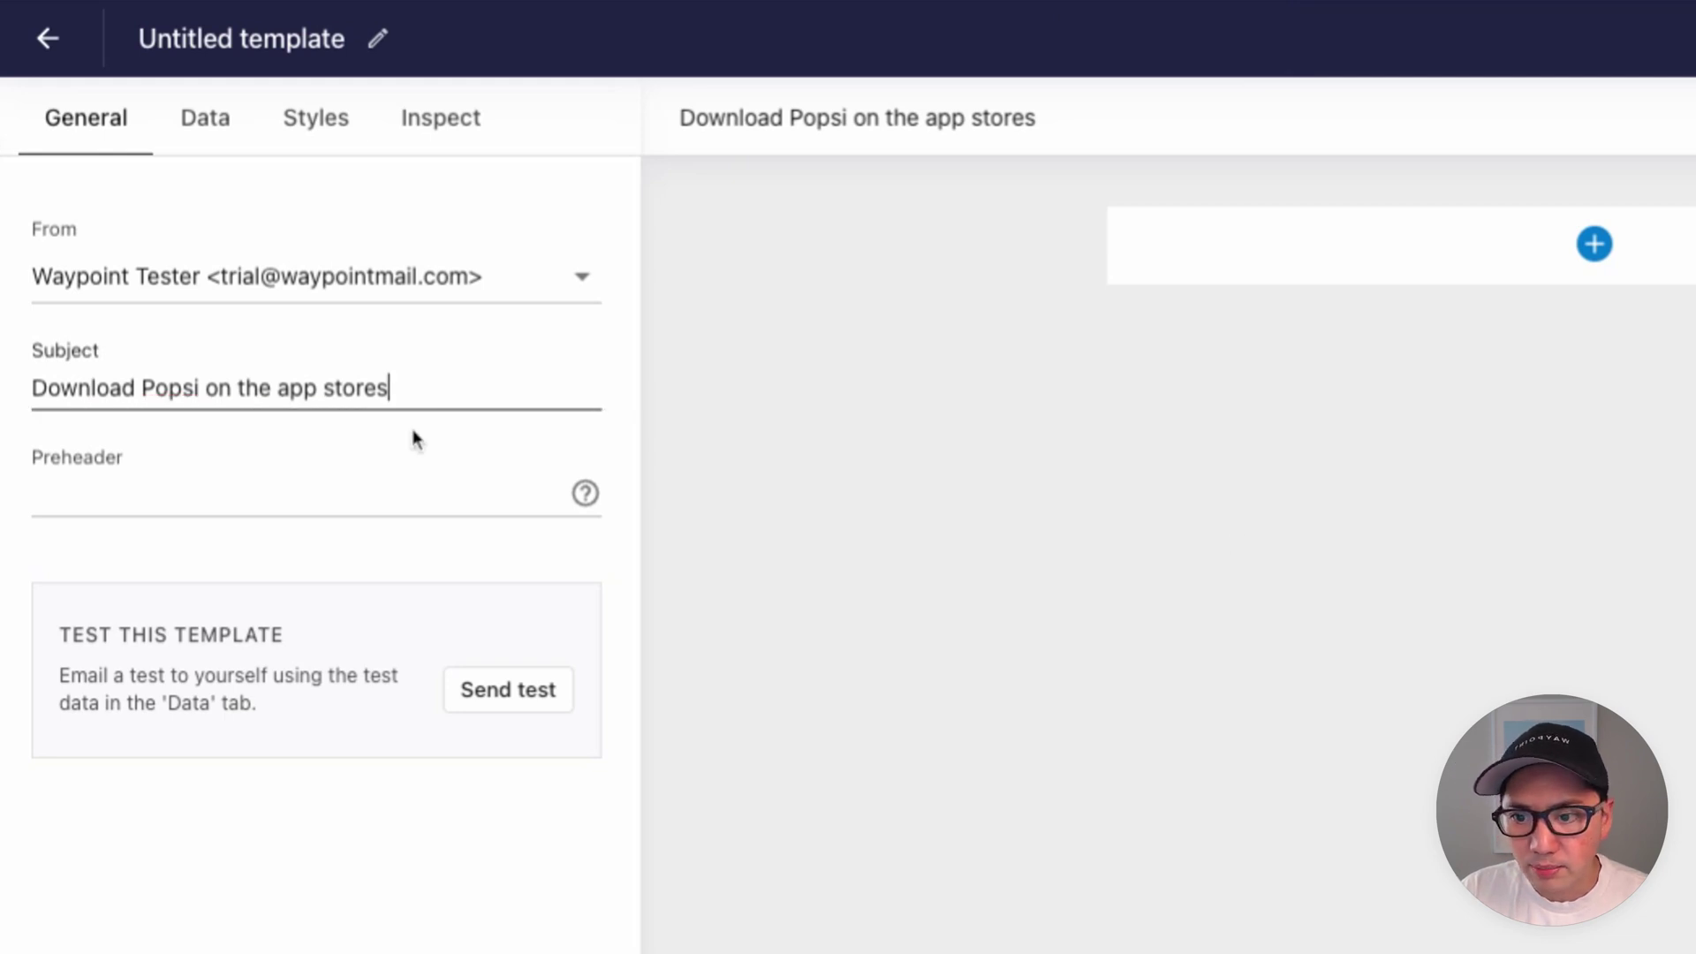
pyautogui.click(337, 492)
pyautogui.write('Your friend, Anna, shared the Popsi game with you.')
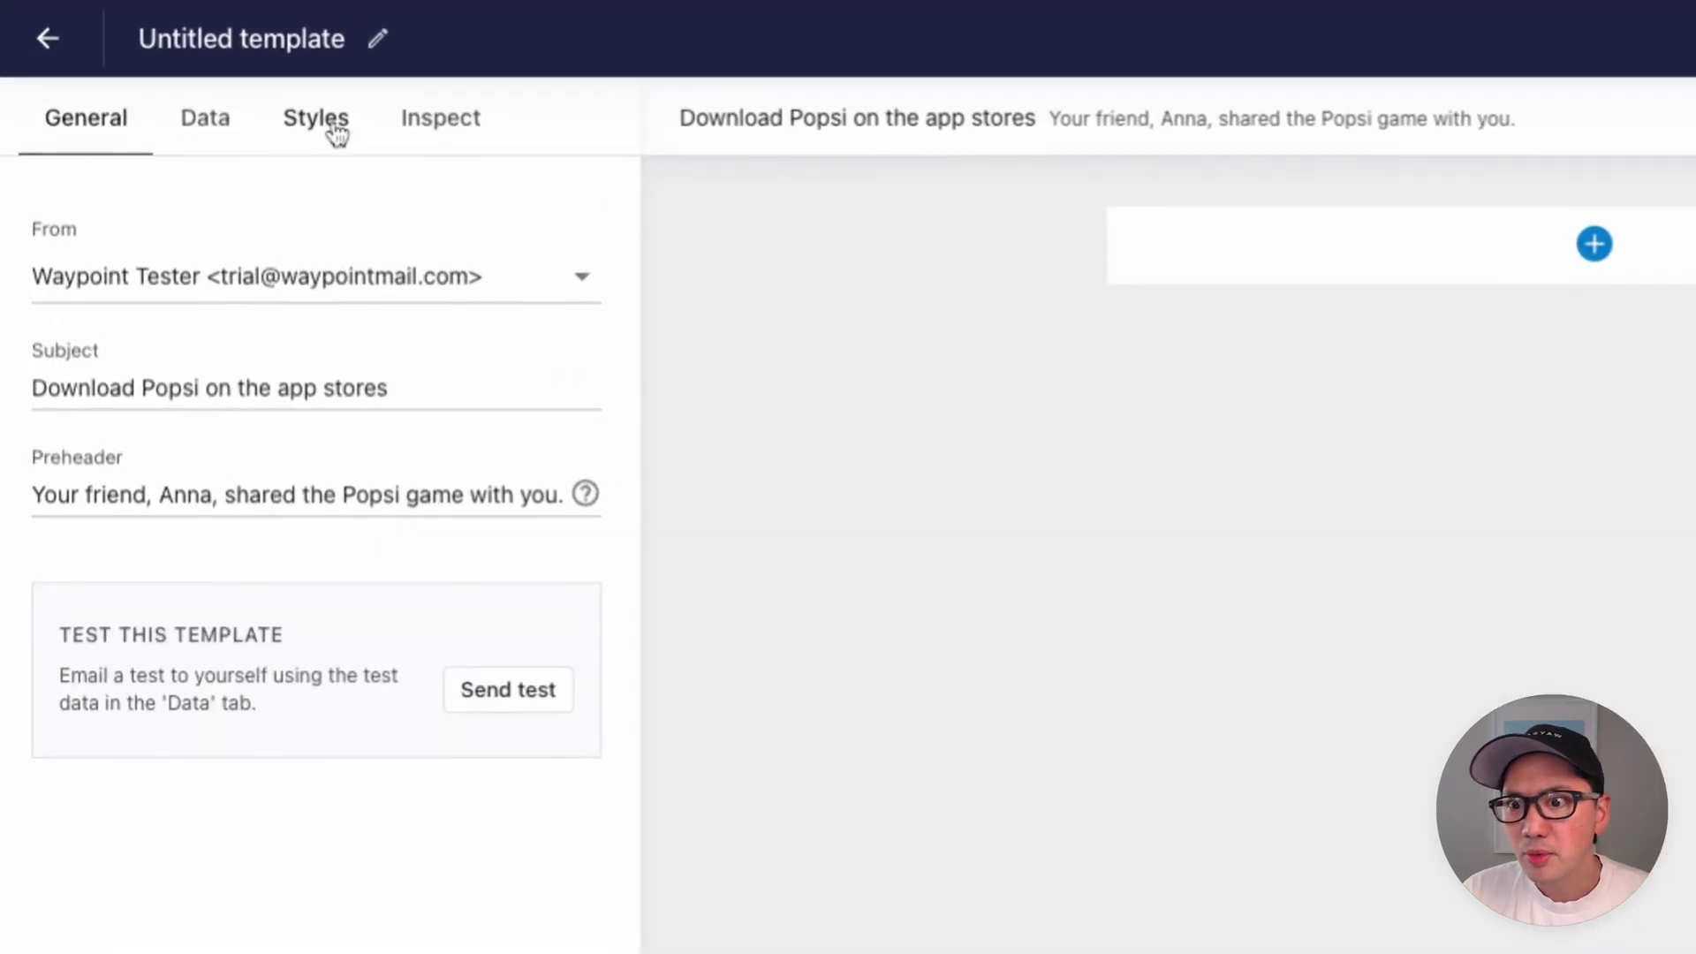
pyautogui.click(371, 136)
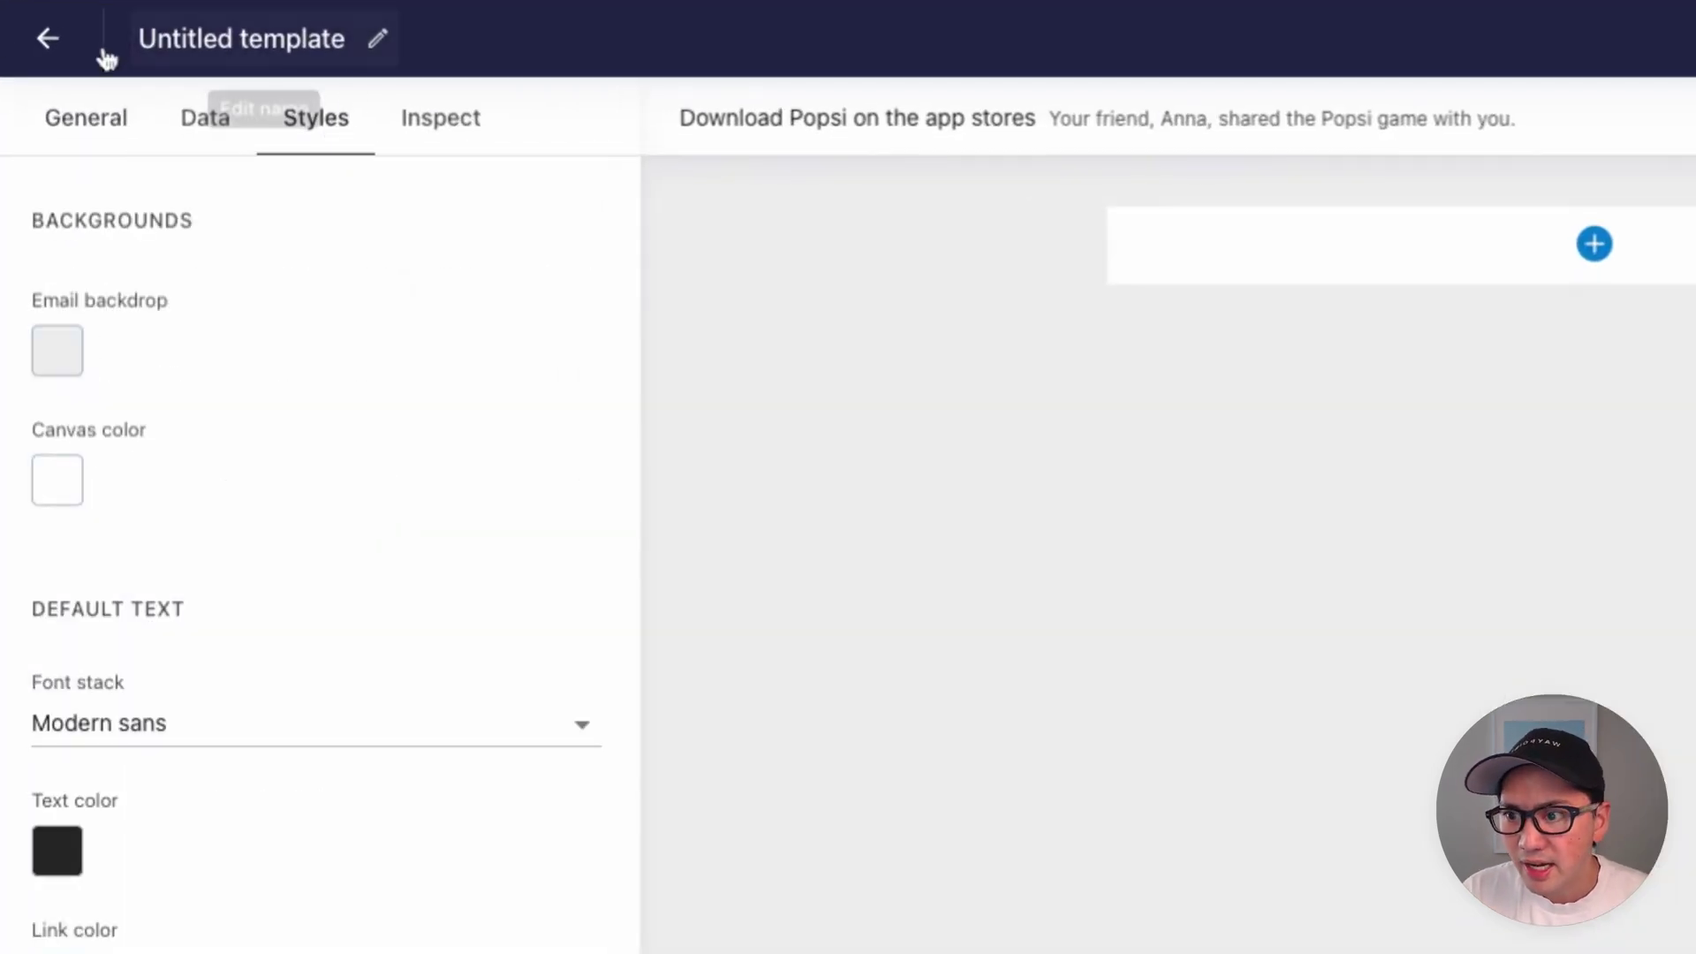
# Step: Set the email backdrop colour to F7F0F7 and the text colour to 1C0727
pyautogui.click(75, 362)
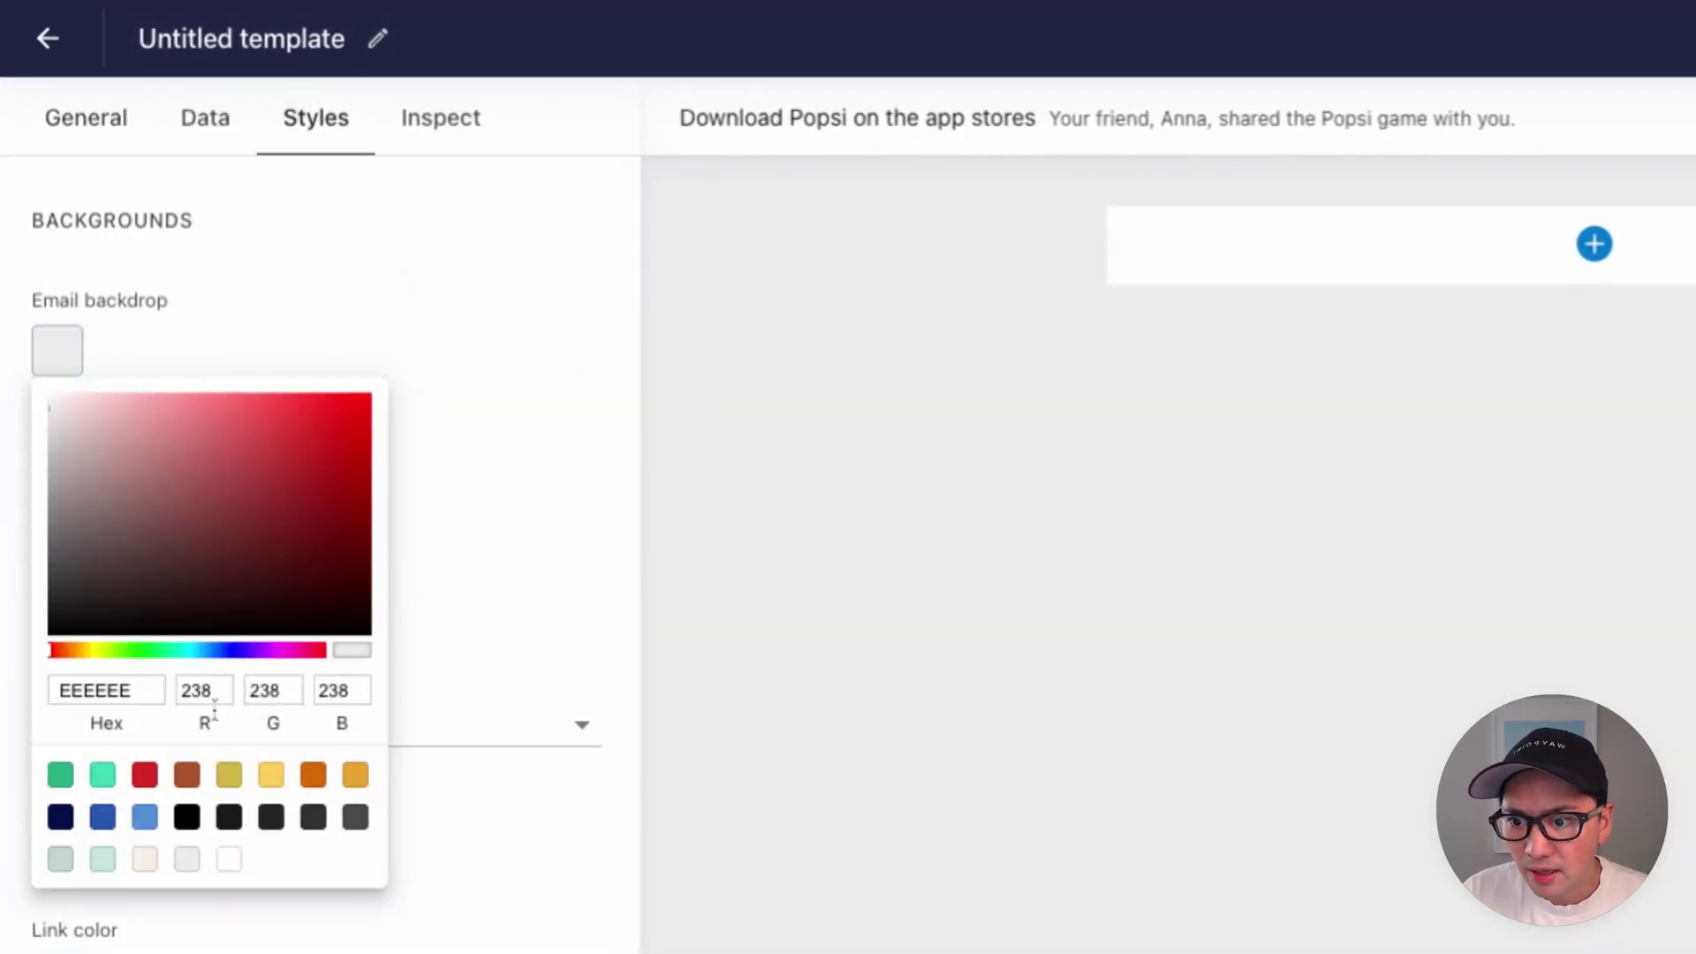
pyautogui.doubleClick(91, 688)
pyautogui.write('F7F0F7')
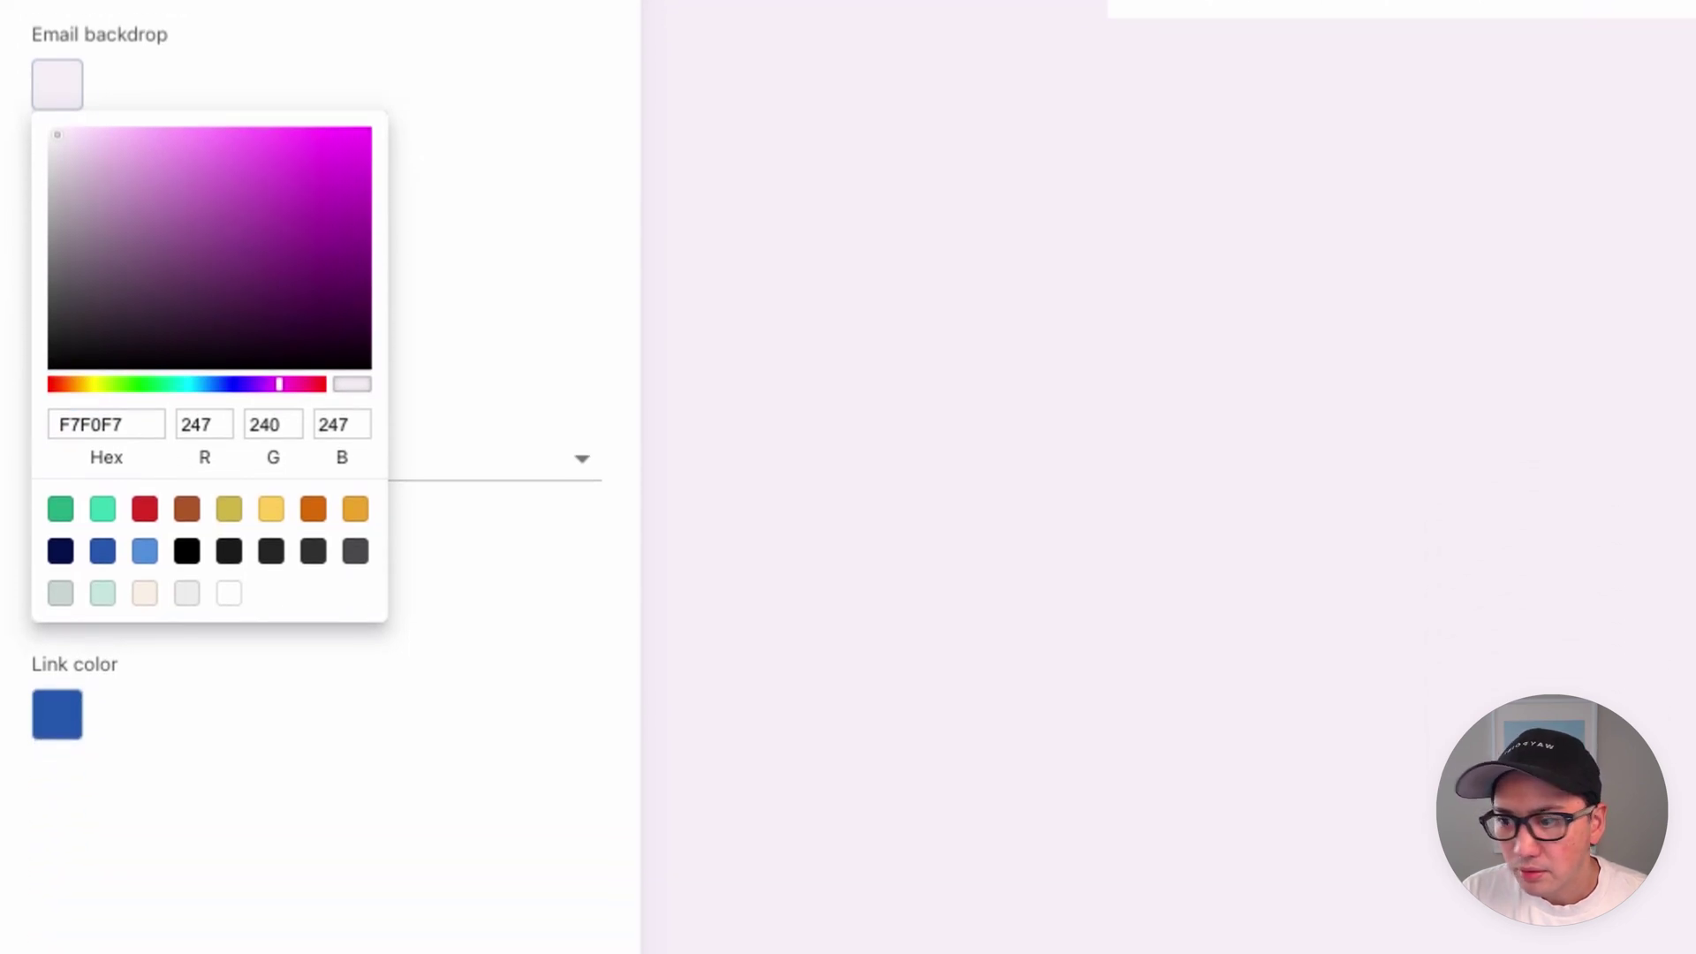
pyautogui.click(459, 706)
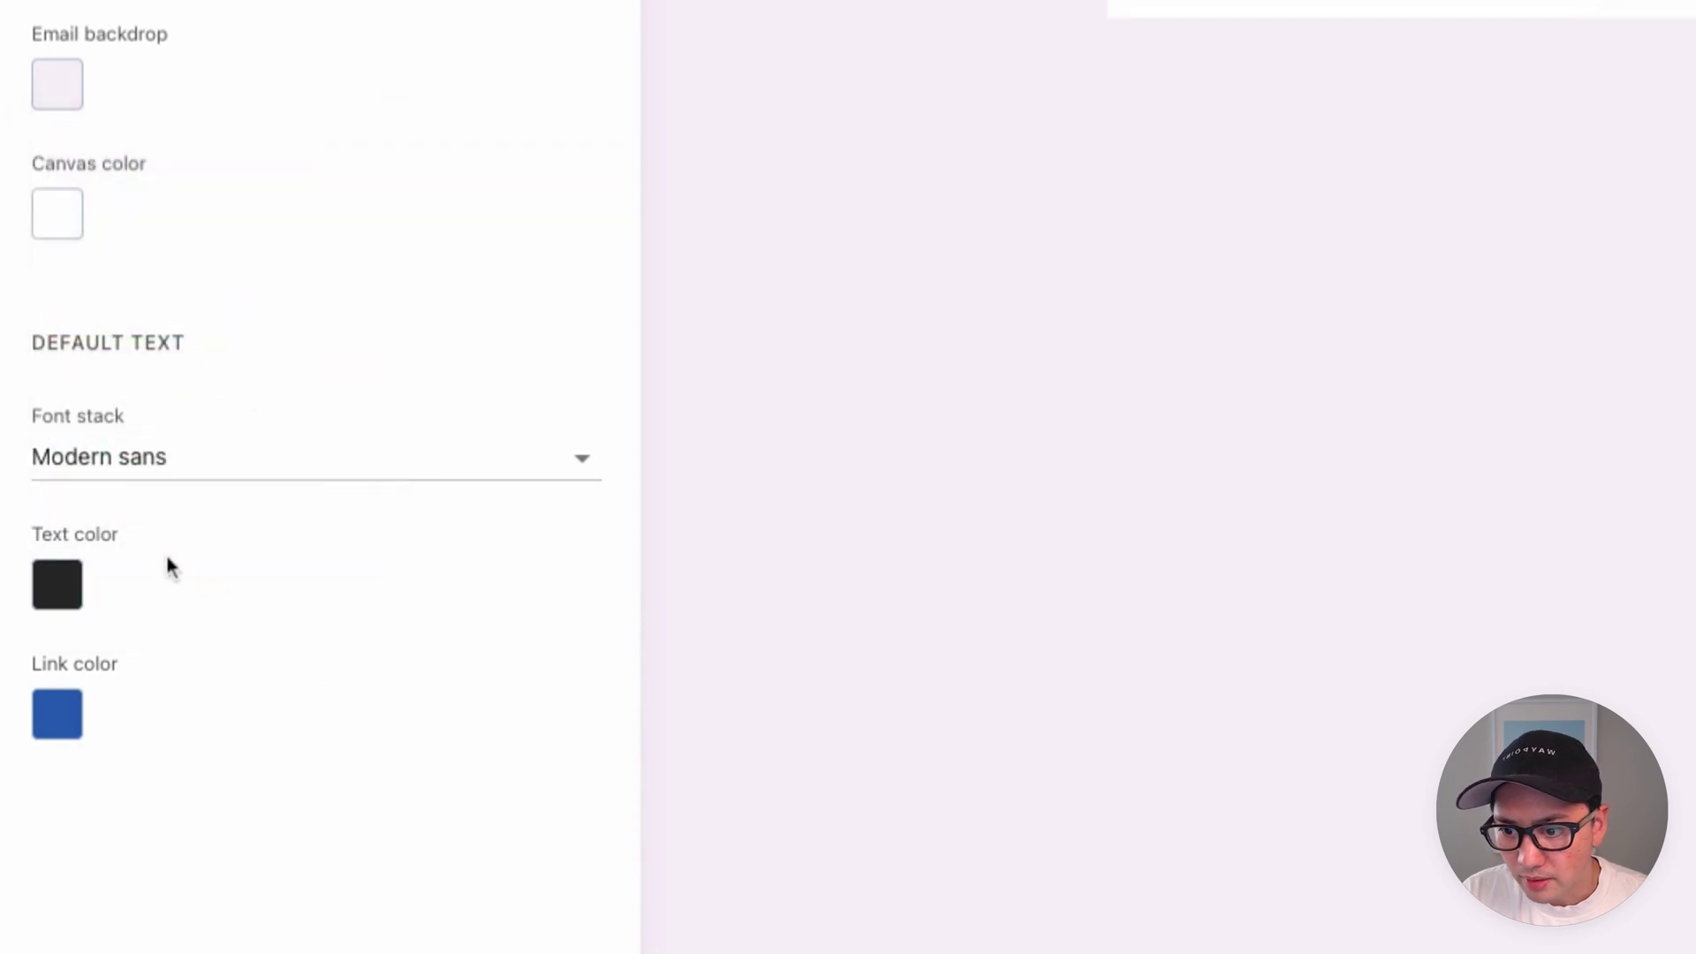
pyautogui.click(52, 601)
pyautogui.doubleClick(136, 919)
pyautogui.write('1C0727')
pyautogui.click(442, 592)
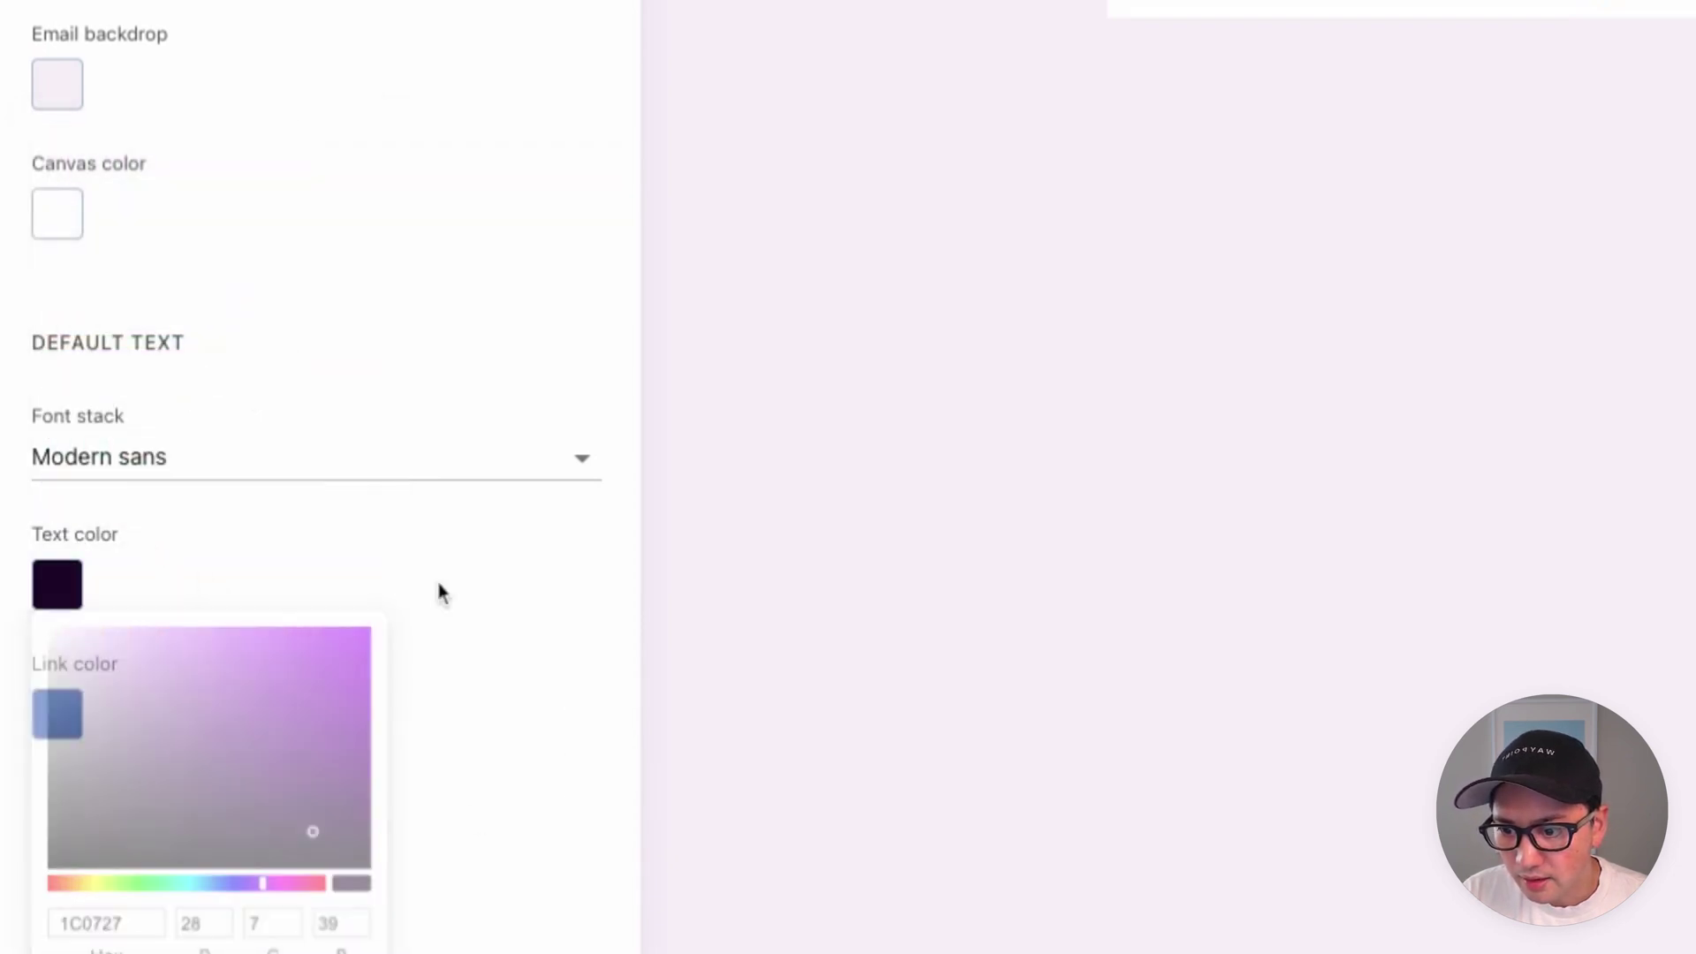
# Step: Switch the font stack to Rounded sans and make links purple
pyautogui.click(235, 466)
pyautogui.click(288, 786)
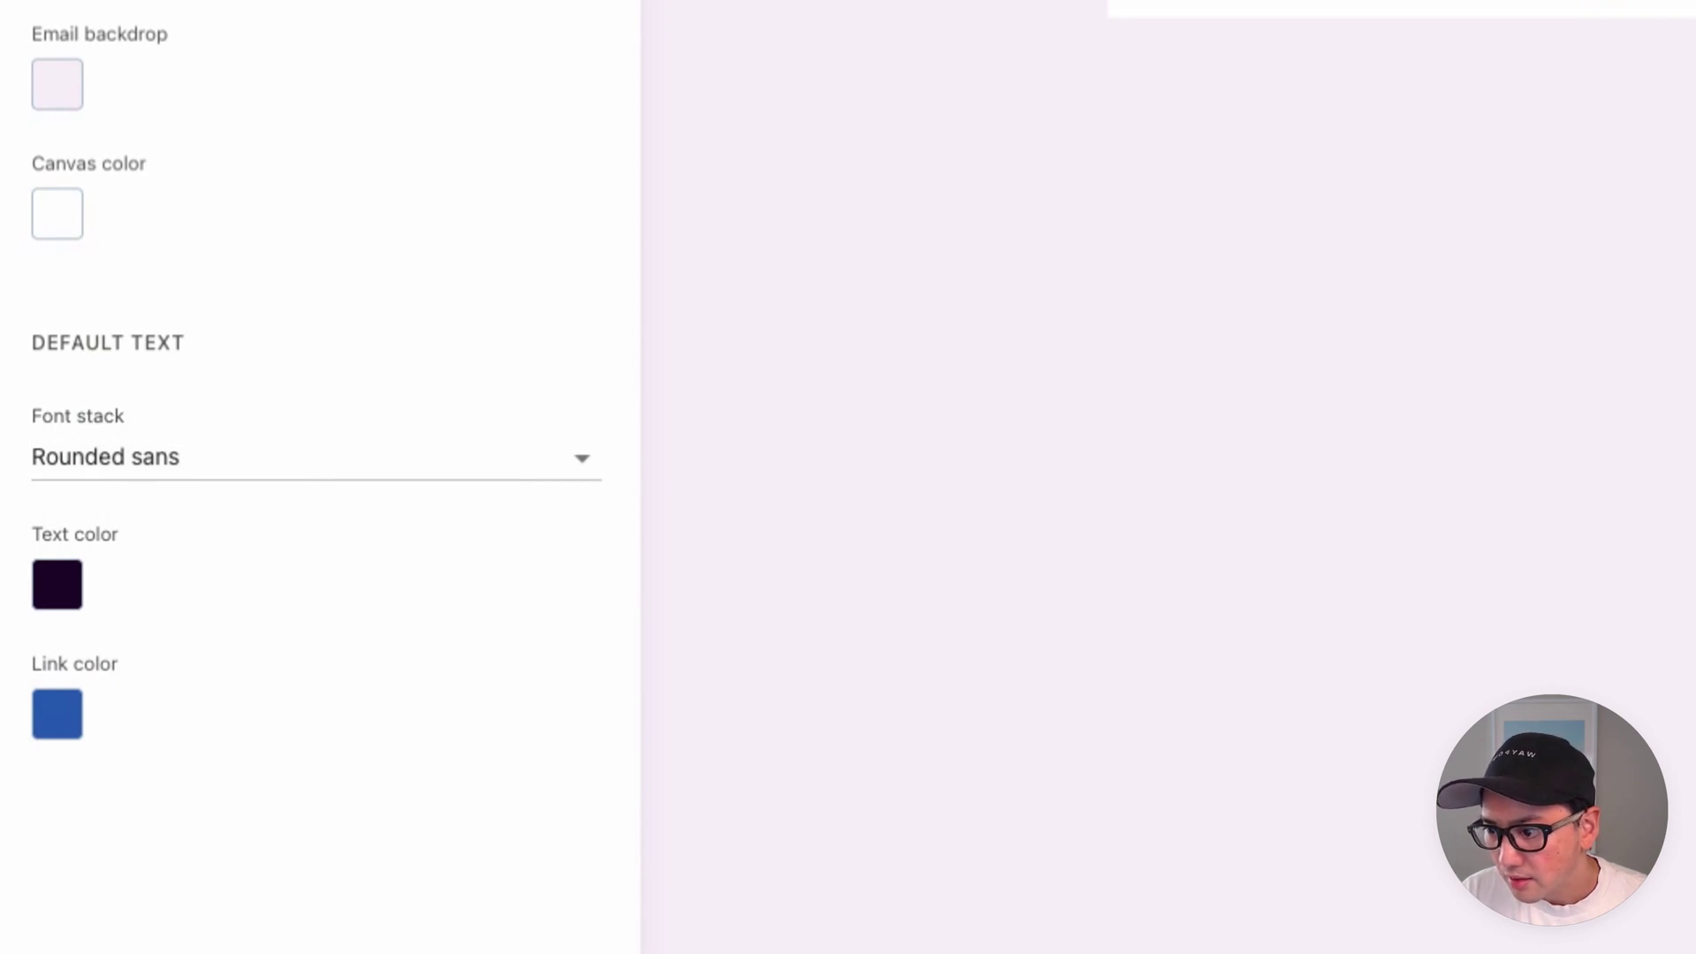
pyautogui.click(57, 714)
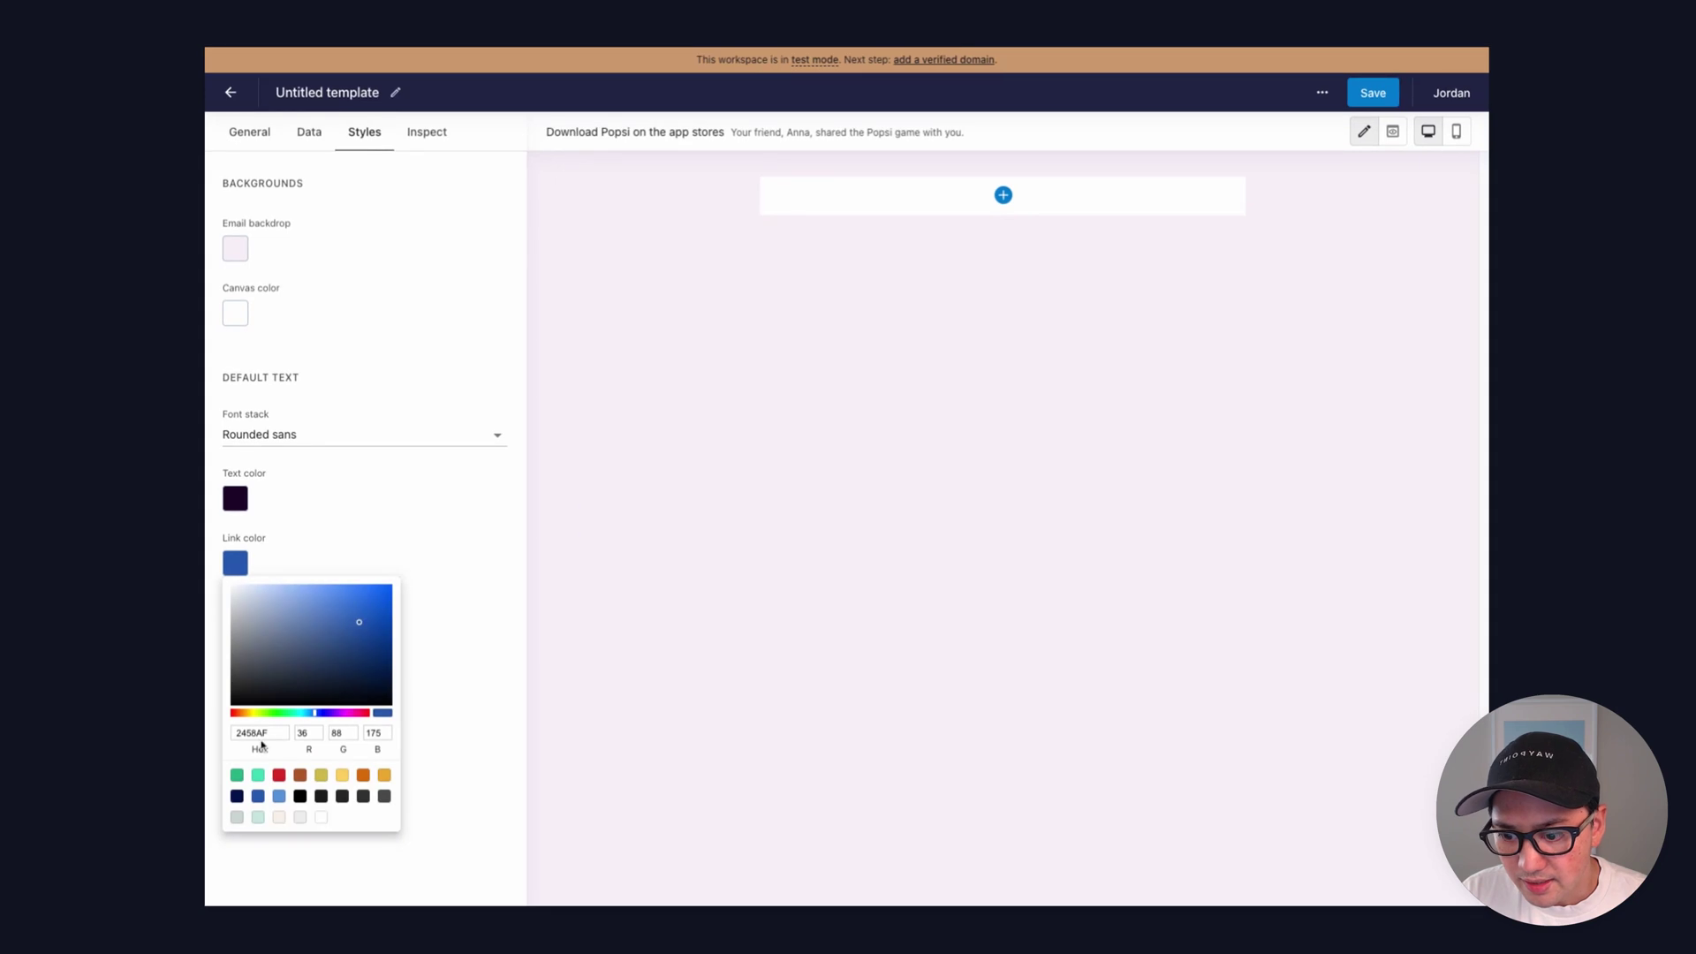
pyautogui.click(265, 733)
pyautogui.hotkey('ctrl', 'v')
pyautogui.click(770, 474)
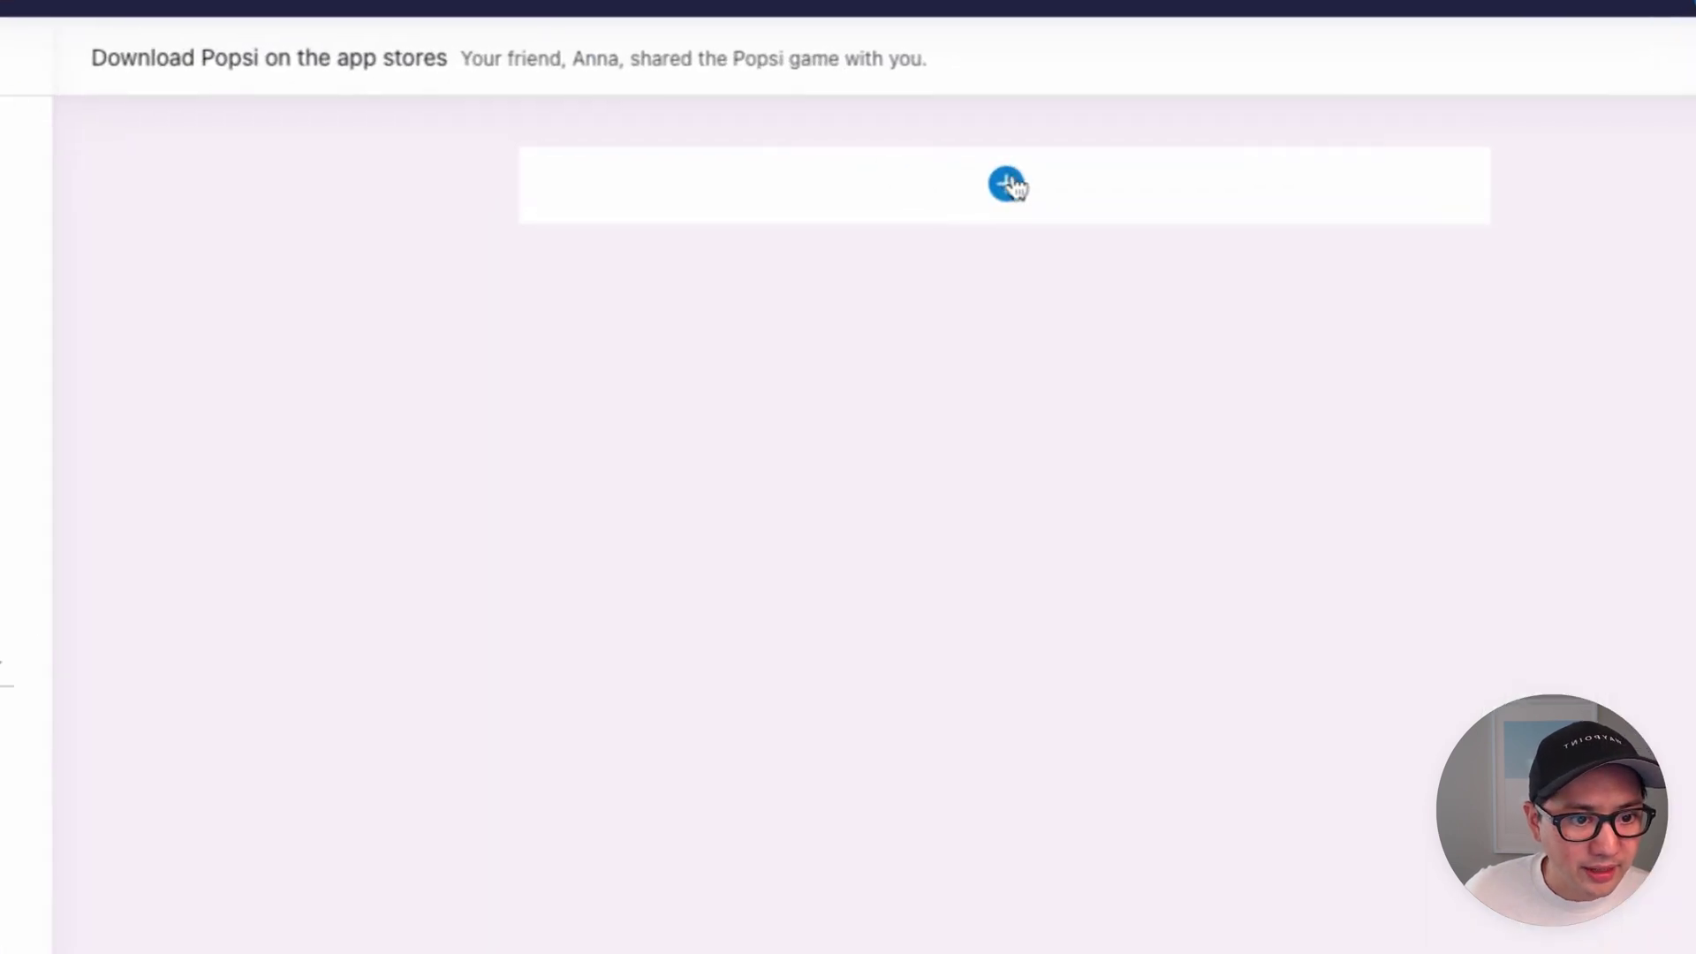
# Step: Insert the Popsi logo image at the top, centred, with alt text 'Popsi'
pyautogui.click(1009, 184)
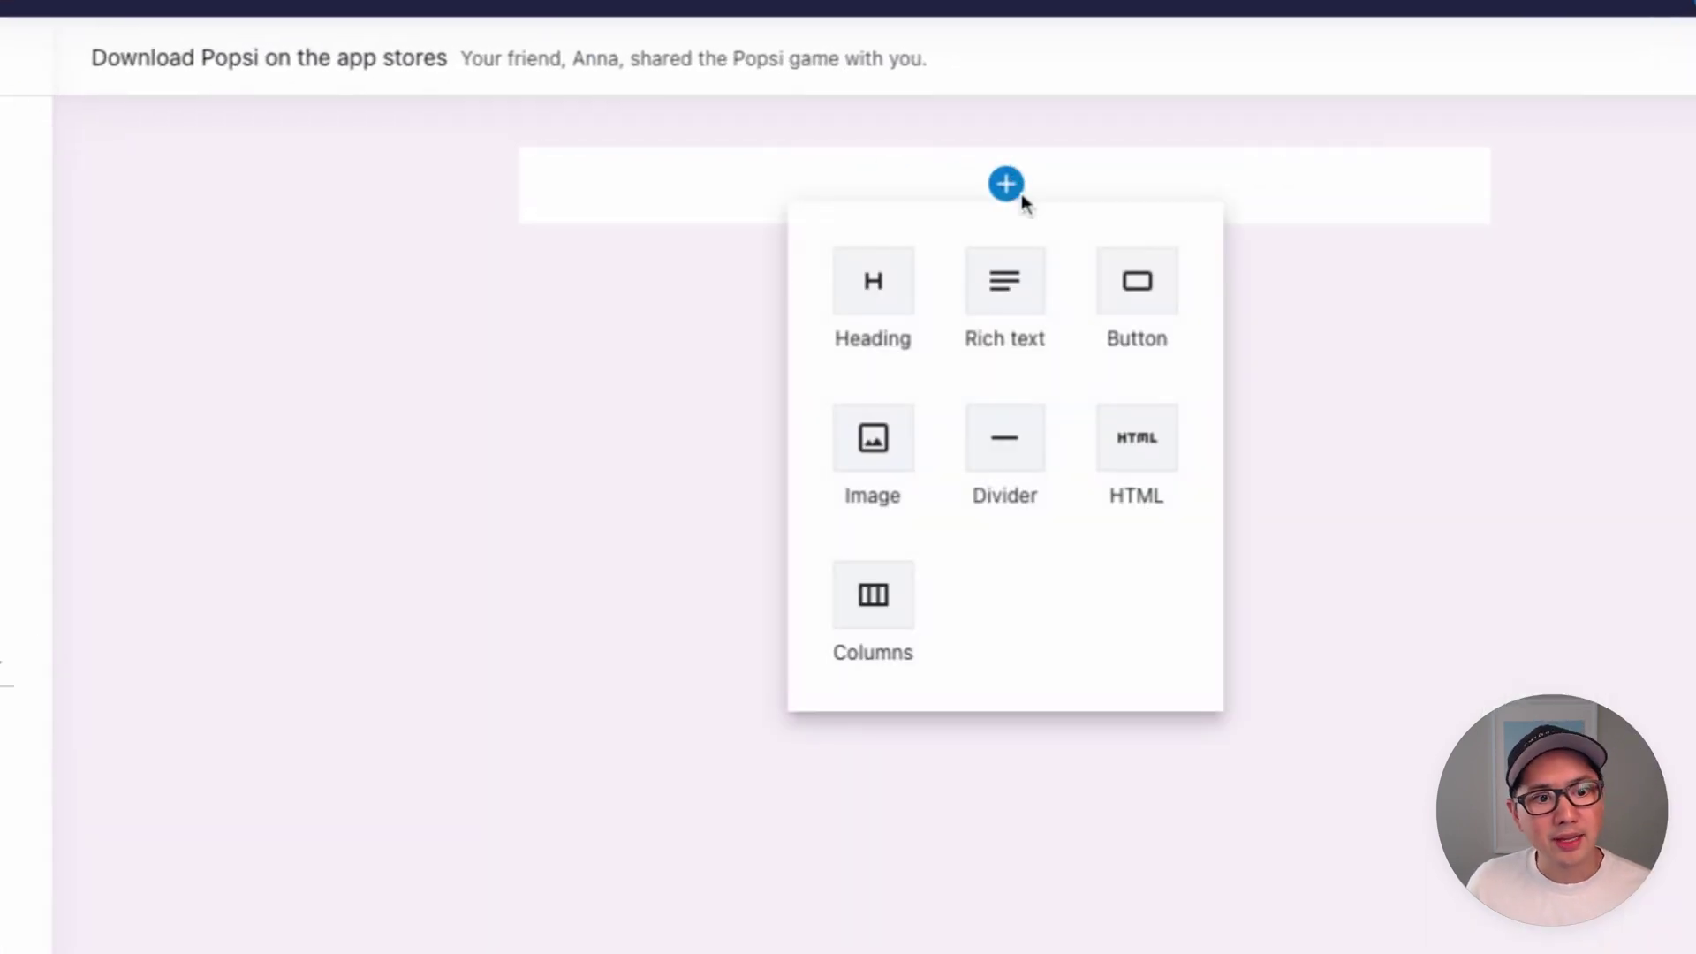
pyautogui.click(886, 448)
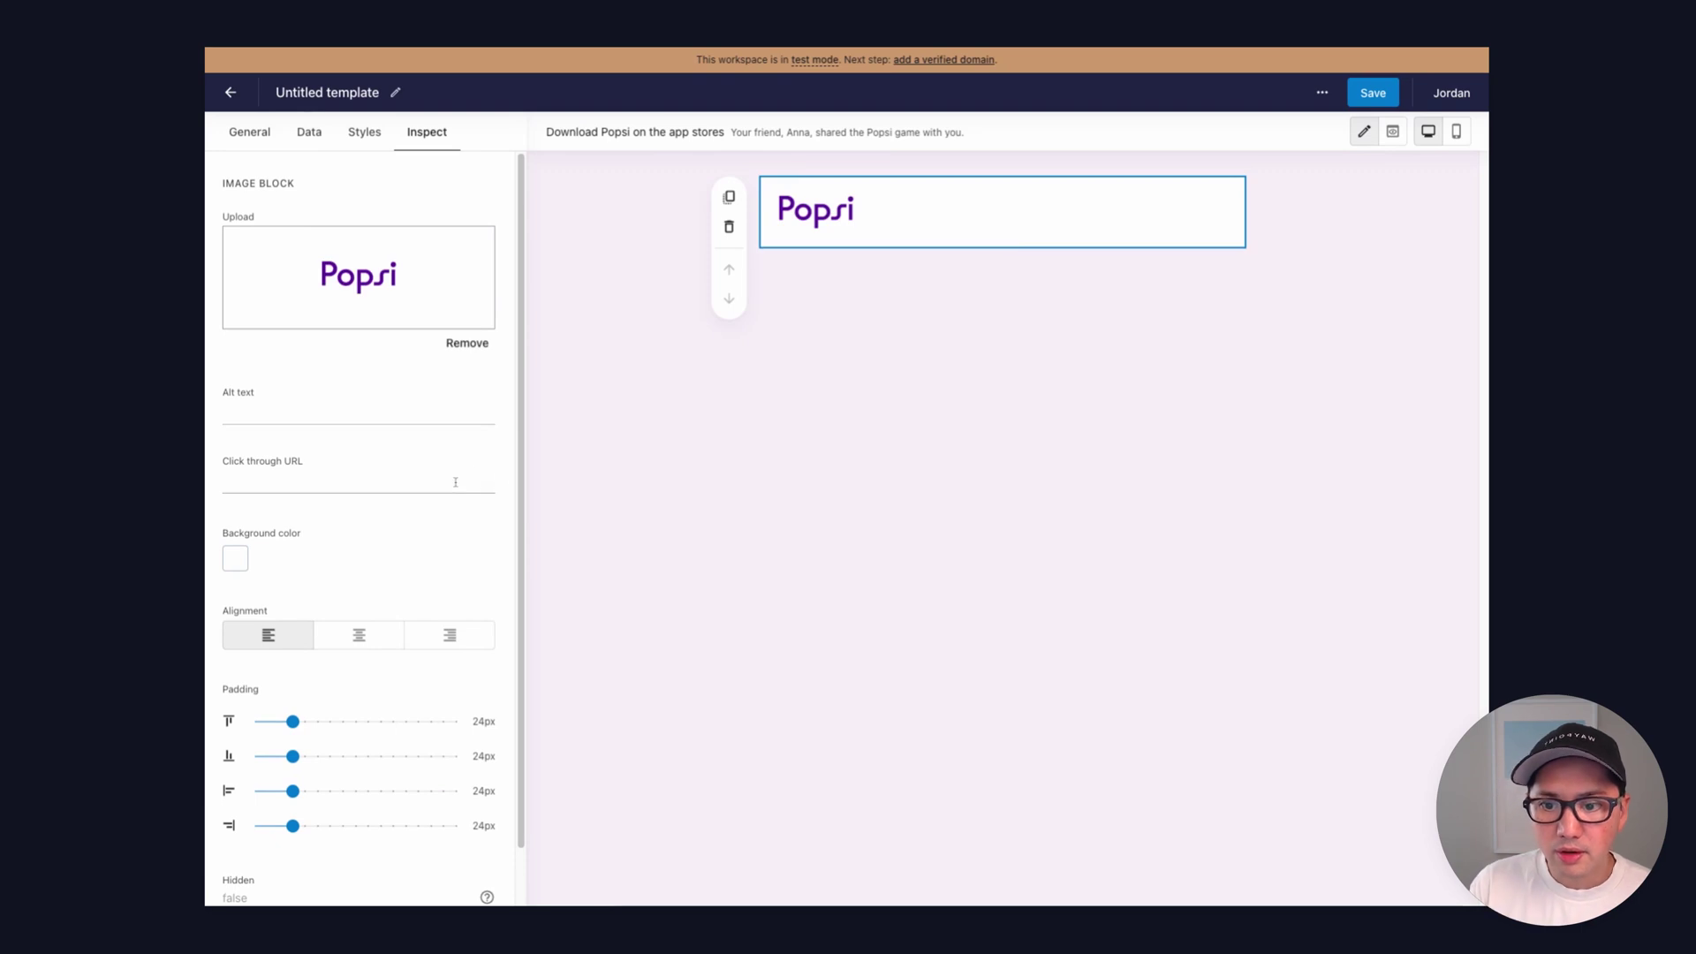
pyautogui.click(396, 422)
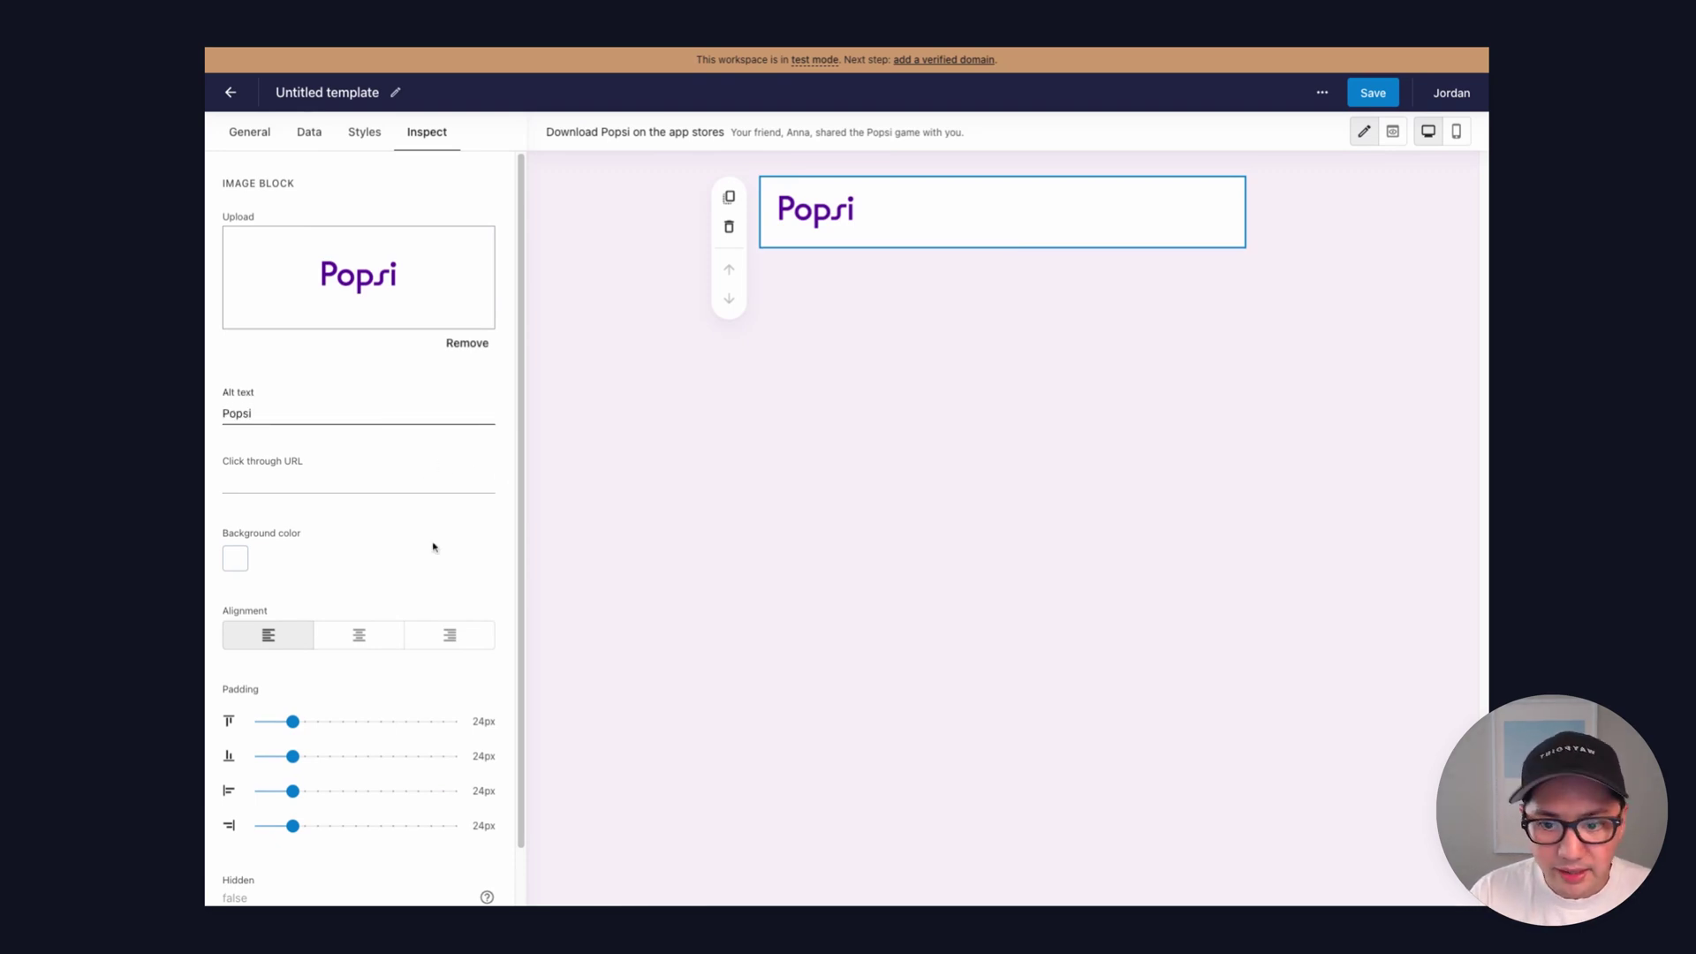
pyautogui.click(341, 640)
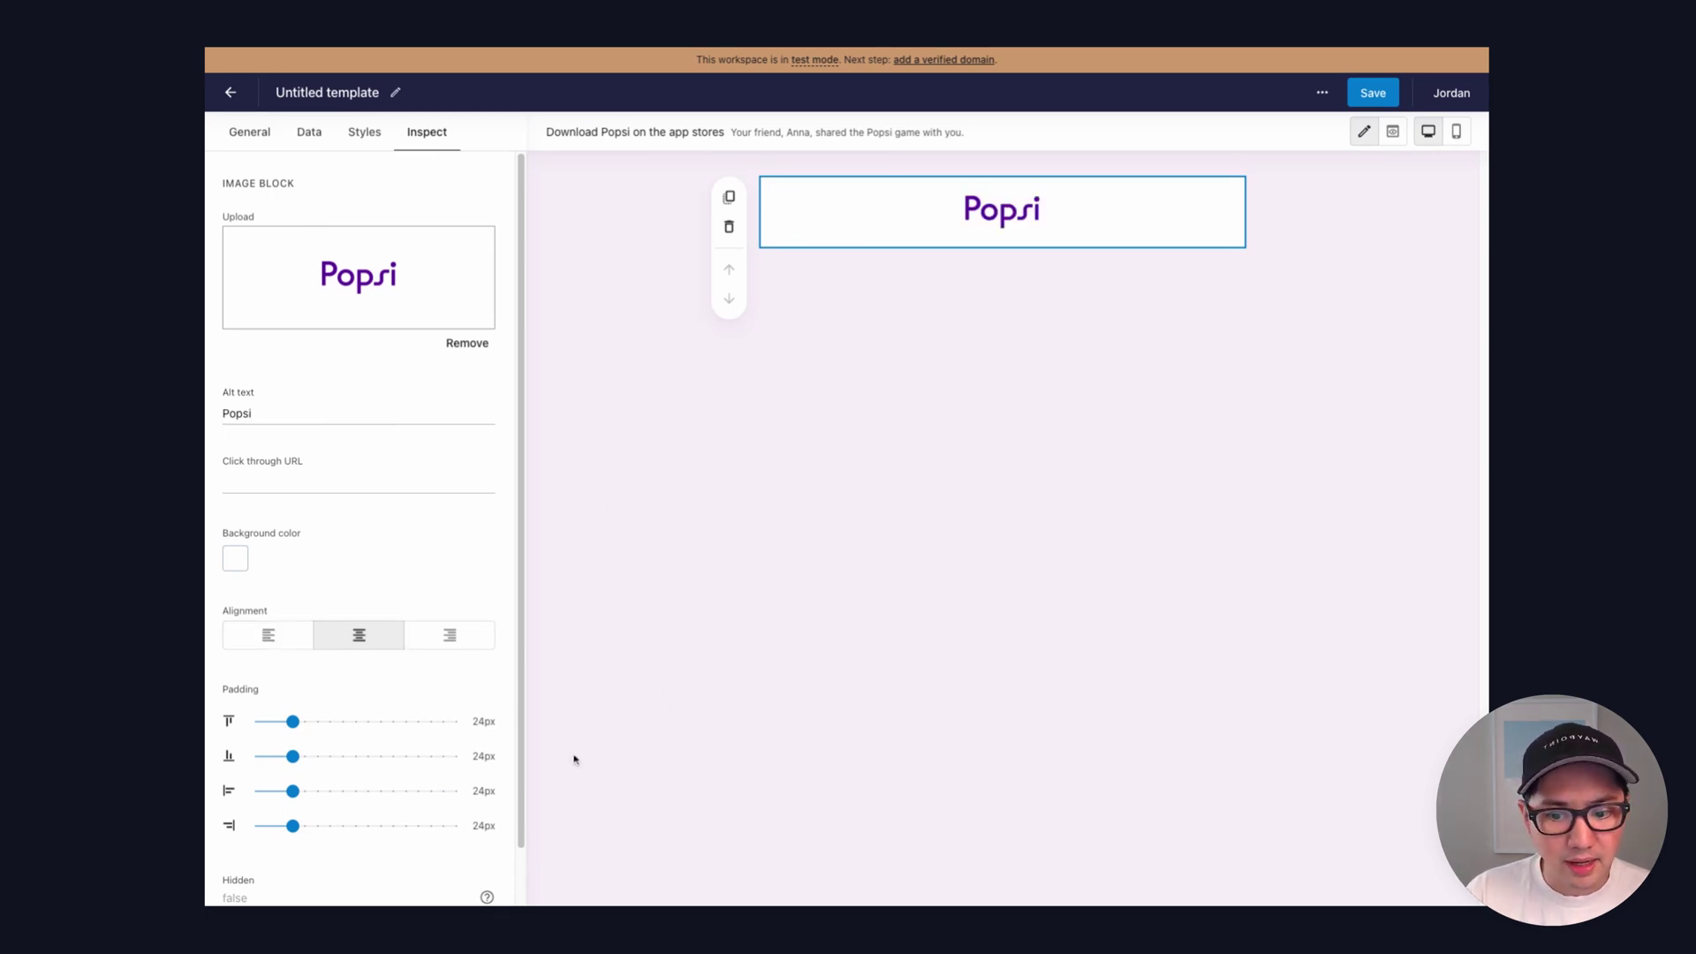
pyautogui.click(1036, 333)
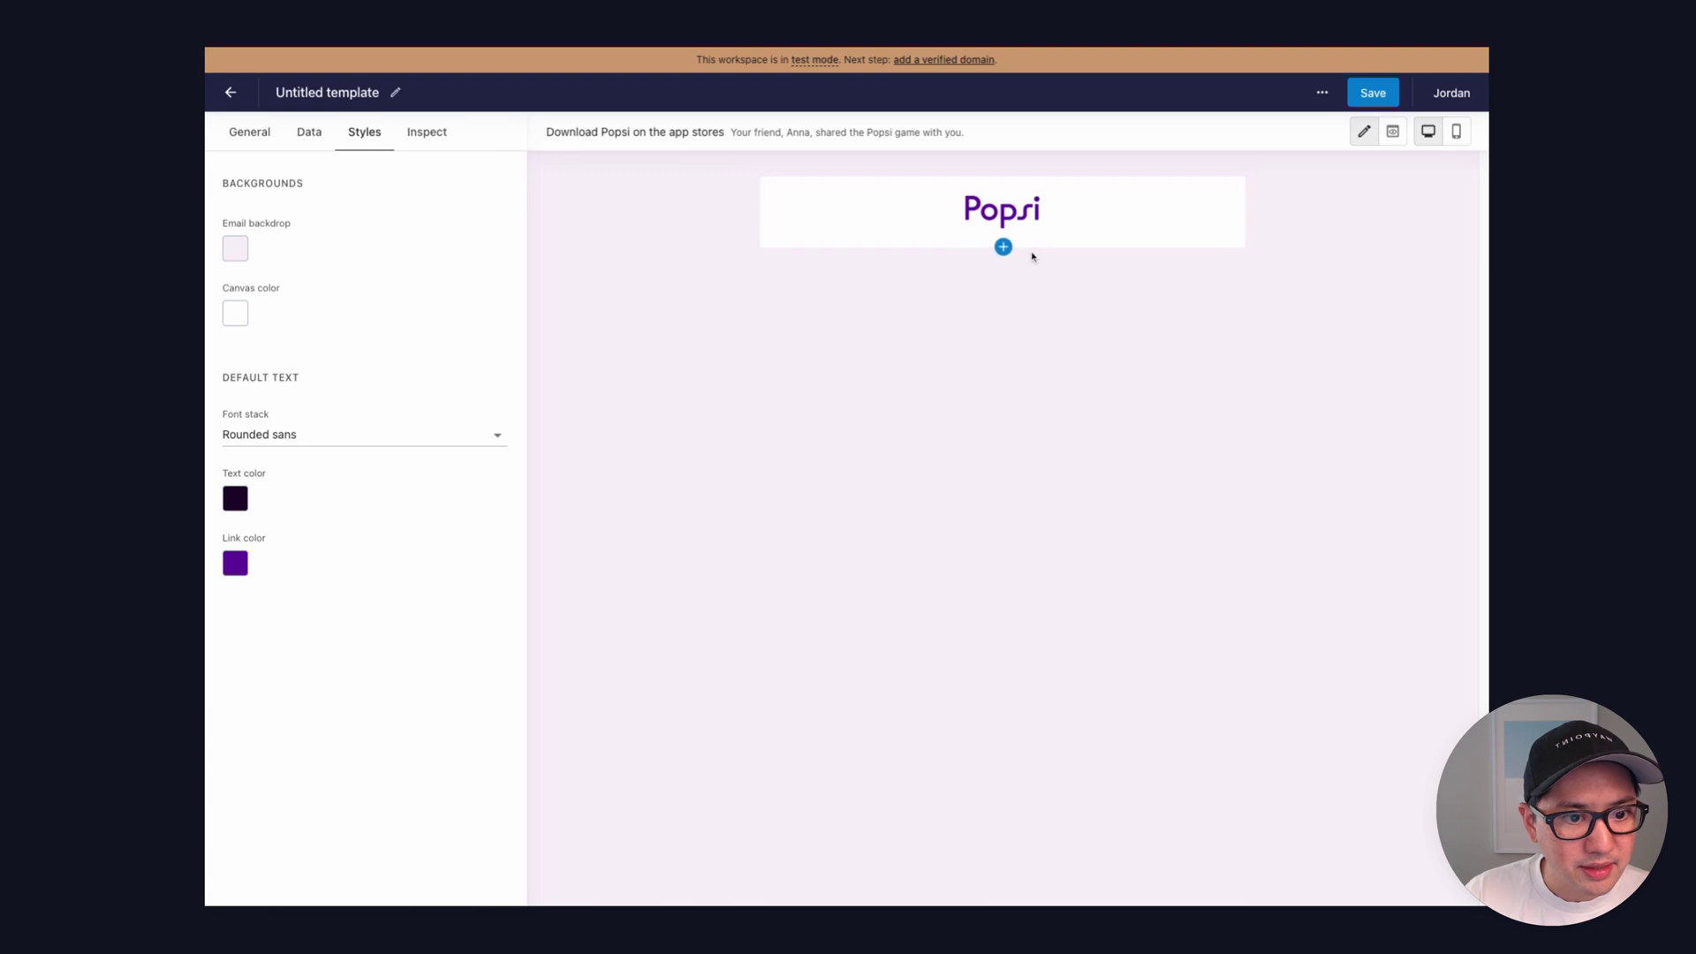
pyautogui.click(1004, 249)
# Step: Add a centred rich-text paragraph inviting the reader to download Popsi
pyautogui.click(1013, 293)
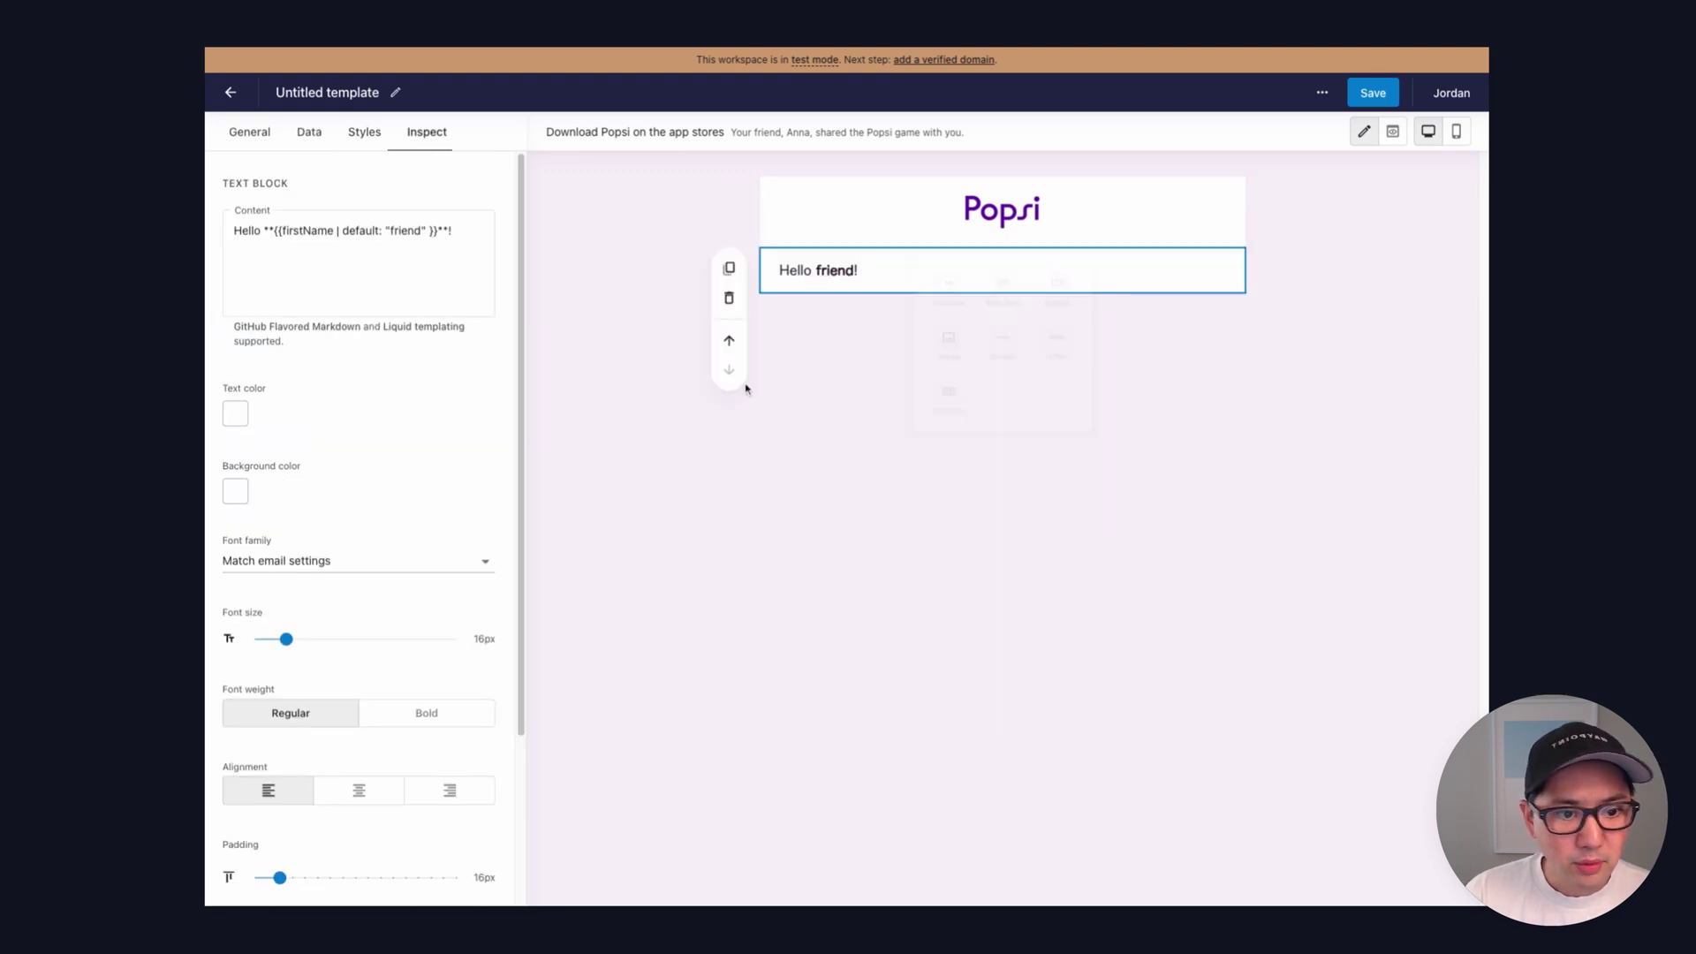
pyautogui.click(396, 250)
pyautogui.hotkey('ctrl', 'a')
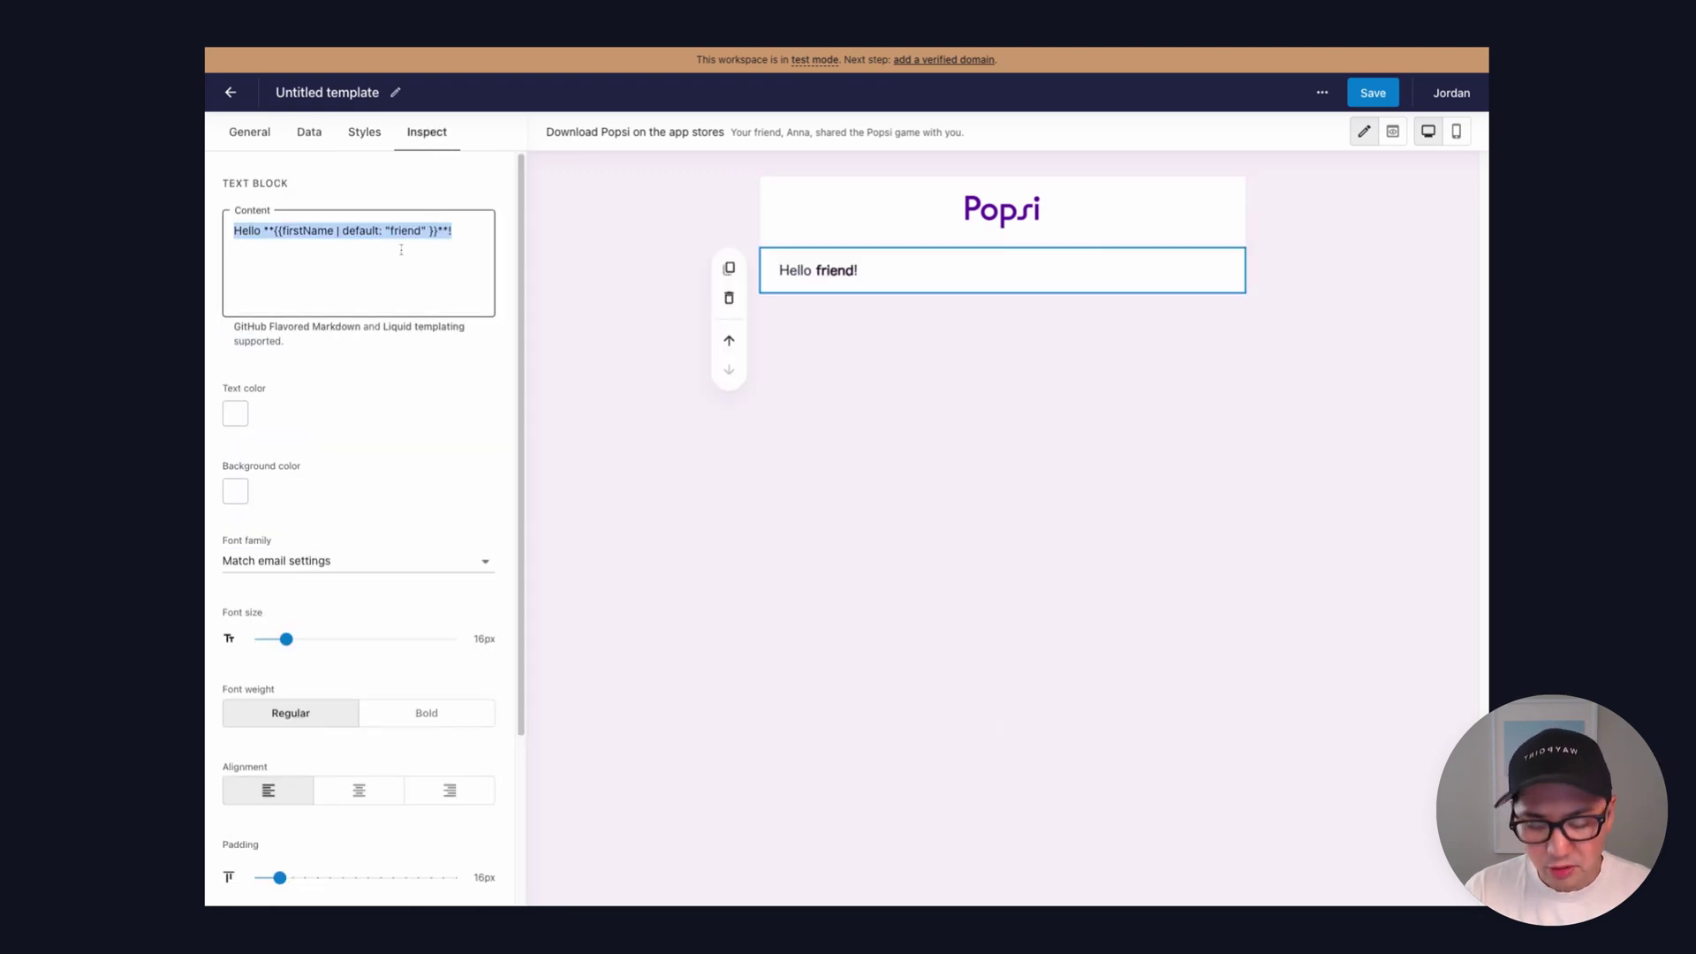
pyautogui.write('Your friend, Anna, shared the Popsi game with you. Download on the app stores and get ready to go on a Popsi adventure.')
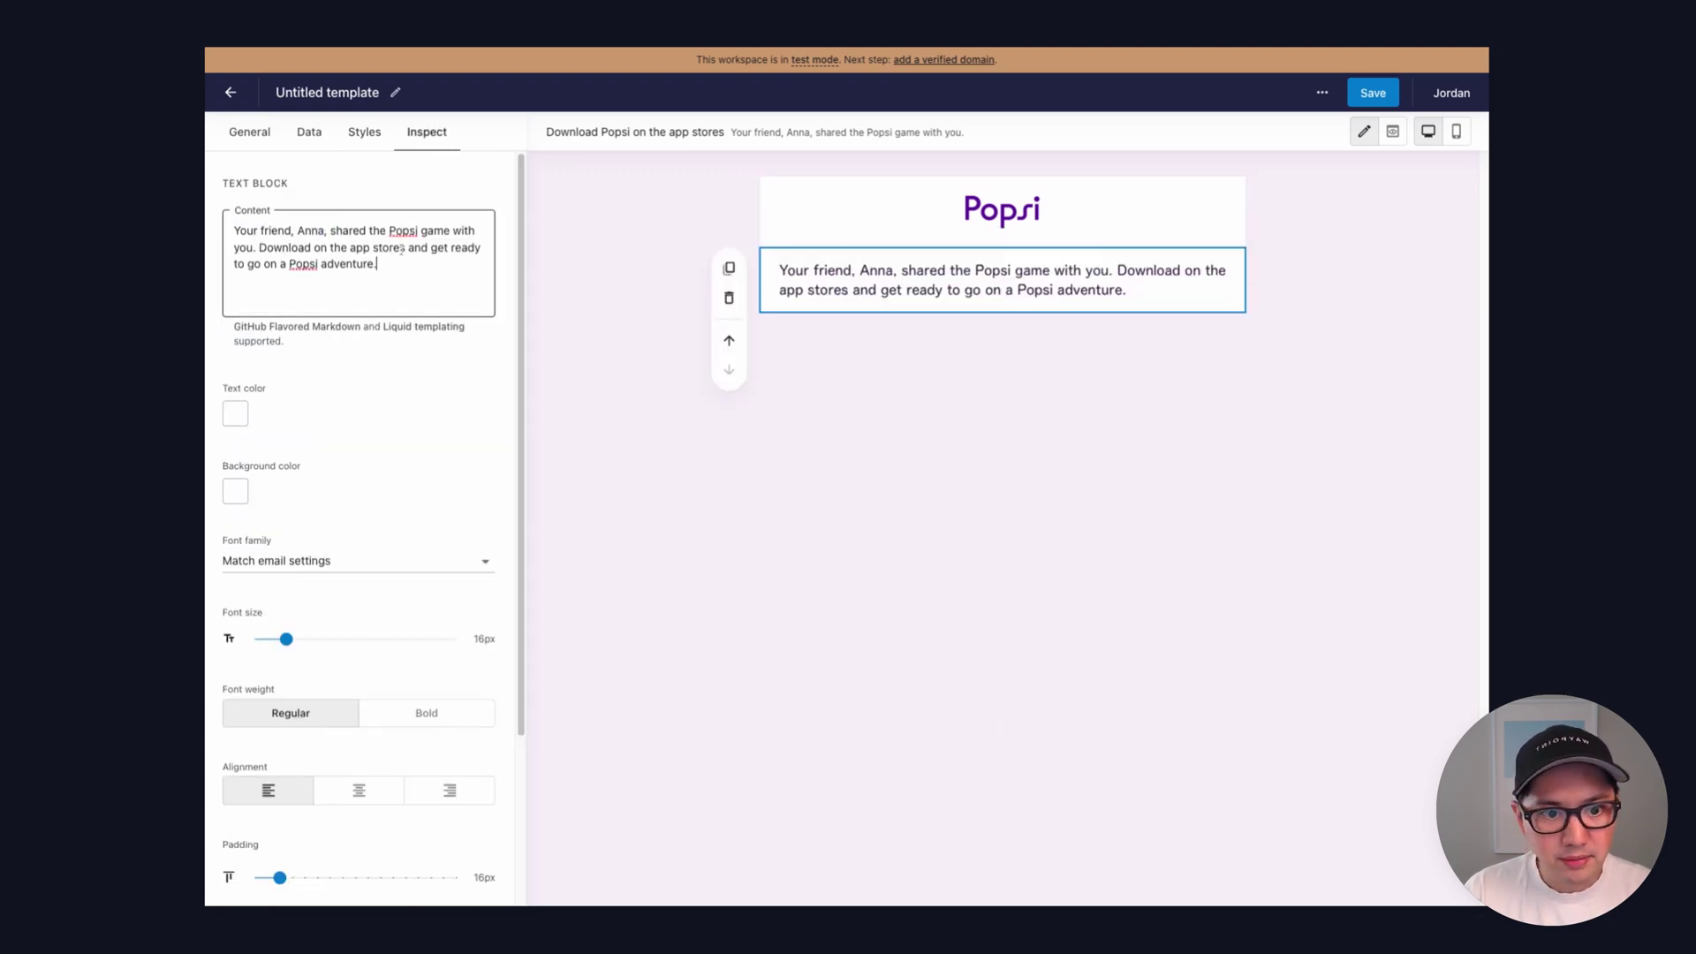
pyautogui.click(358, 790)
pyautogui.click(969, 515)
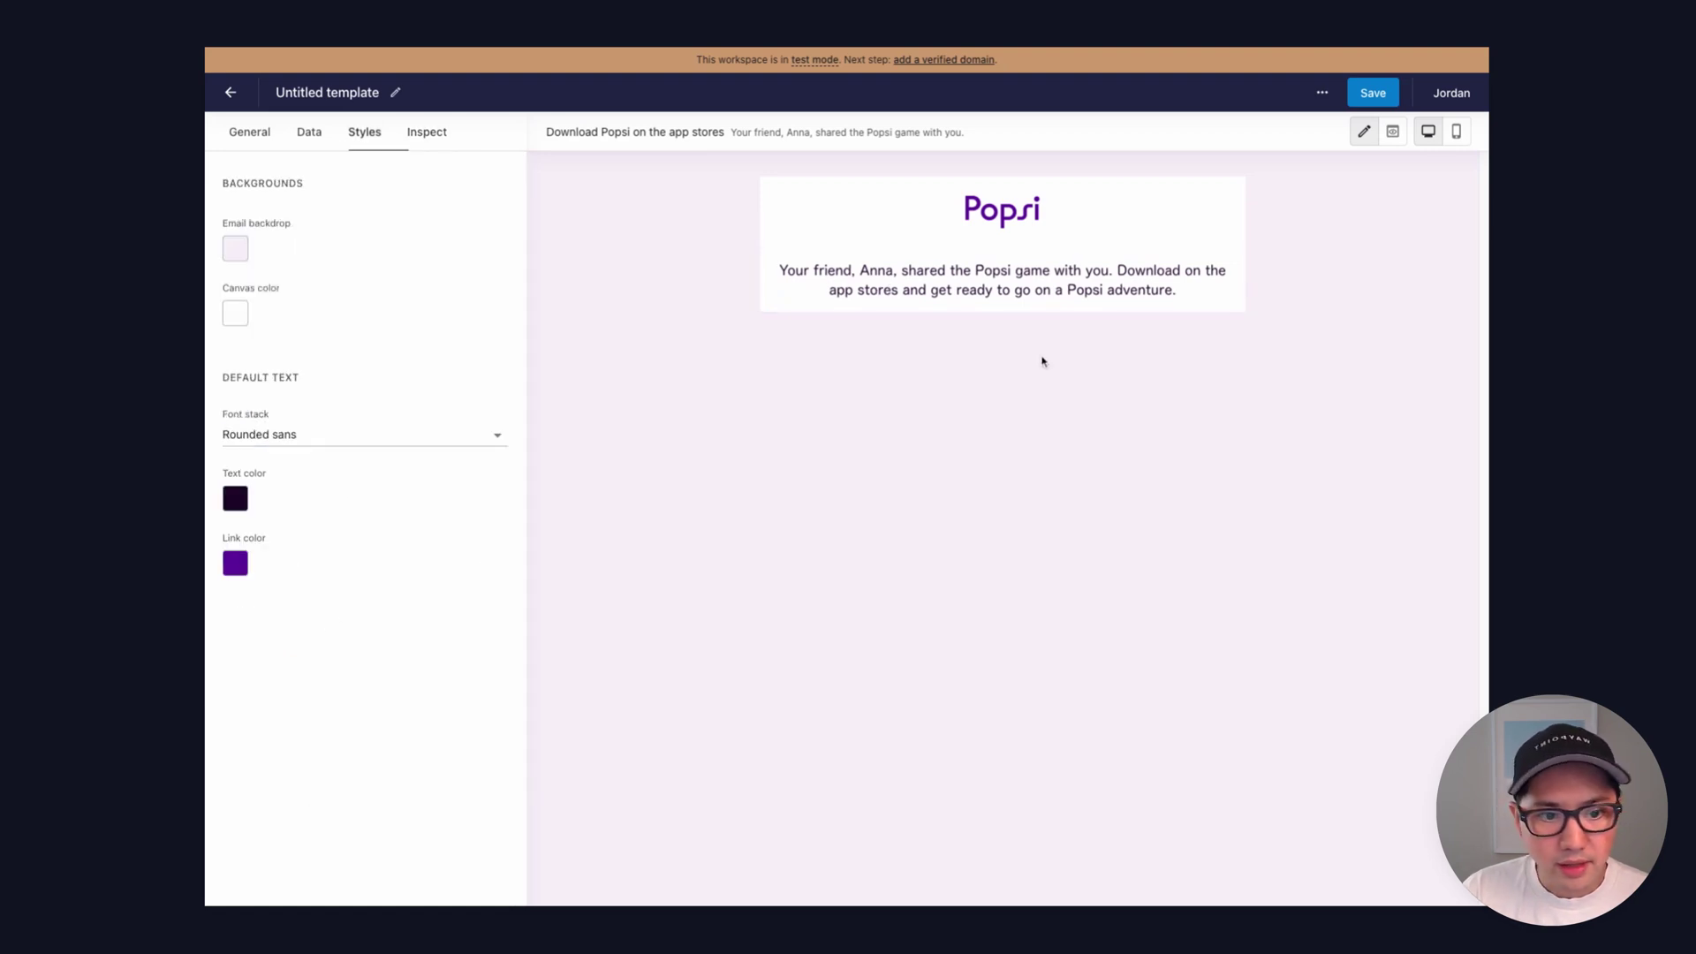
# Step: Insert the purple popsicle character image below the paragraph
pyautogui.click(1004, 313)
pyautogui.click(938, 442)
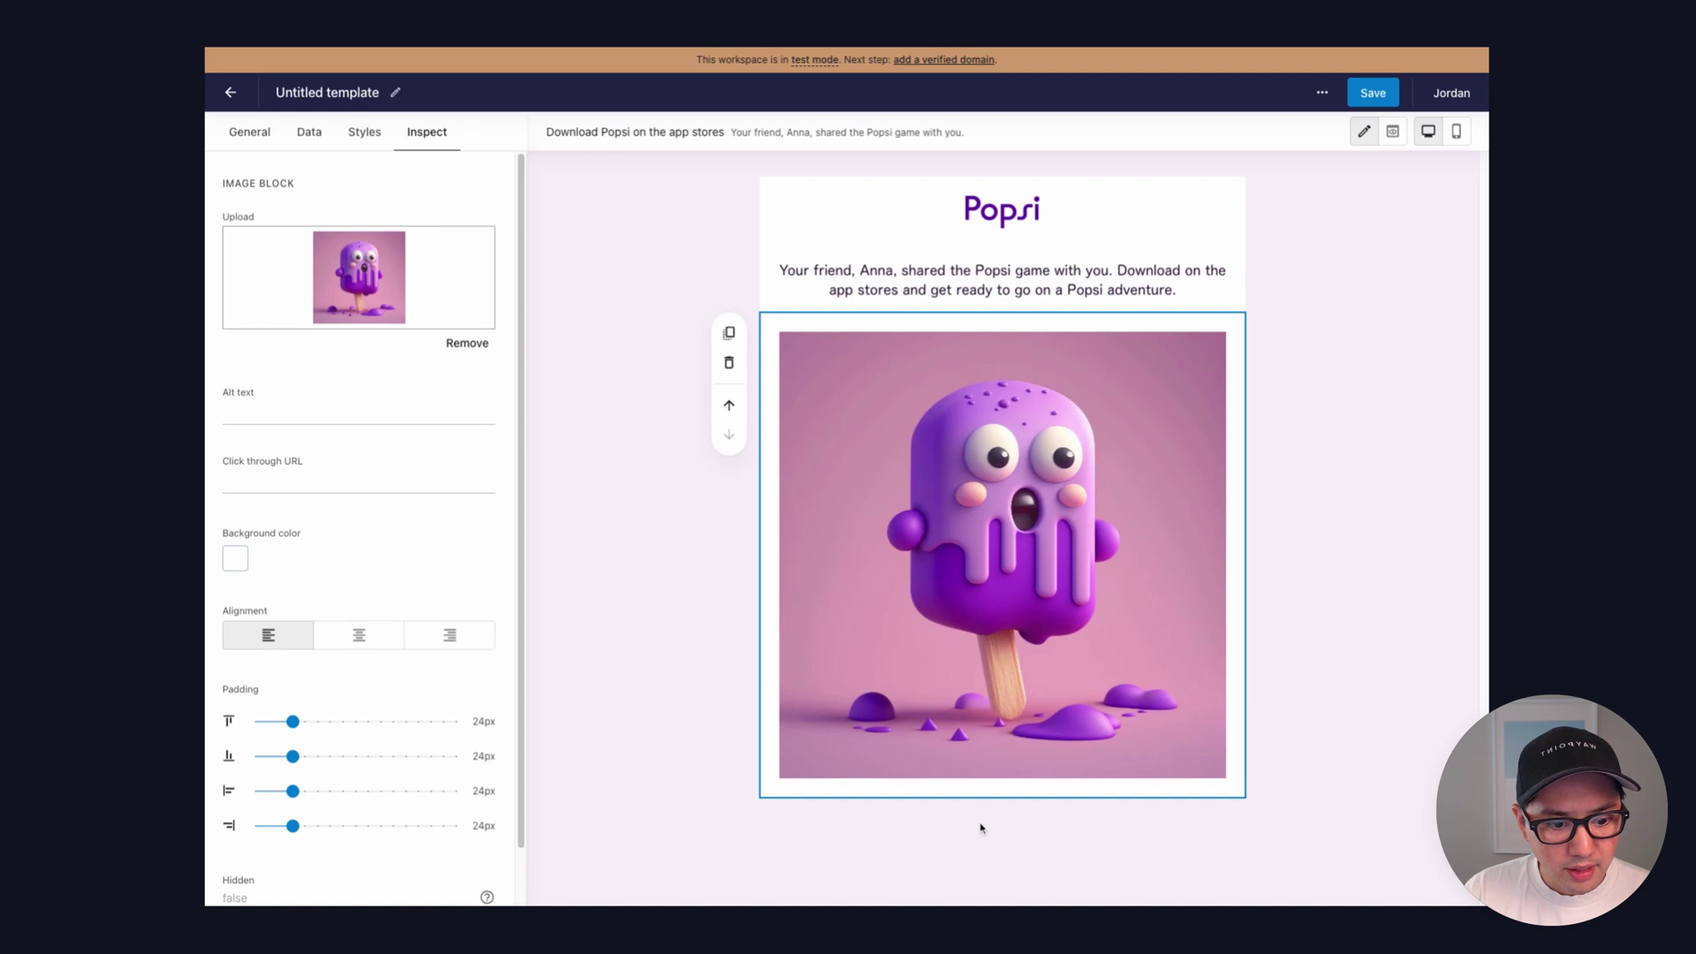
pyautogui.click(982, 828)
pyautogui.click(1010, 801)
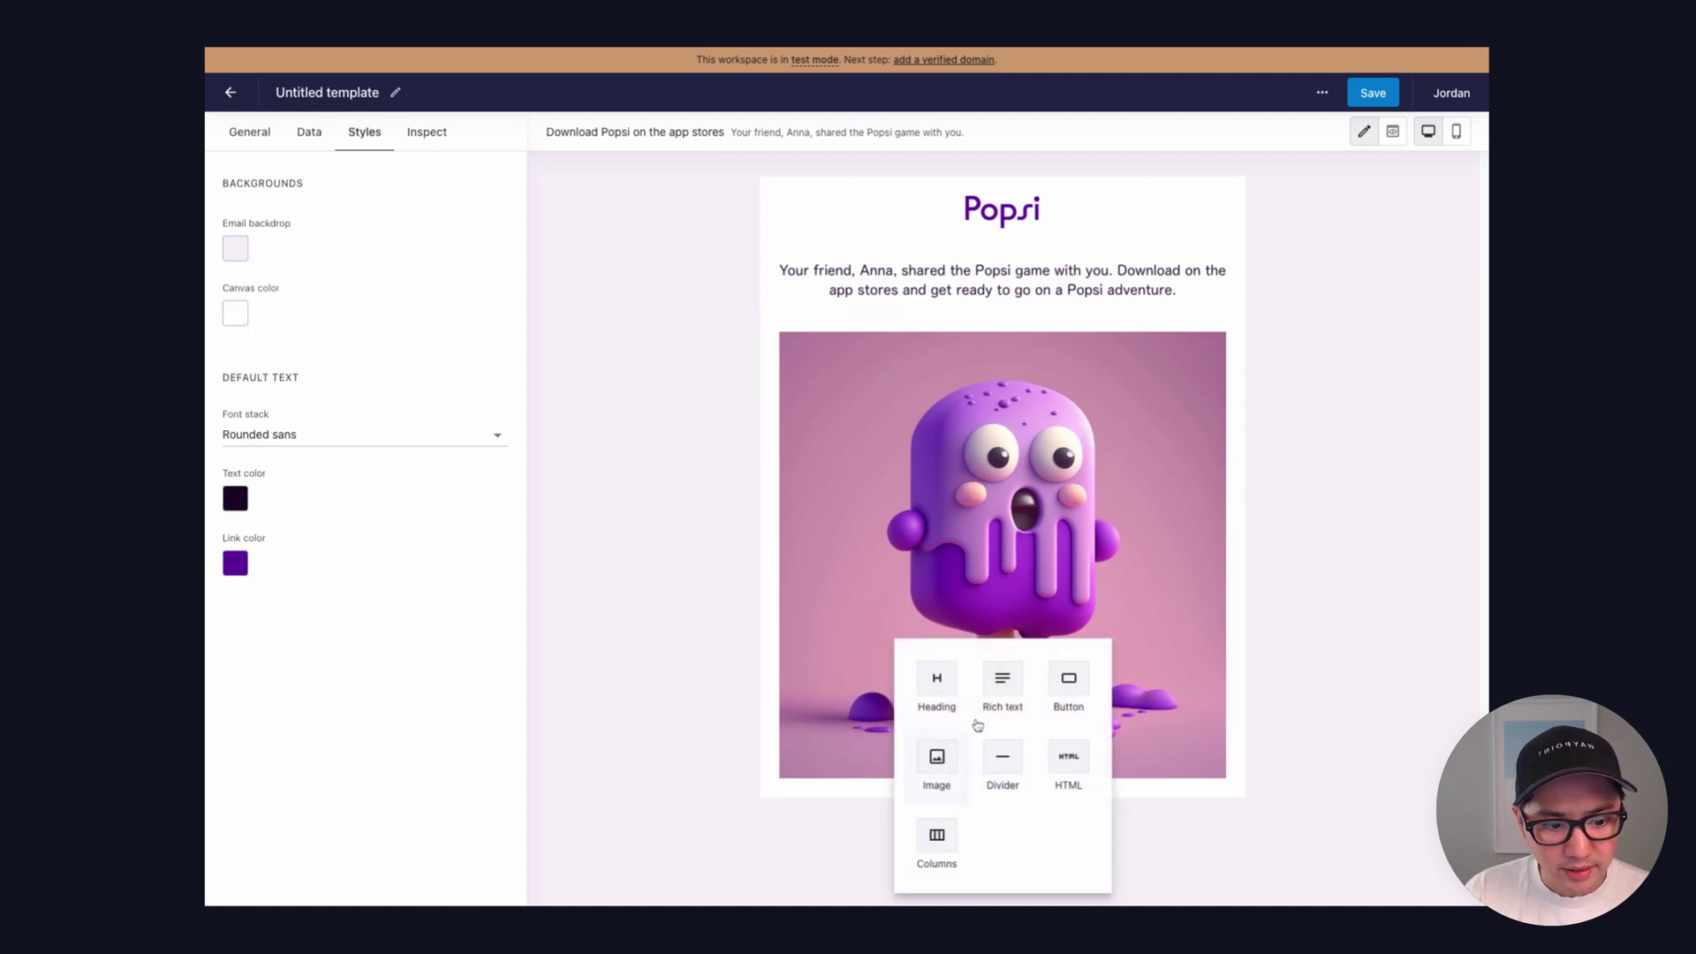
# Step: Add a two-column row holding the App Store and Google Play badge images
pyautogui.click(947, 846)
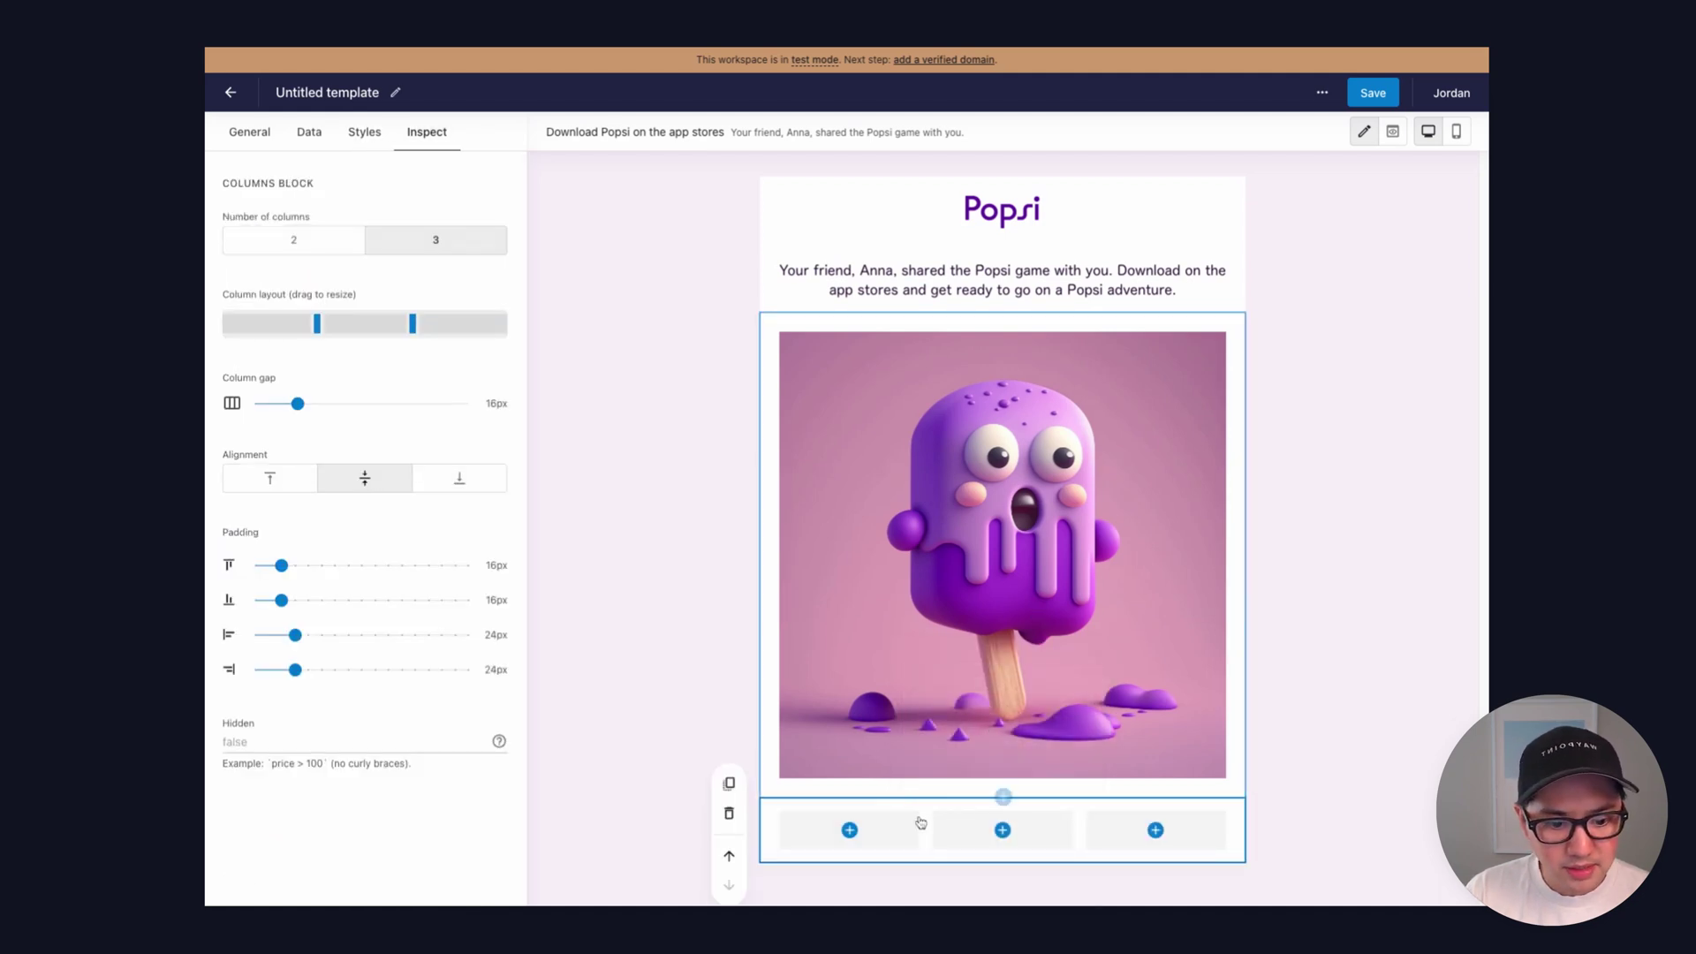
pyautogui.click(320, 245)
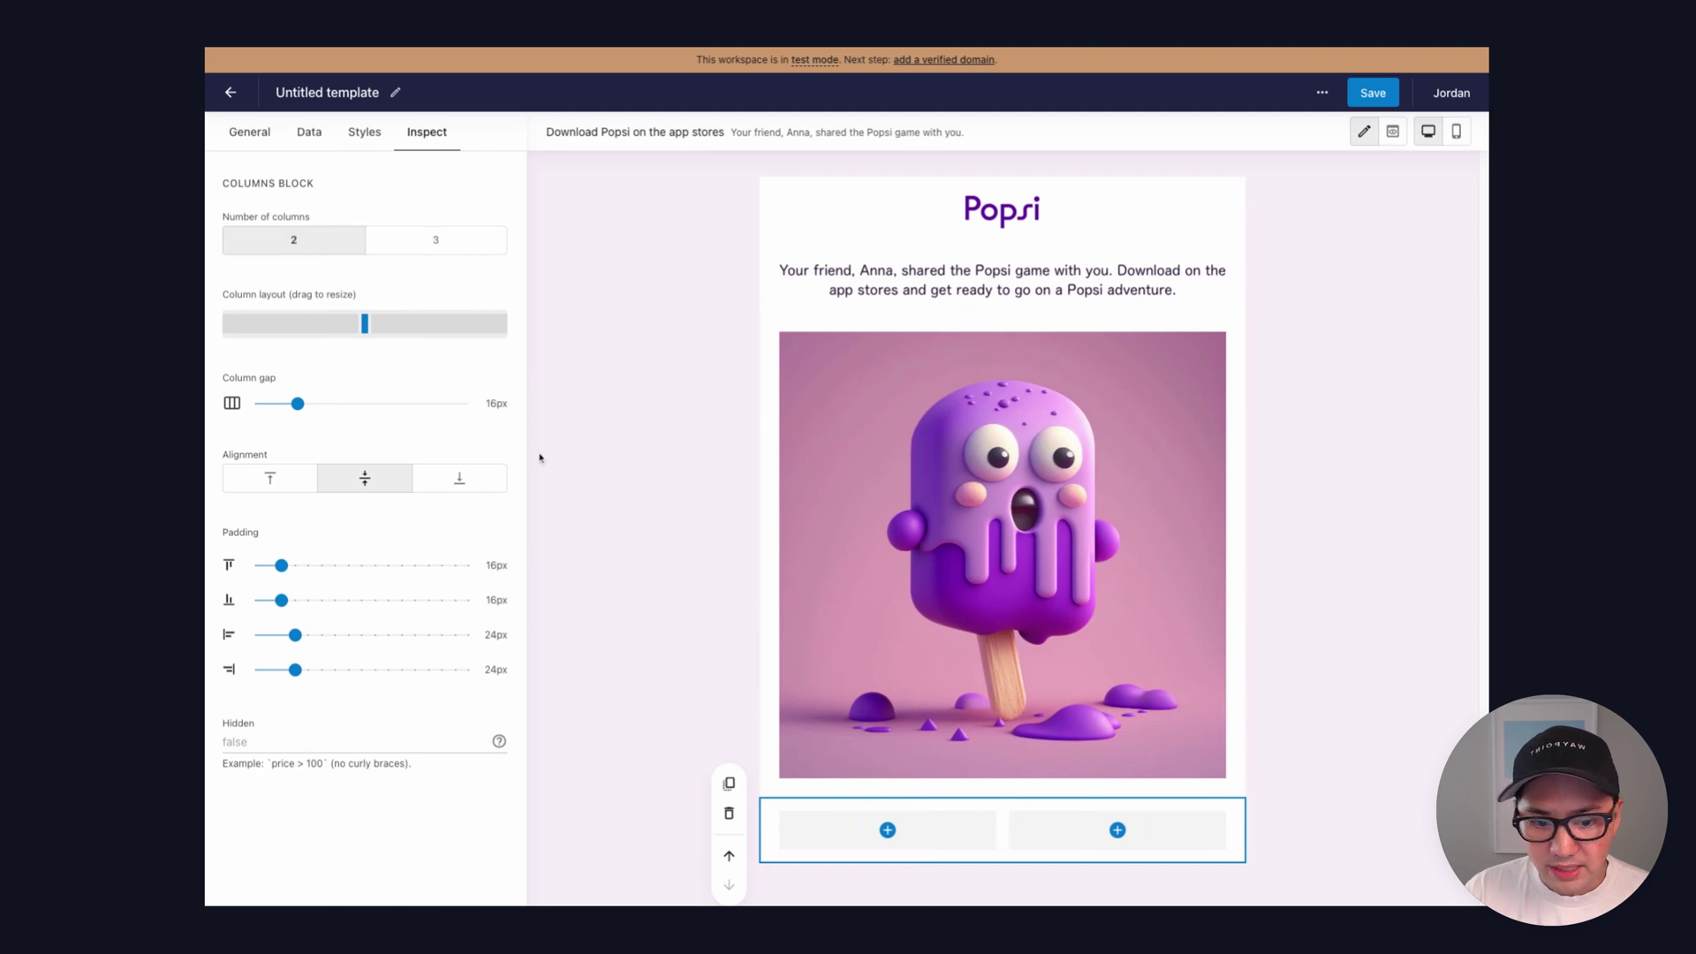
pyautogui.click(888, 830)
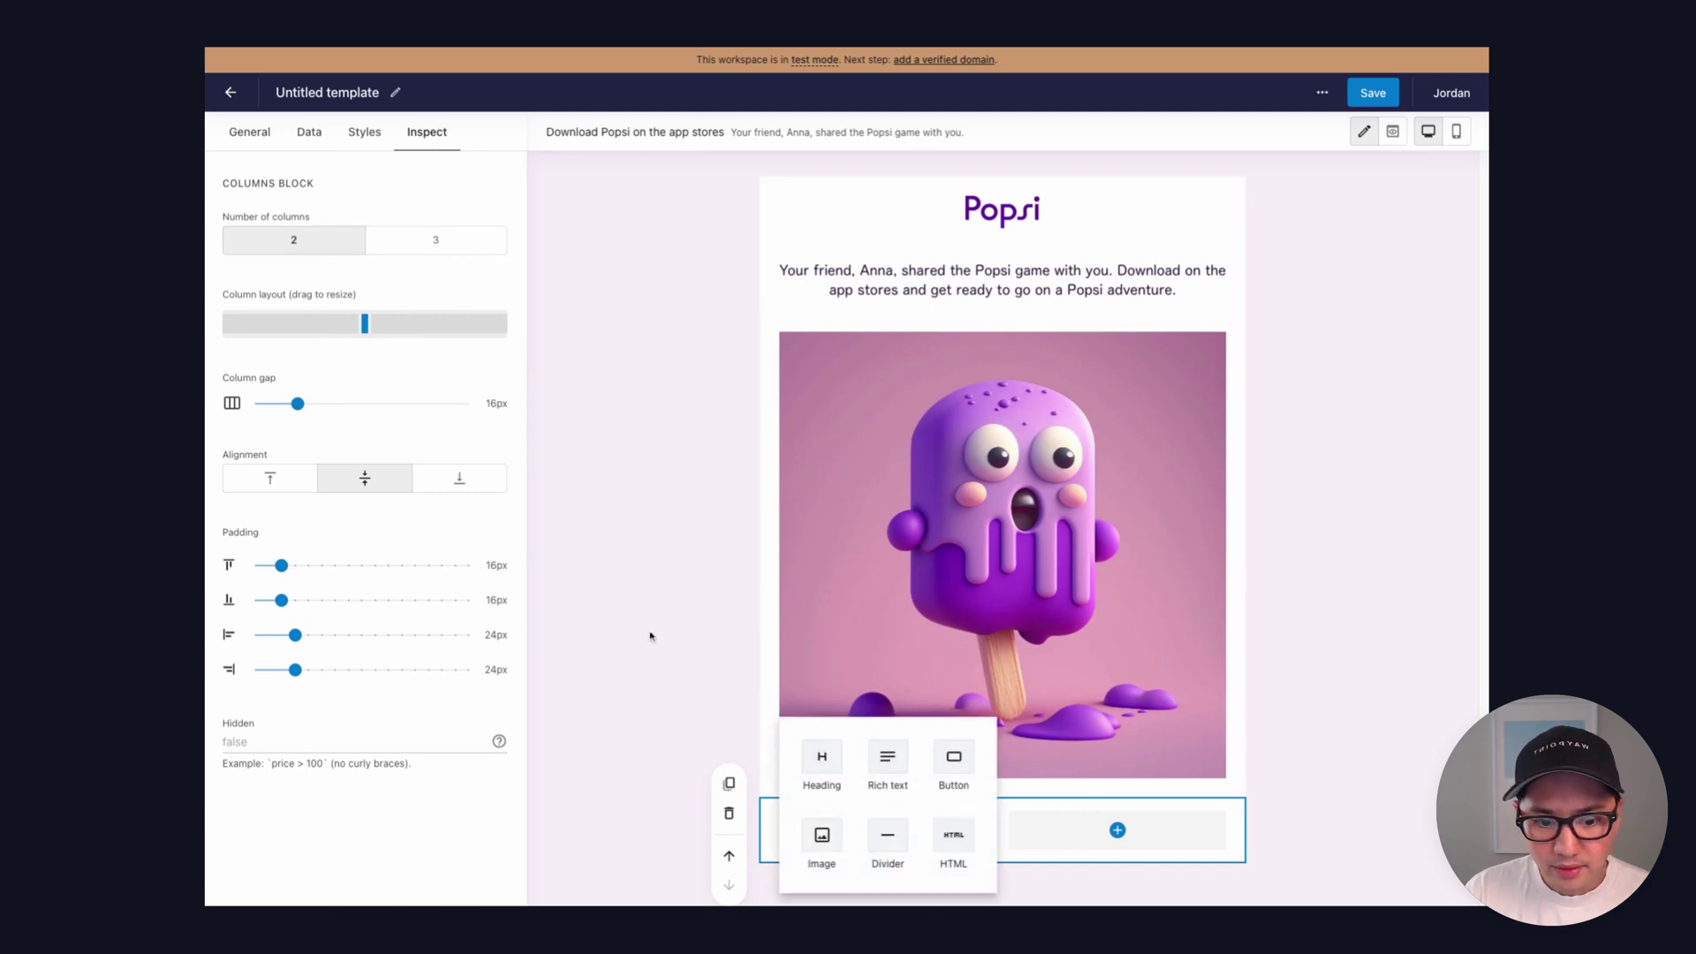
pyautogui.click(821, 844)
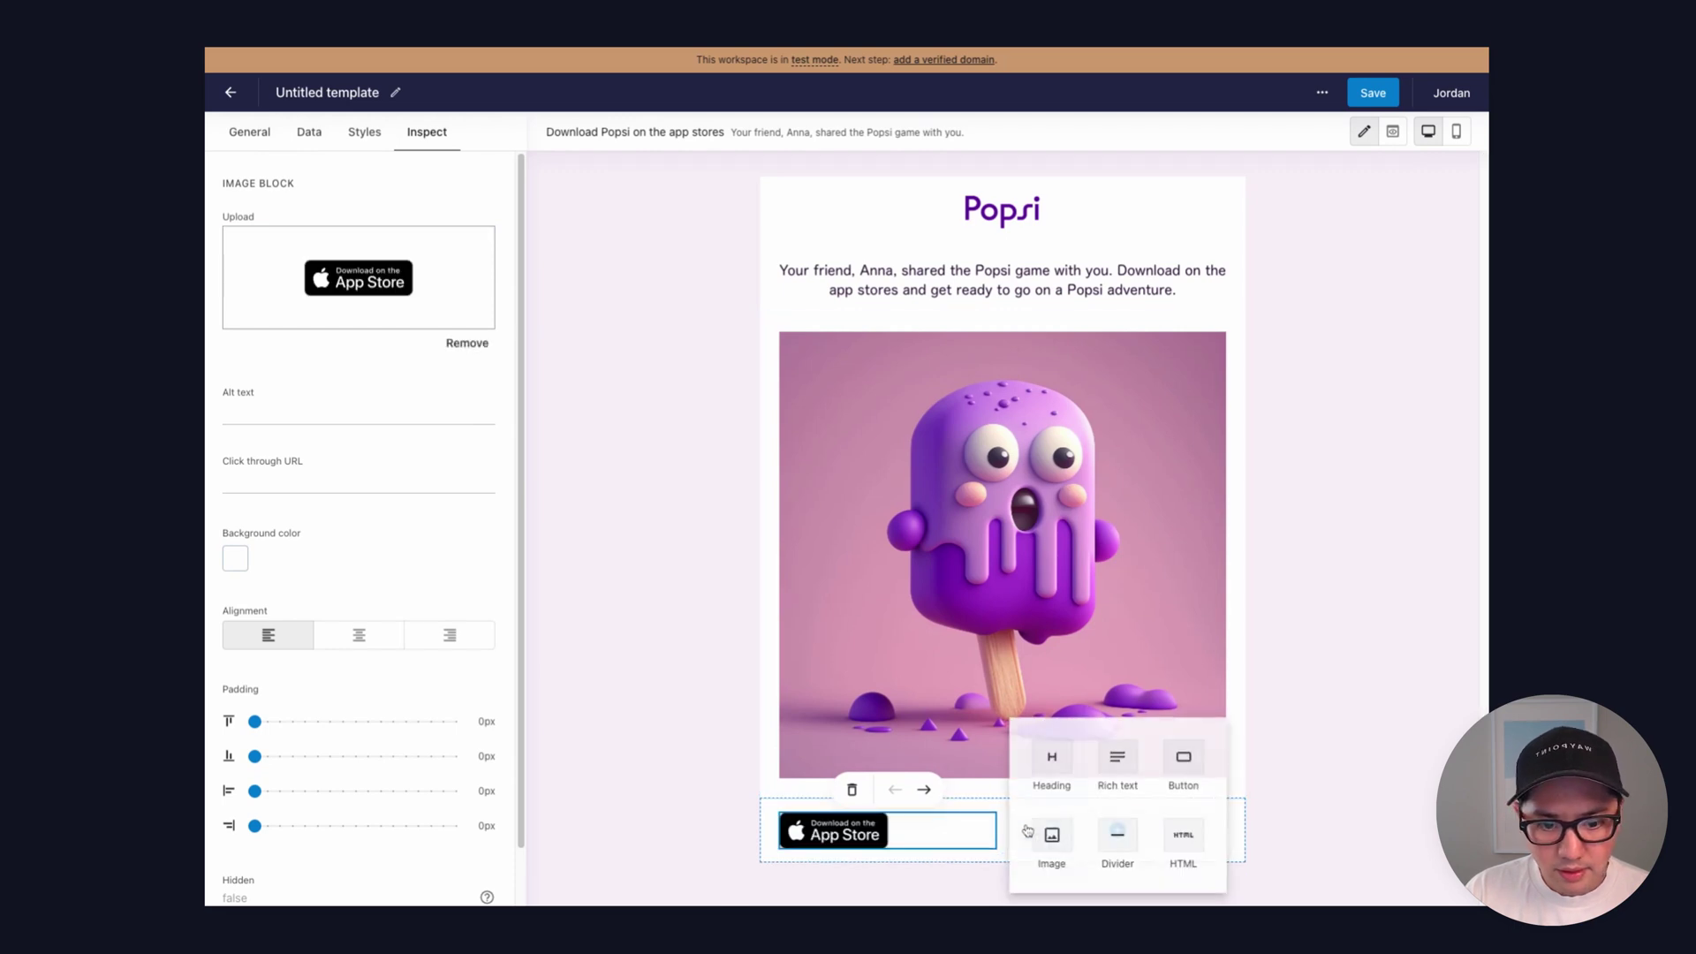
pyautogui.click(1042, 830)
pyautogui.click(1076, 843)
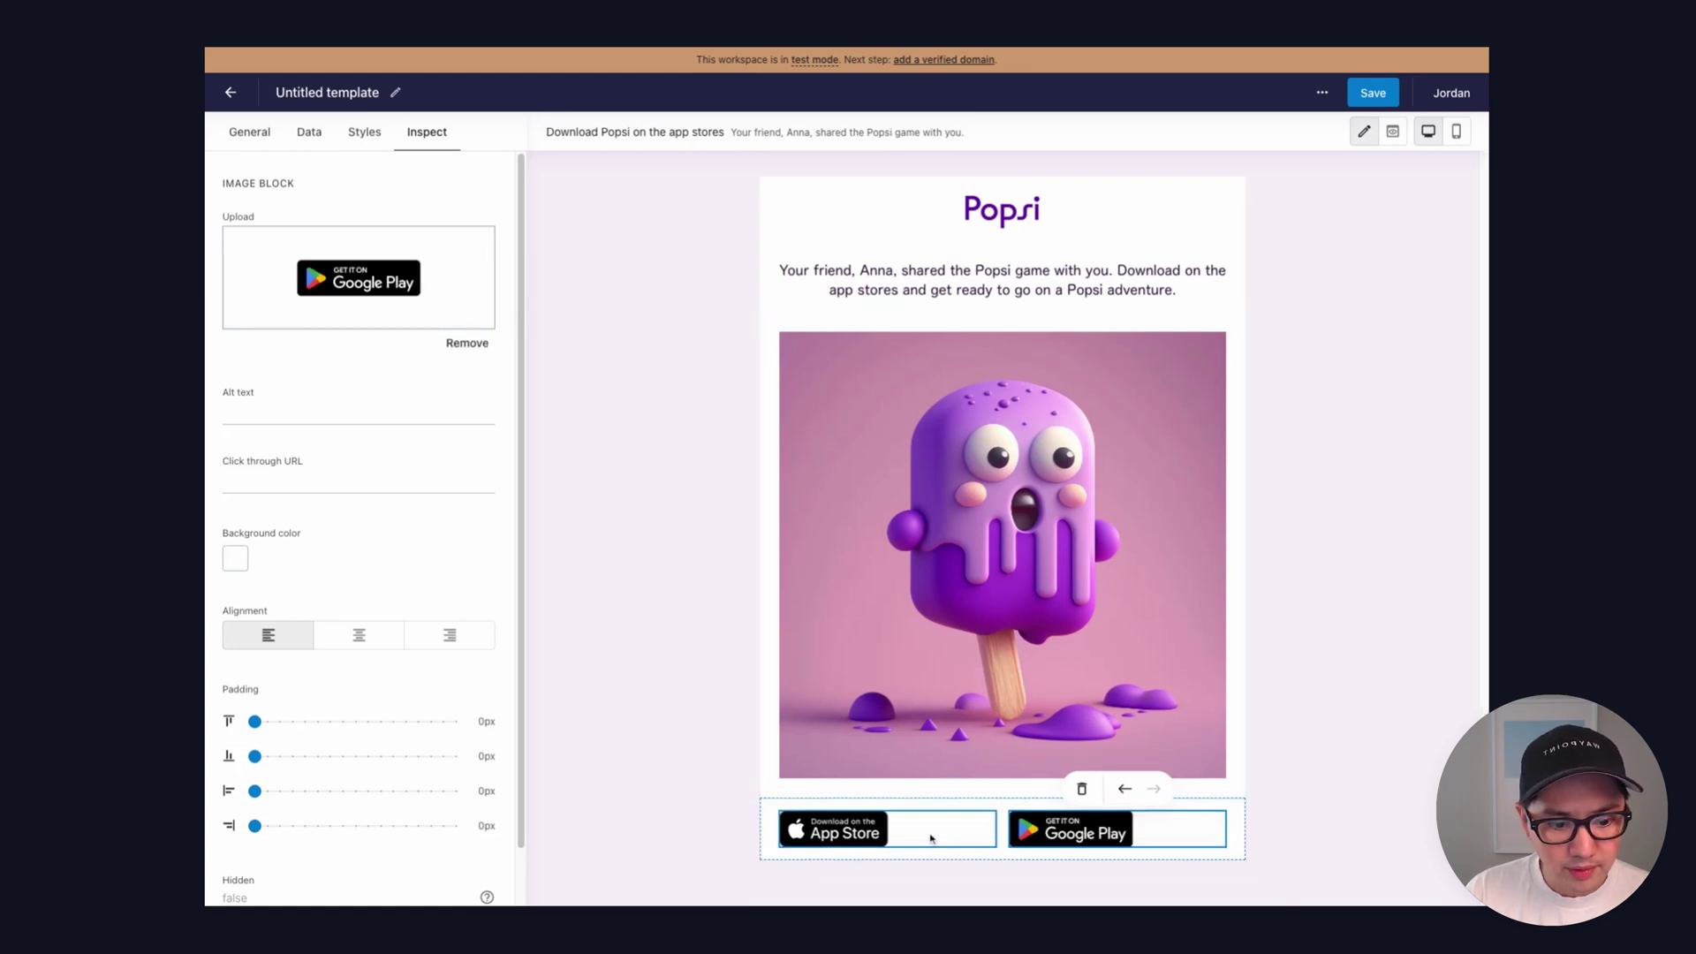
# Step: Right-align the App Store badge and widen the column gap to 24px
pyautogui.click(930, 838)
pyautogui.click(450, 635)
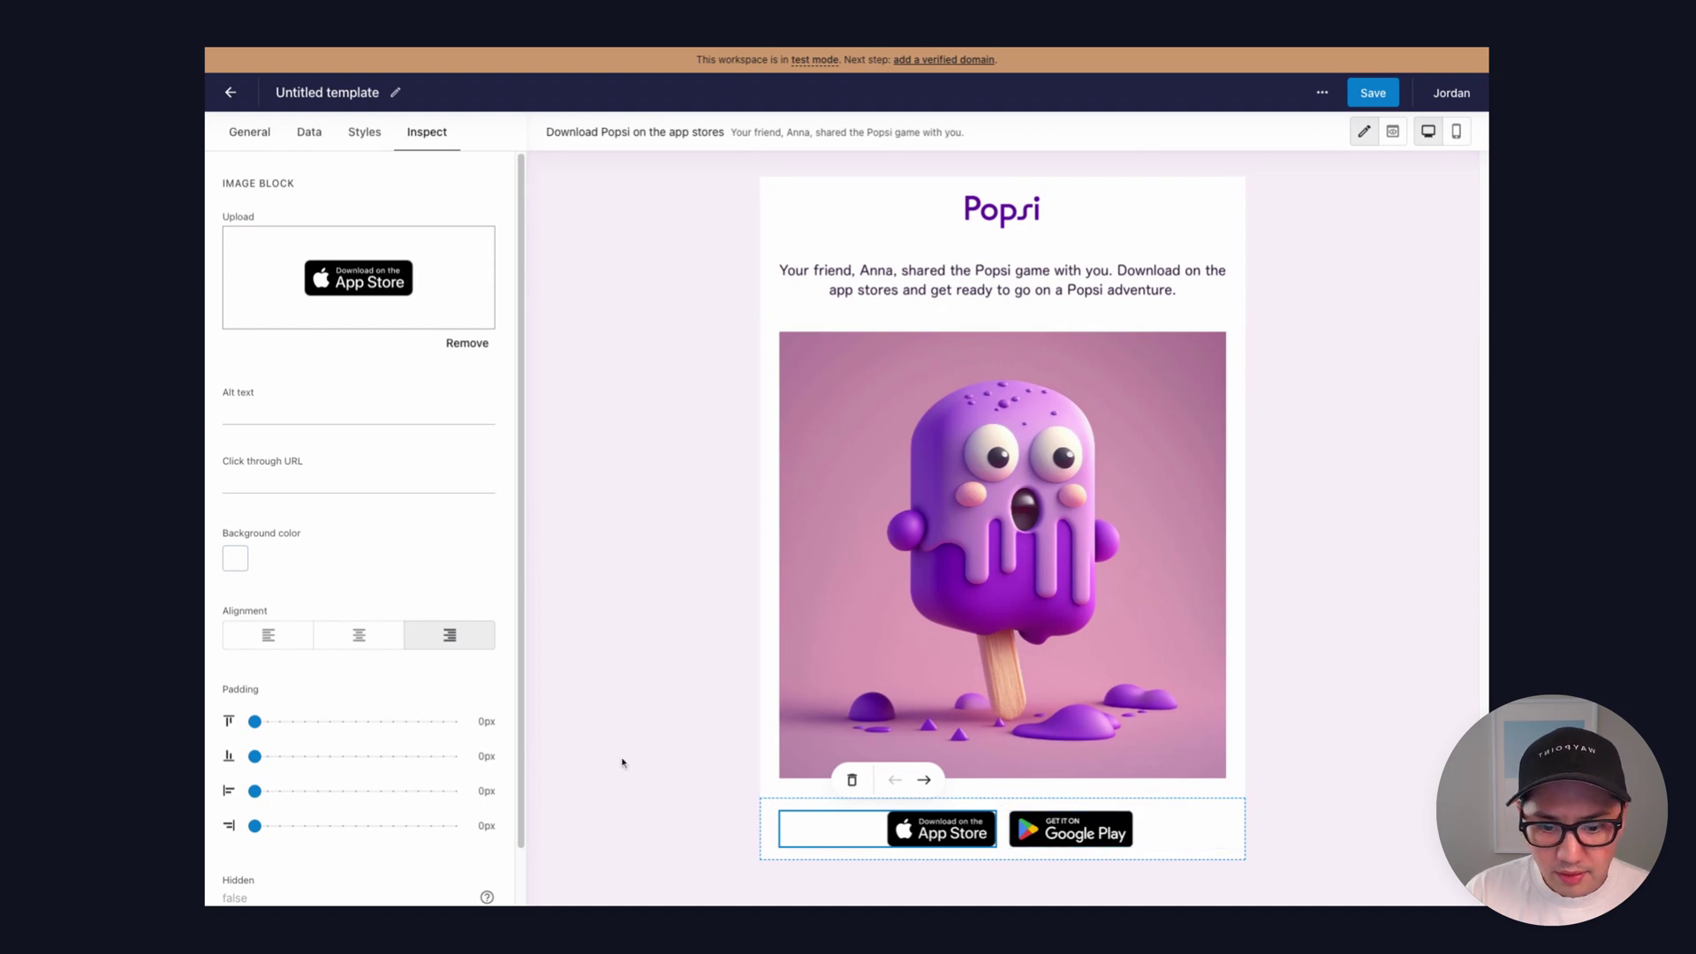
pyautogui.click(772, 819)
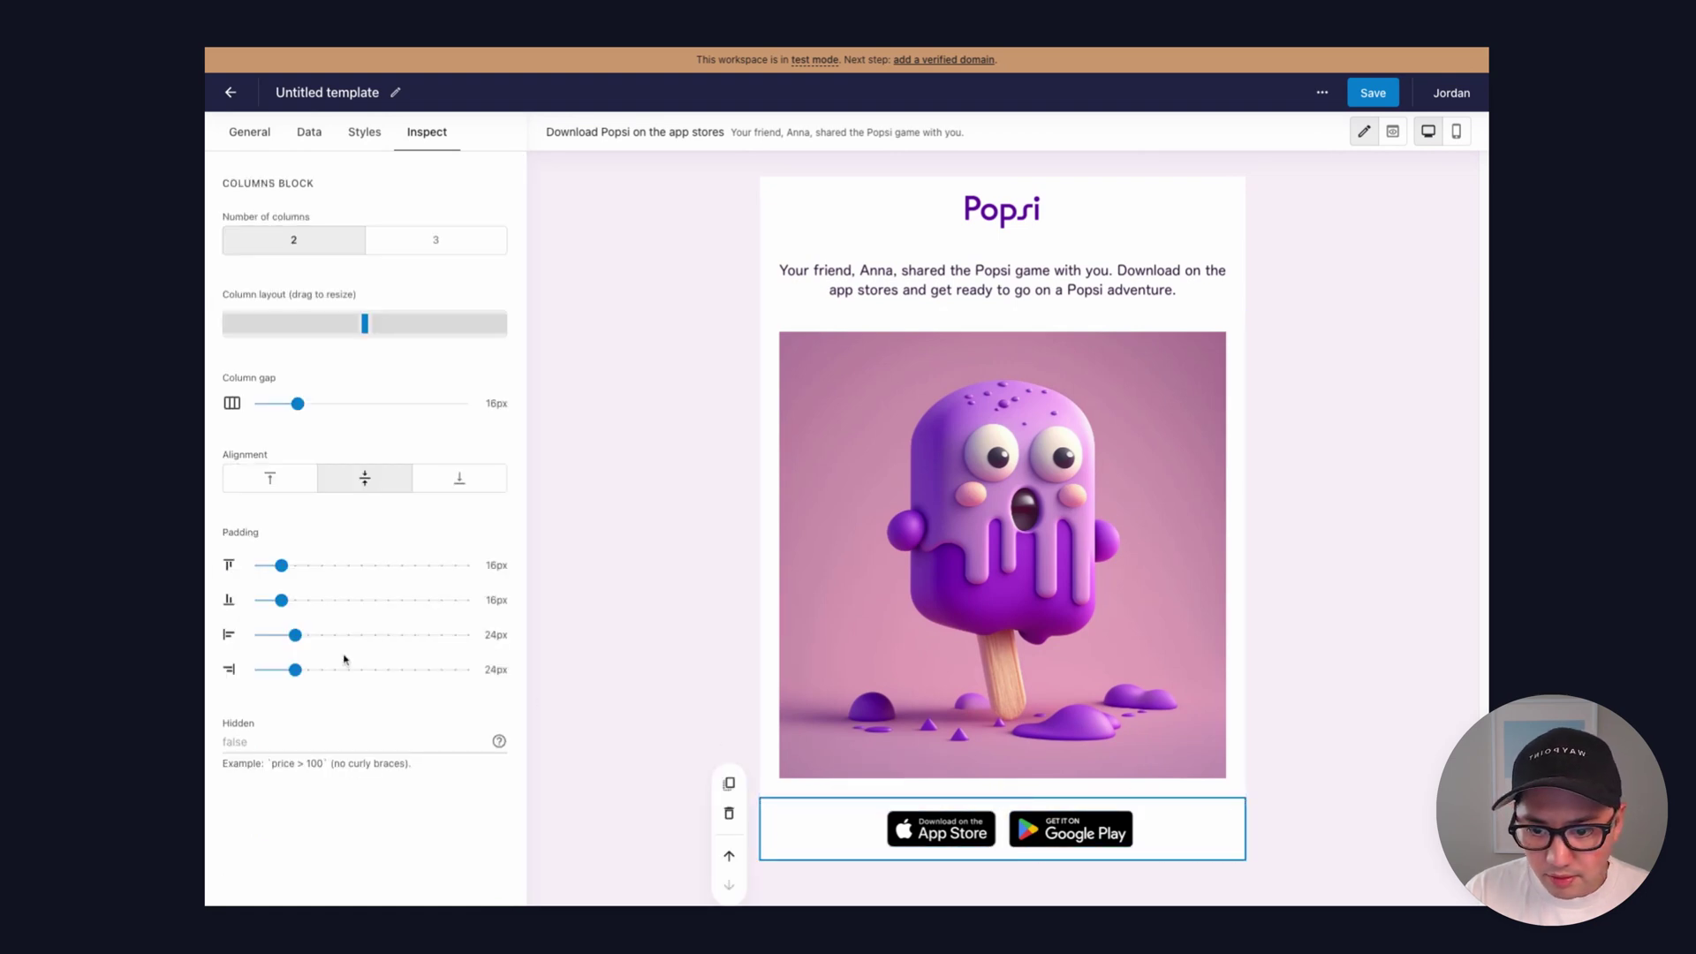
pyautogui.click(297, 404)
pyautogui.press('Right')
pyautogui.press('Right')
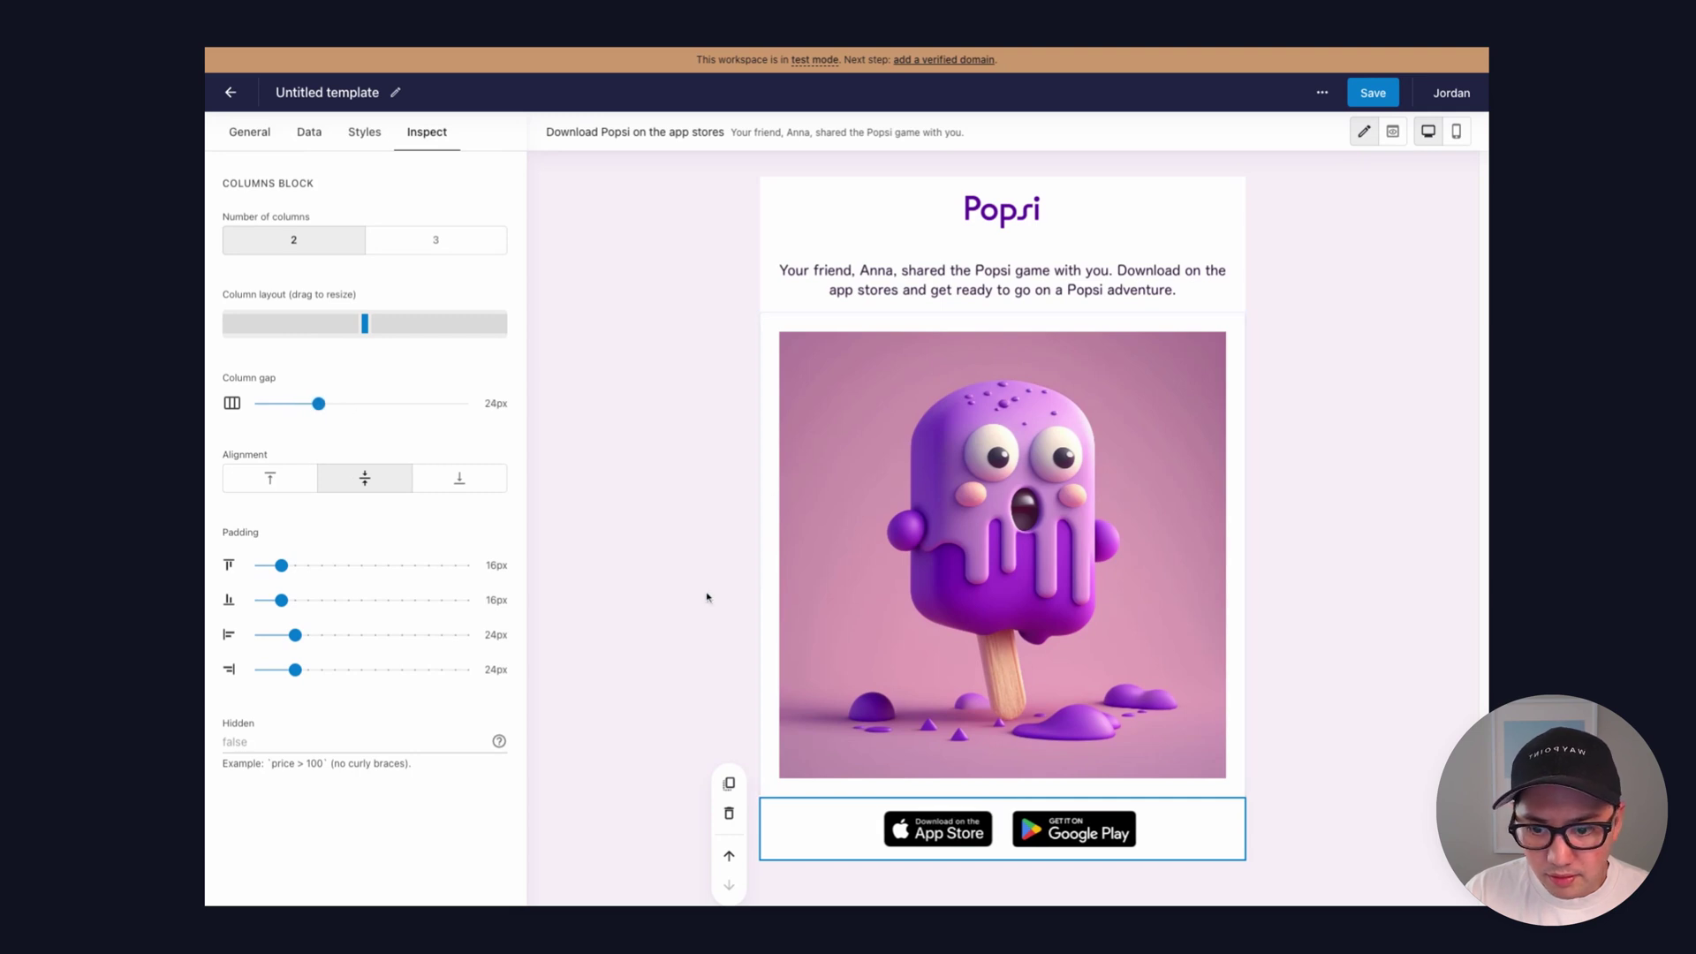
pyautogui.click(666, 556)
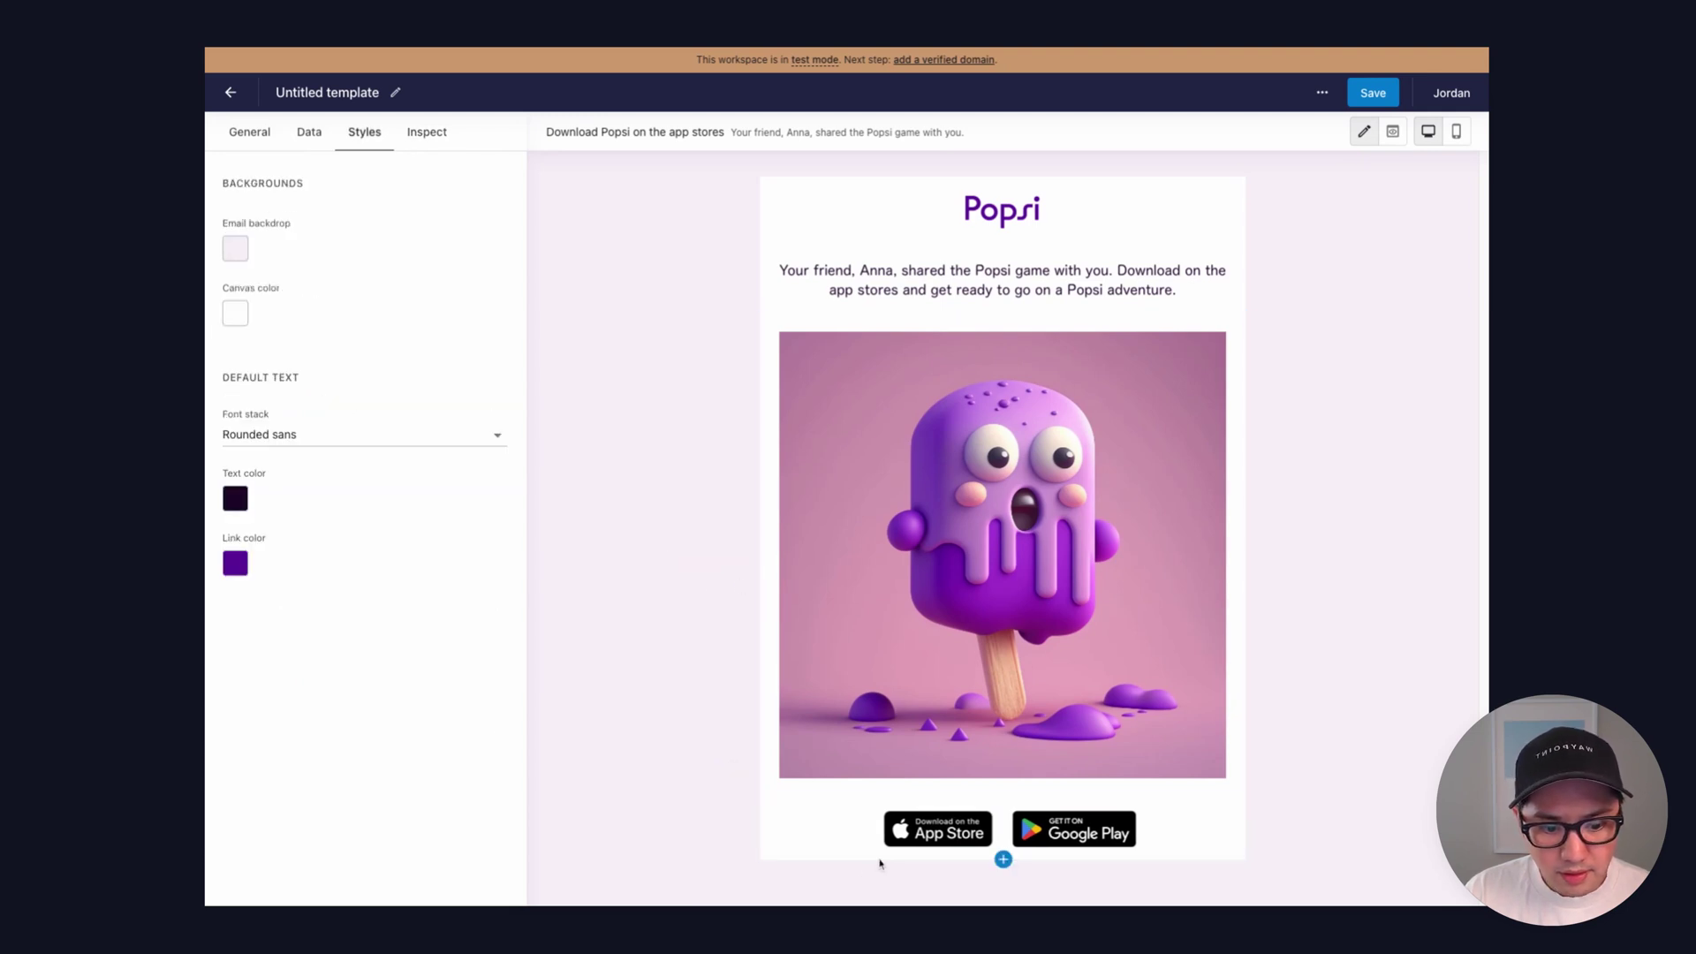
# Step: Add a centred 12px '© Popsi 2023' rich-text footer below the badges
pyautogui.click(1003, 859)
pyautogui.click(1002, 680)
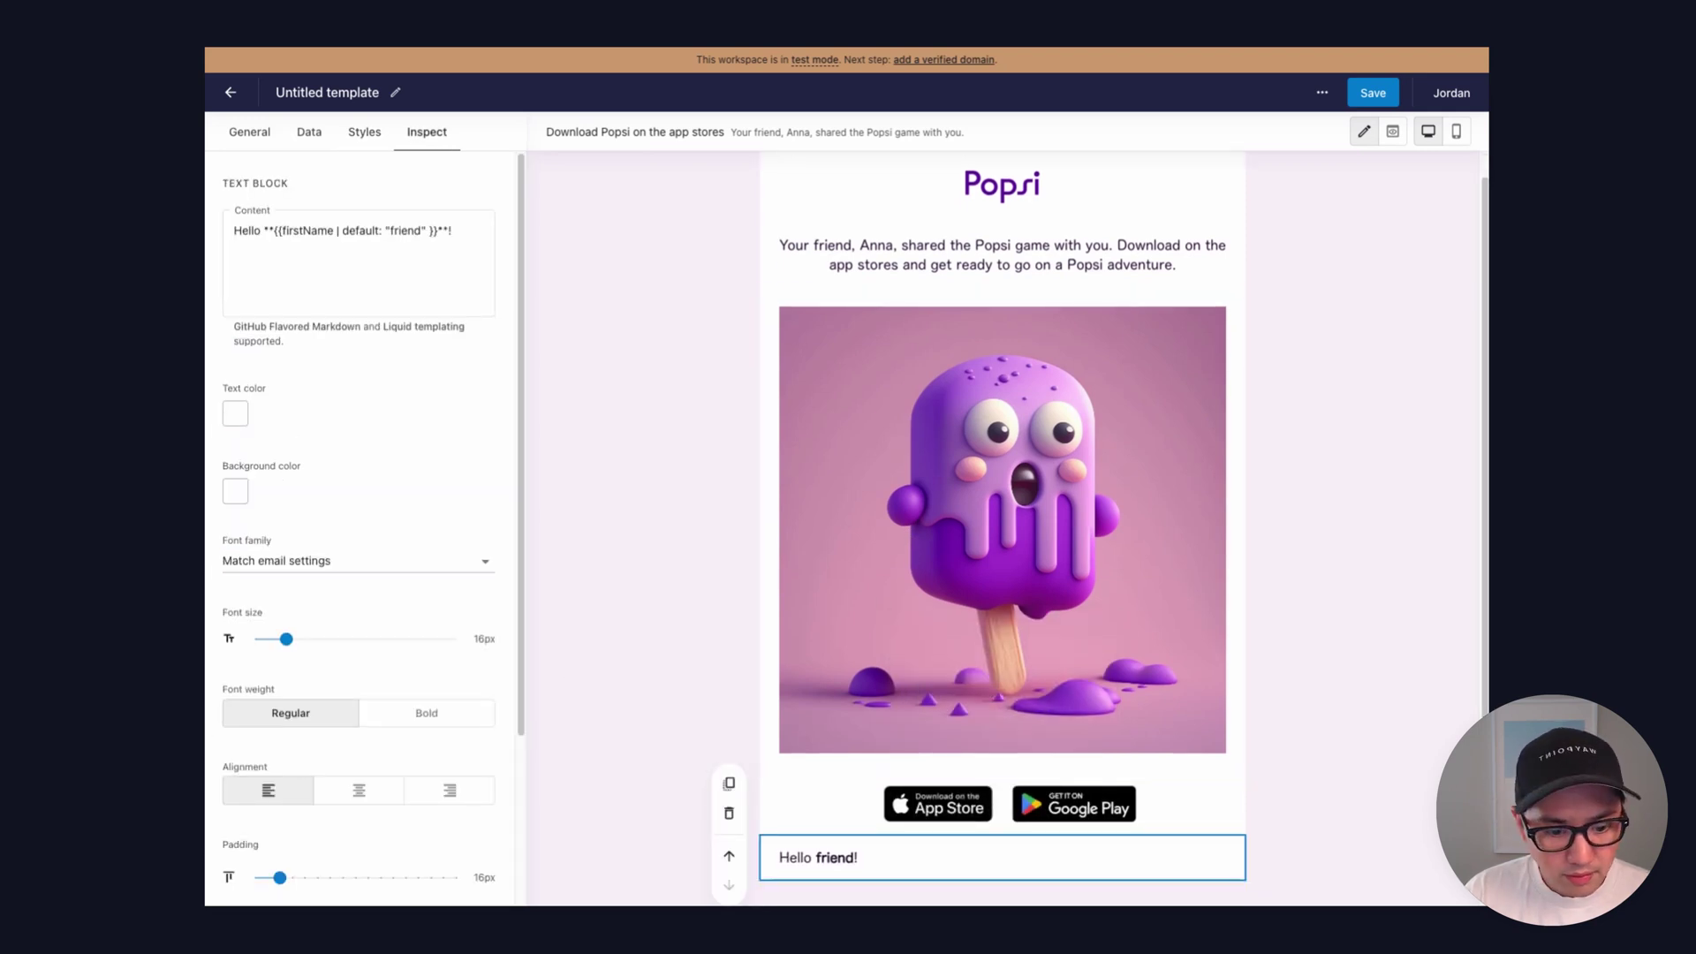
pyautogui.click(328, 292)
pyautogui.hotkey('ctrl', 'a')
pyautogui.write('&copy; Popsi 2023')
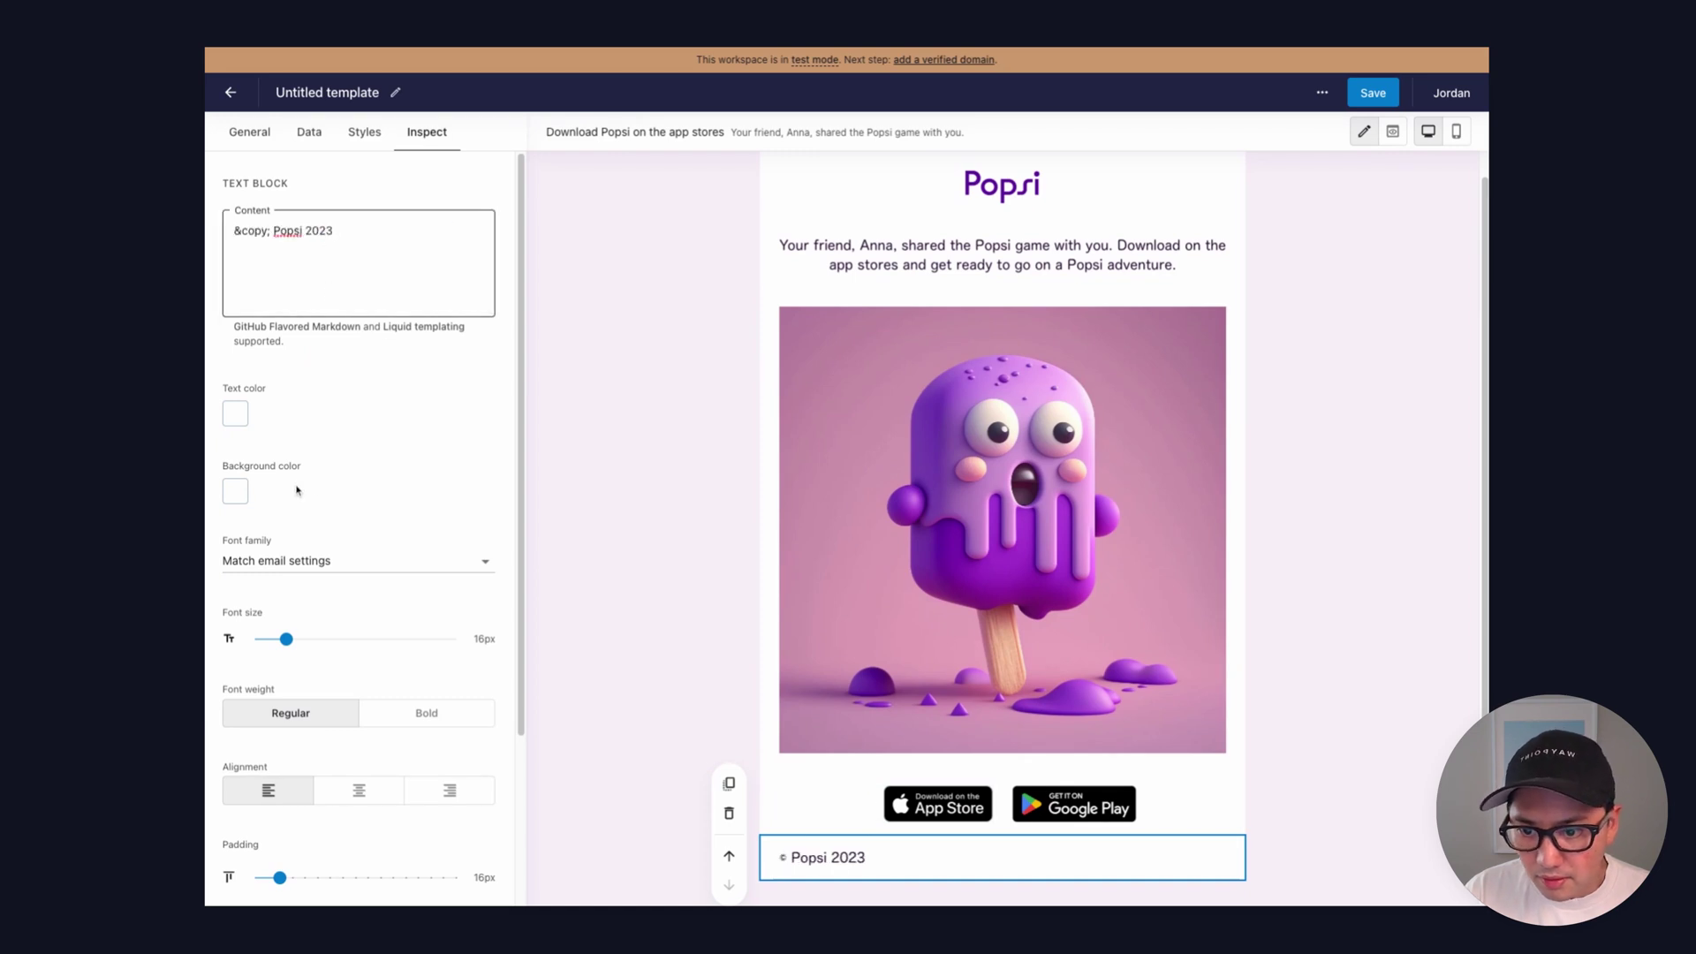
pyautogui.moveTo(285, 637); pyautogui.dragTo(265, 638)
pyautogui.click(376, 790)
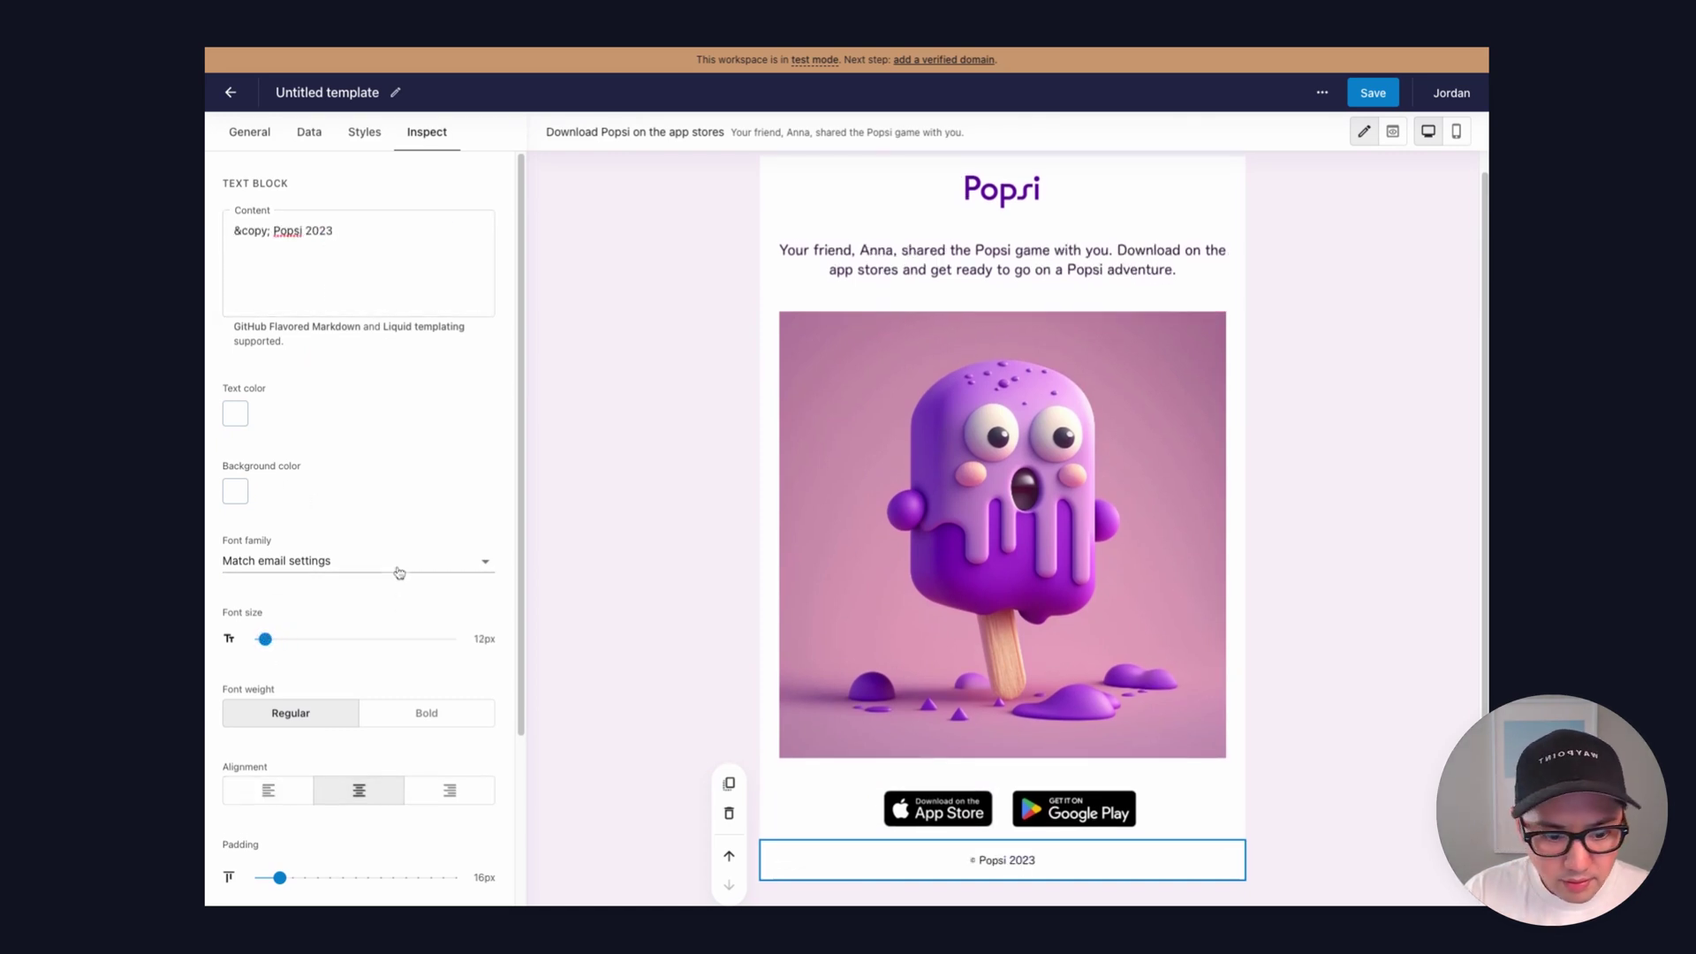
pyautogui.scroll(-3, 399, 573)
# Step: Make the footer text dark grey with 24px bottom padding
pyautogui.click(235, 268)
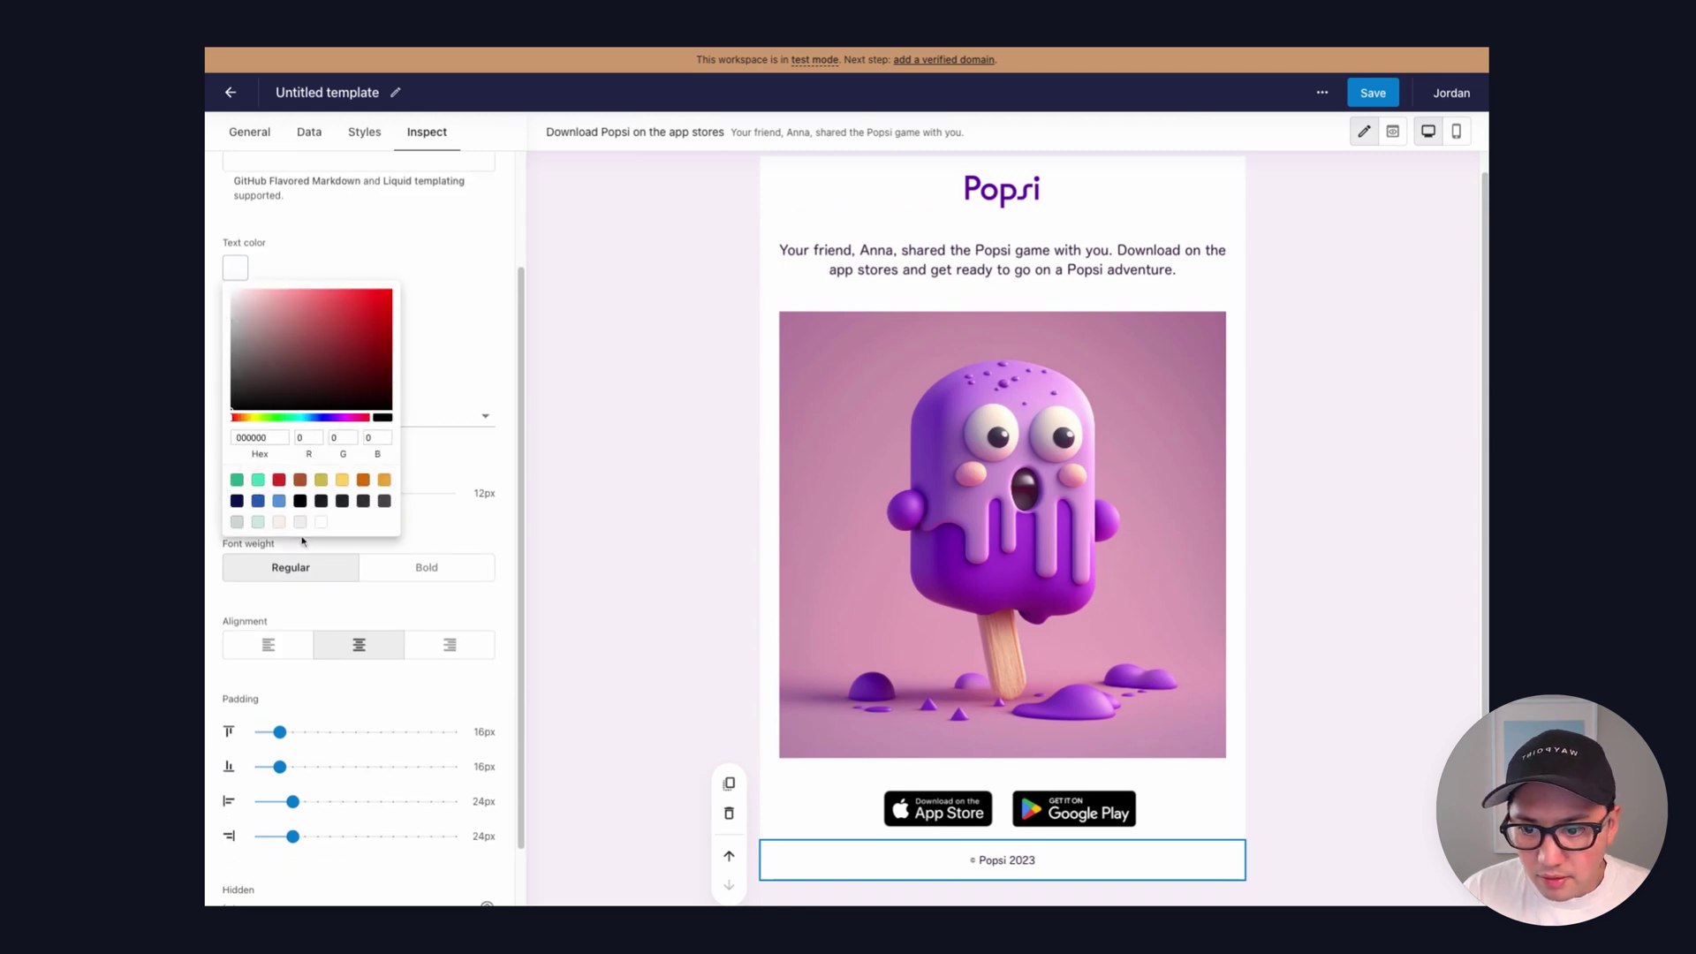
pyautogui.click(370, 510)
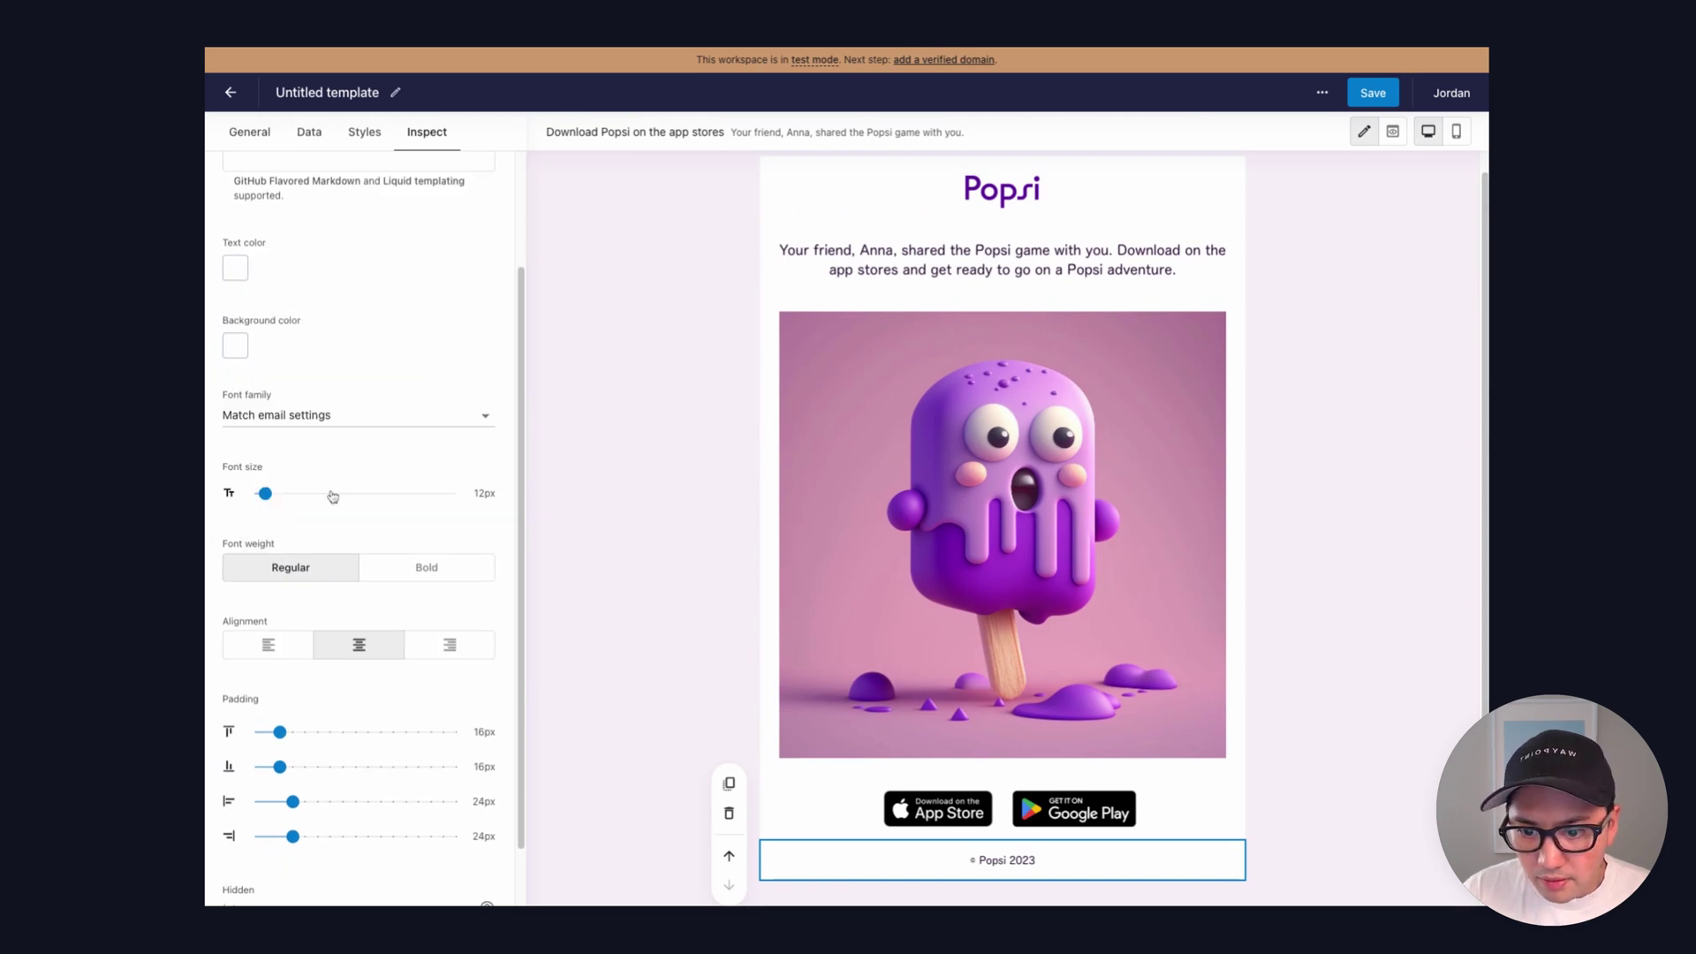
pyautogui.click(237, 271)
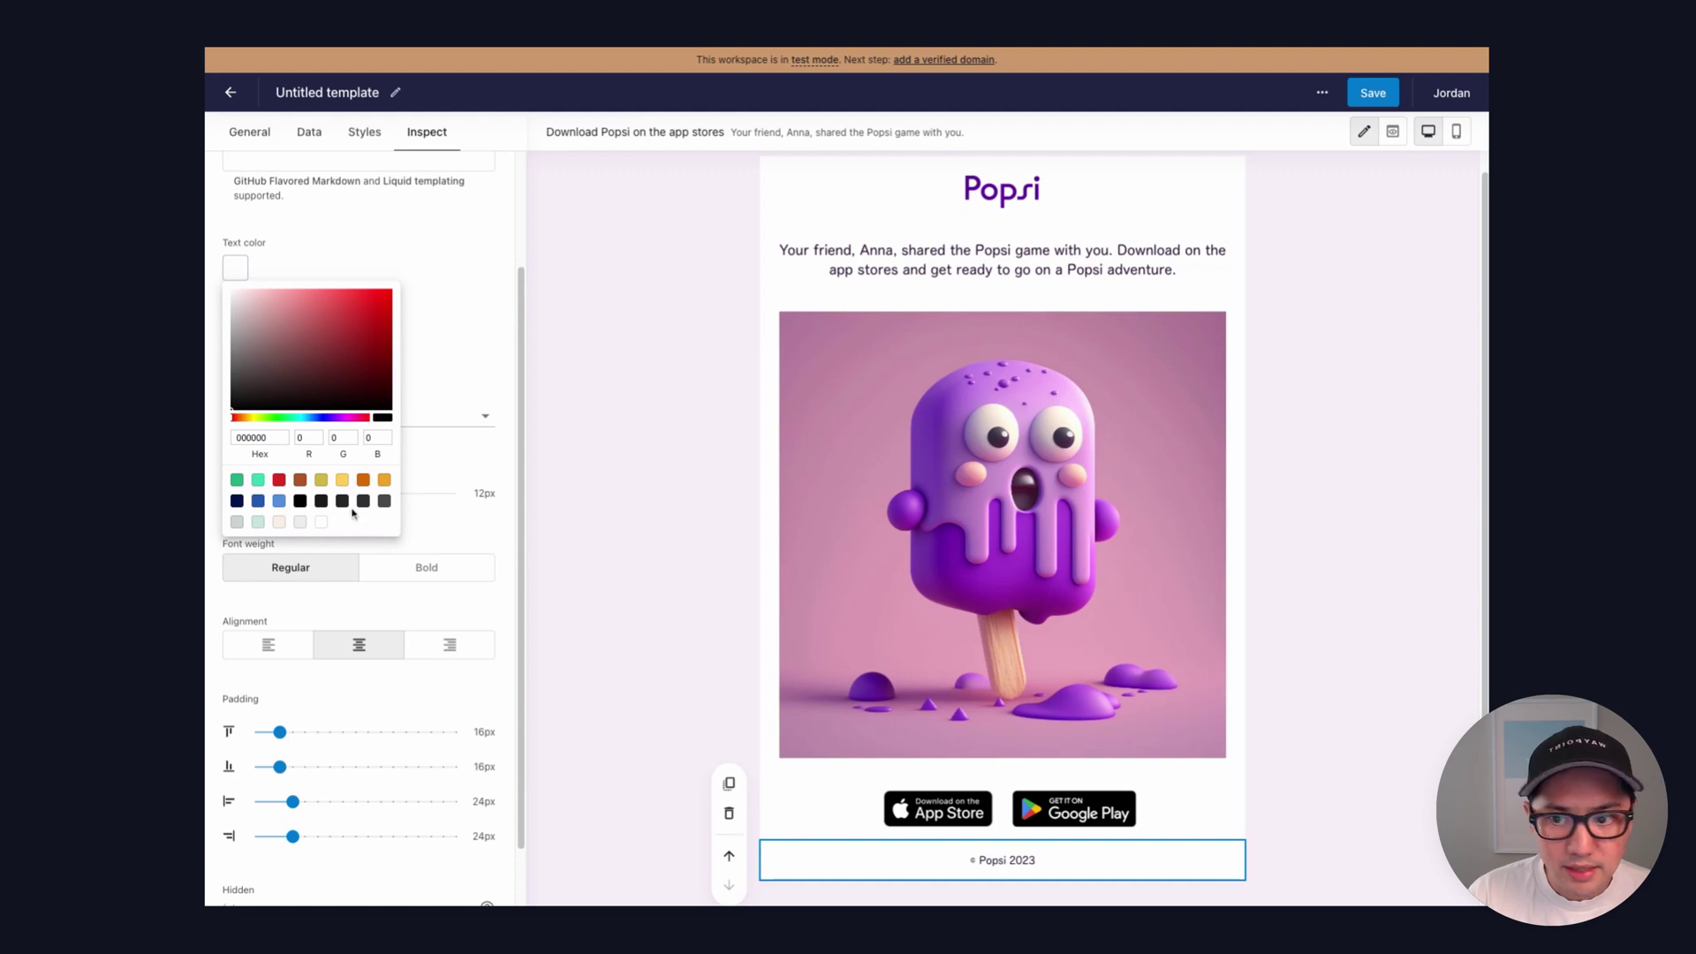
pyautogui.click(875, 292)
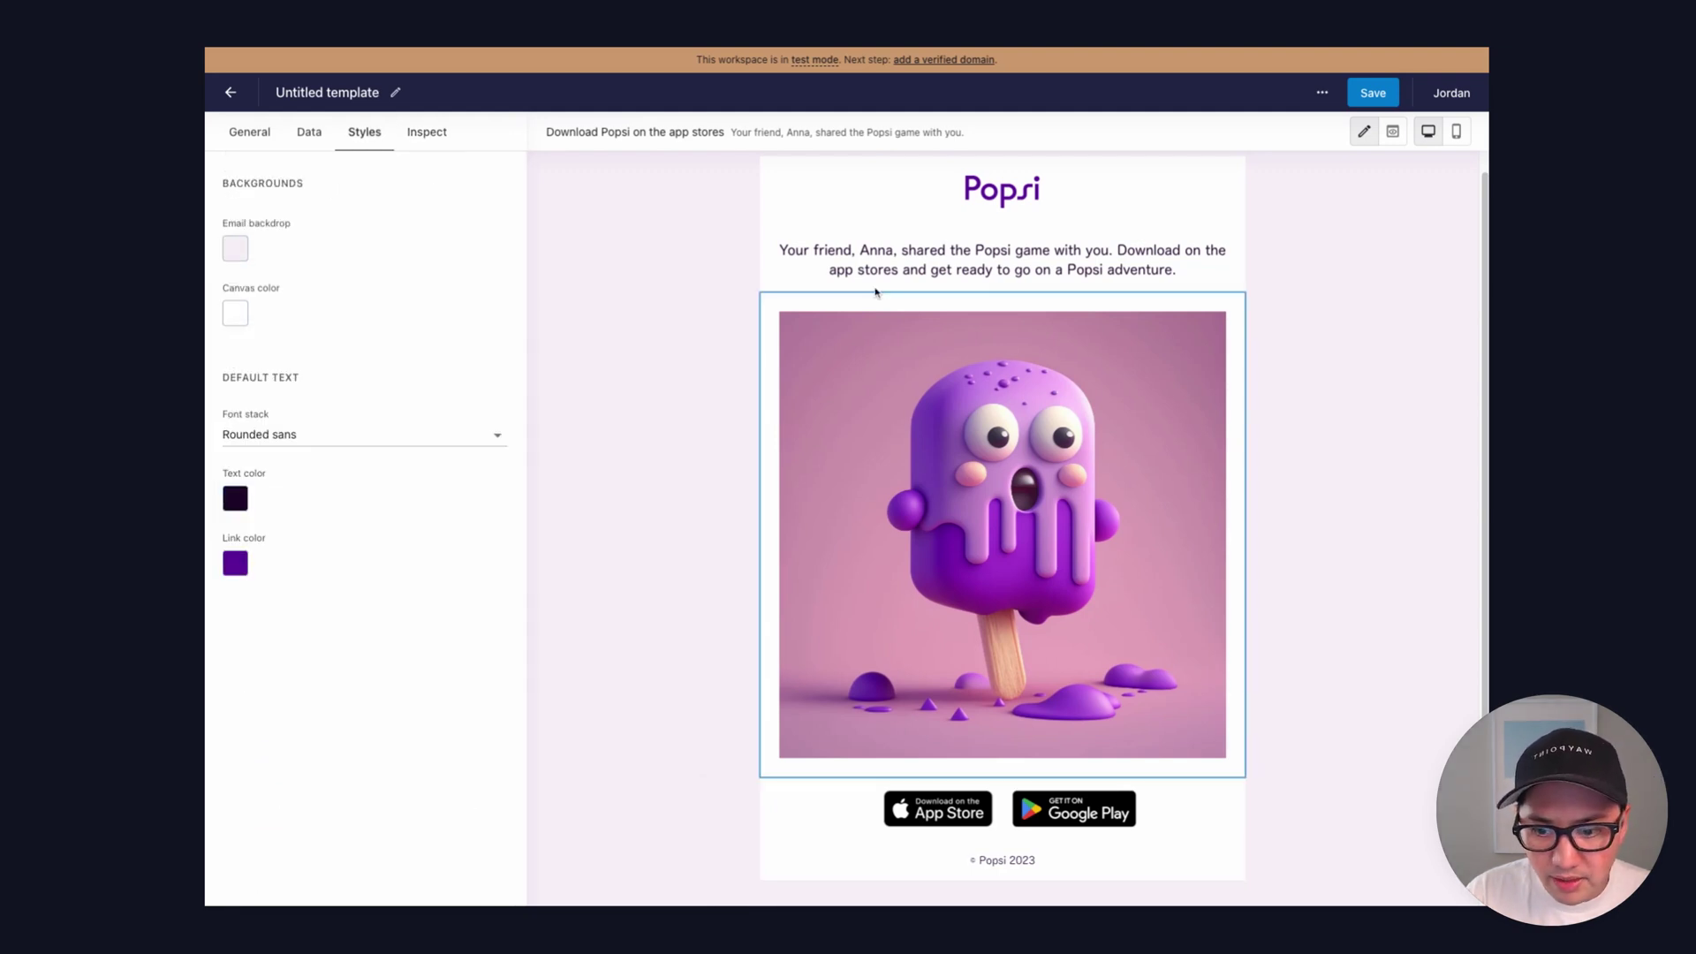
pyautogui.click(883, 199)
pyautogui.click(795, 861)
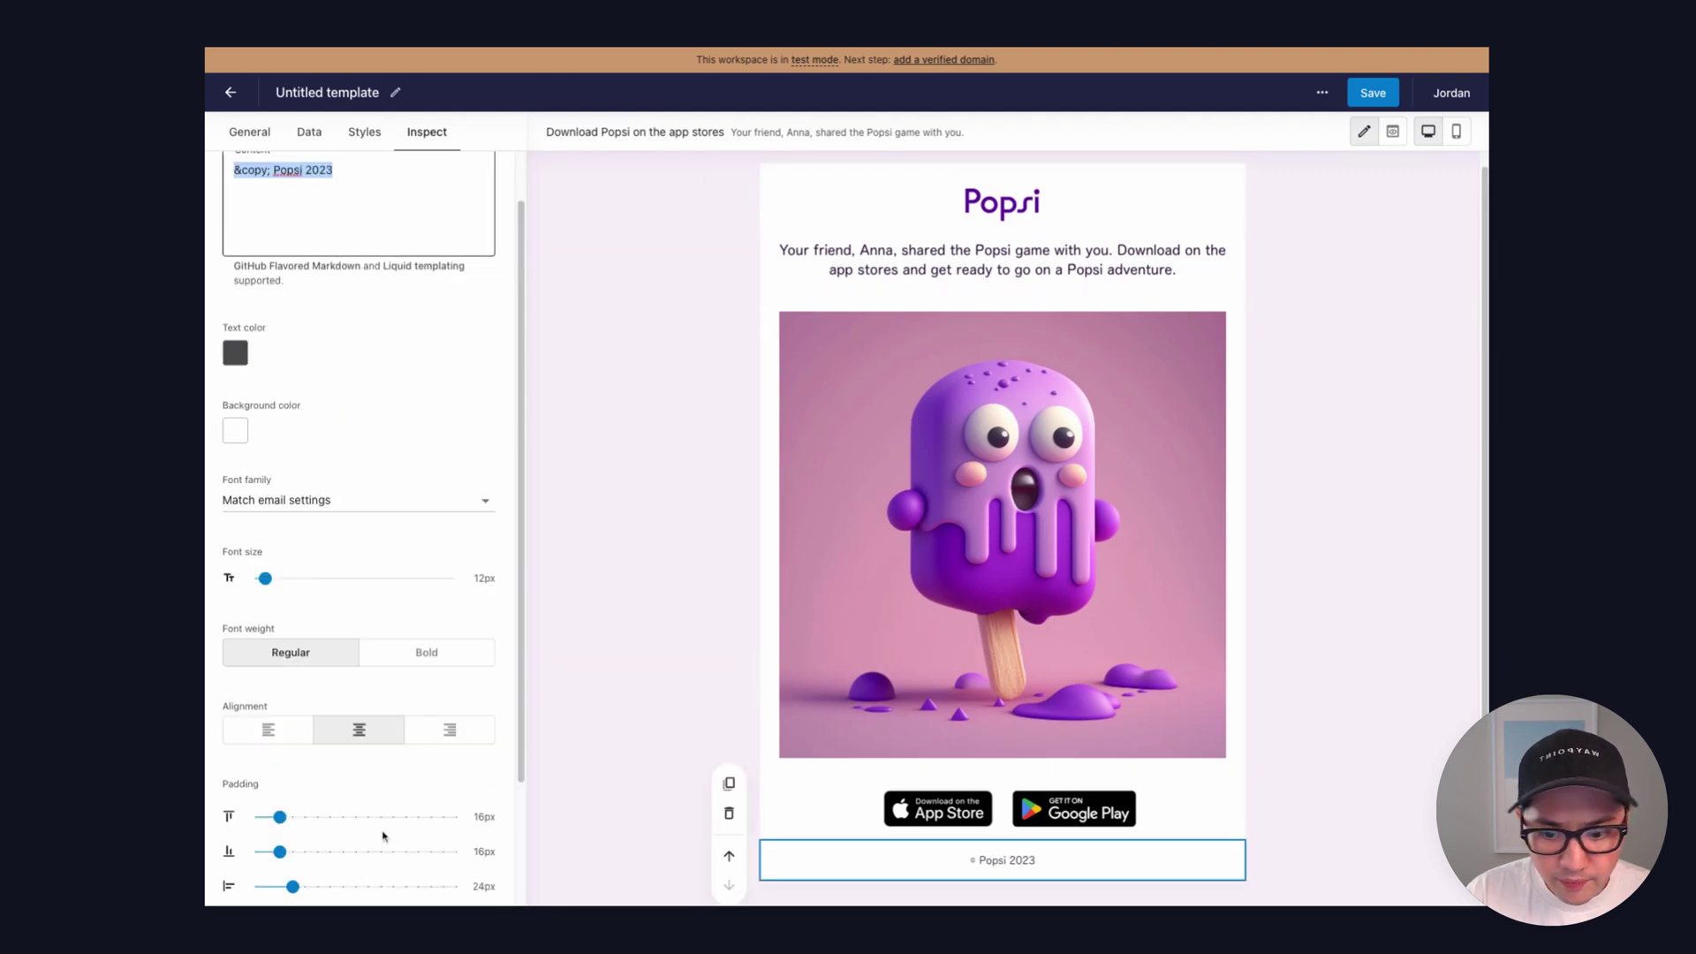
pyautogui.click(292, 851)
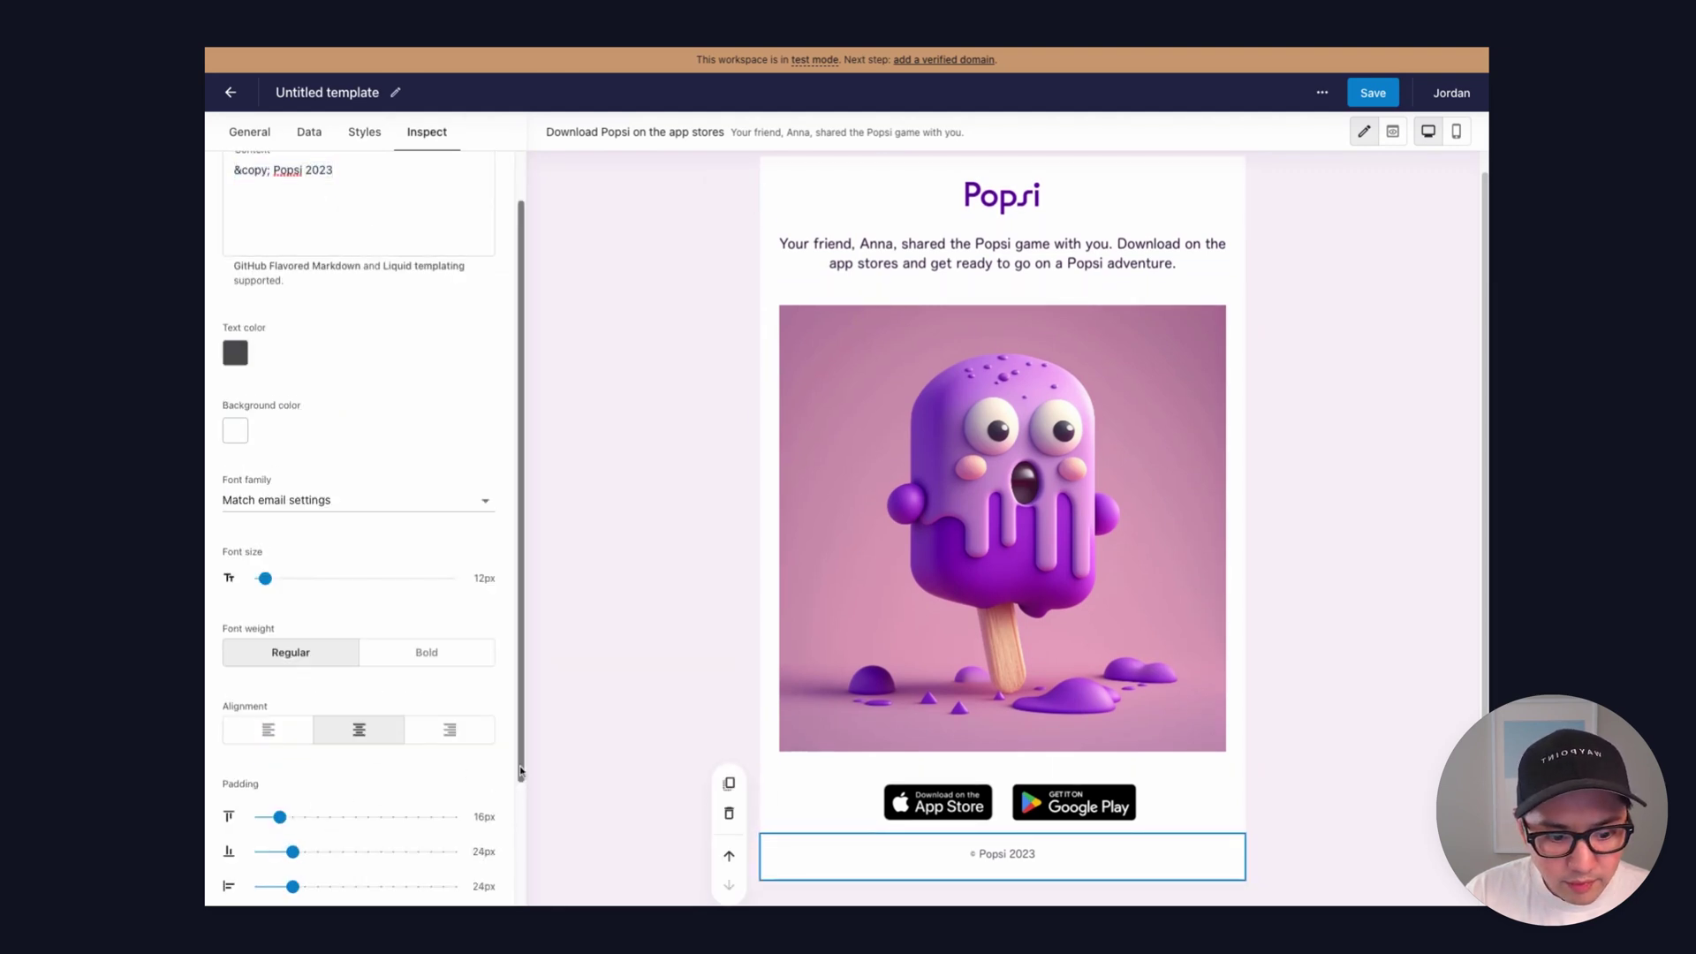
# Step: Remove the popsicle image's bottom padding and give it 16px top padding
pyautogui.click(833, 755)
pyautogui.moveTo(292, 695); pyautogui.dragTo(279, 660)
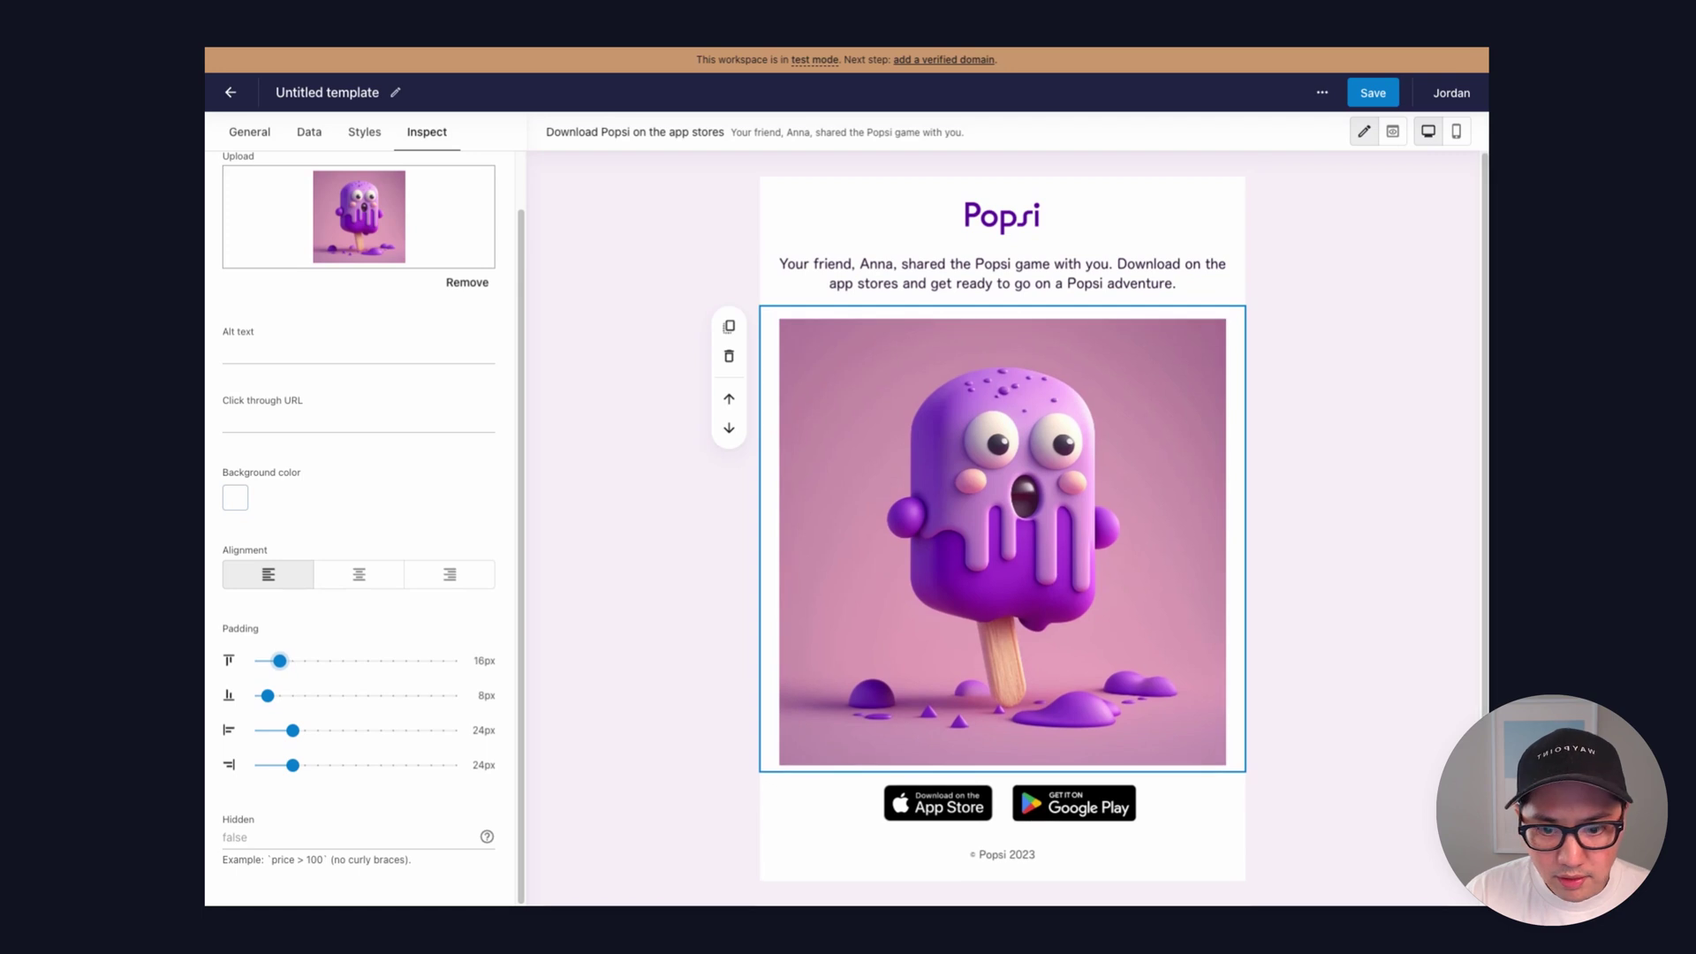
pyautogui.click(579, 465)
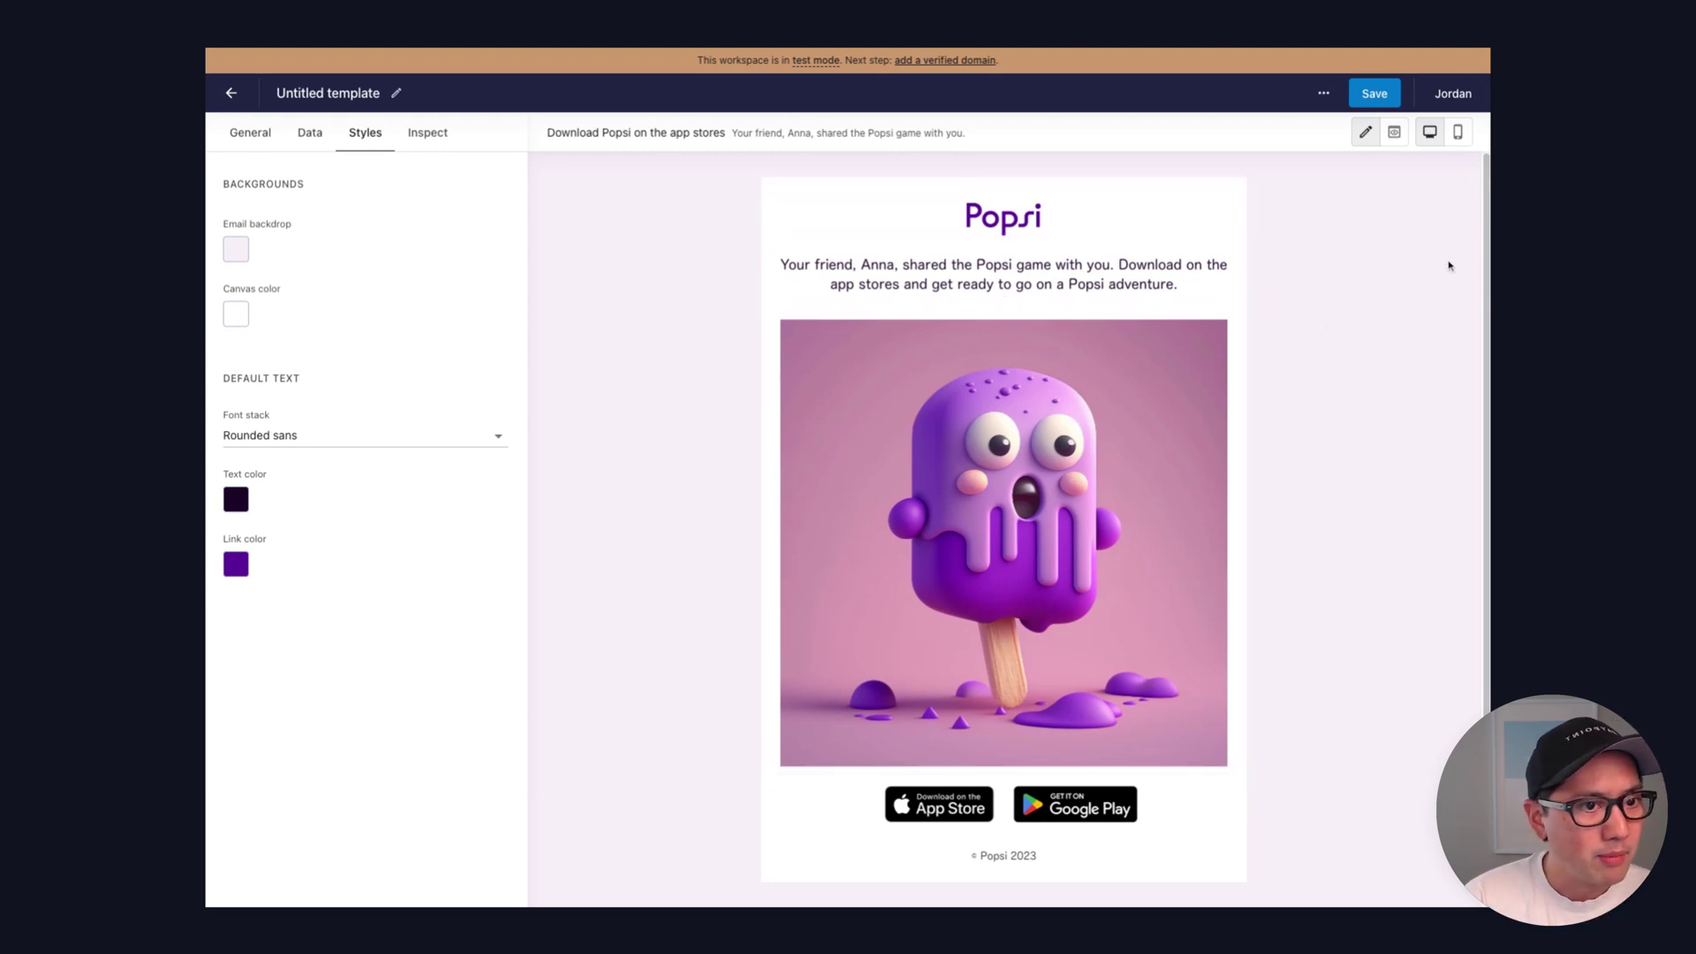
# Step: Preview the email at mobile width, return to desktop view, then open the test data
pyautogui.click(1438, 134)
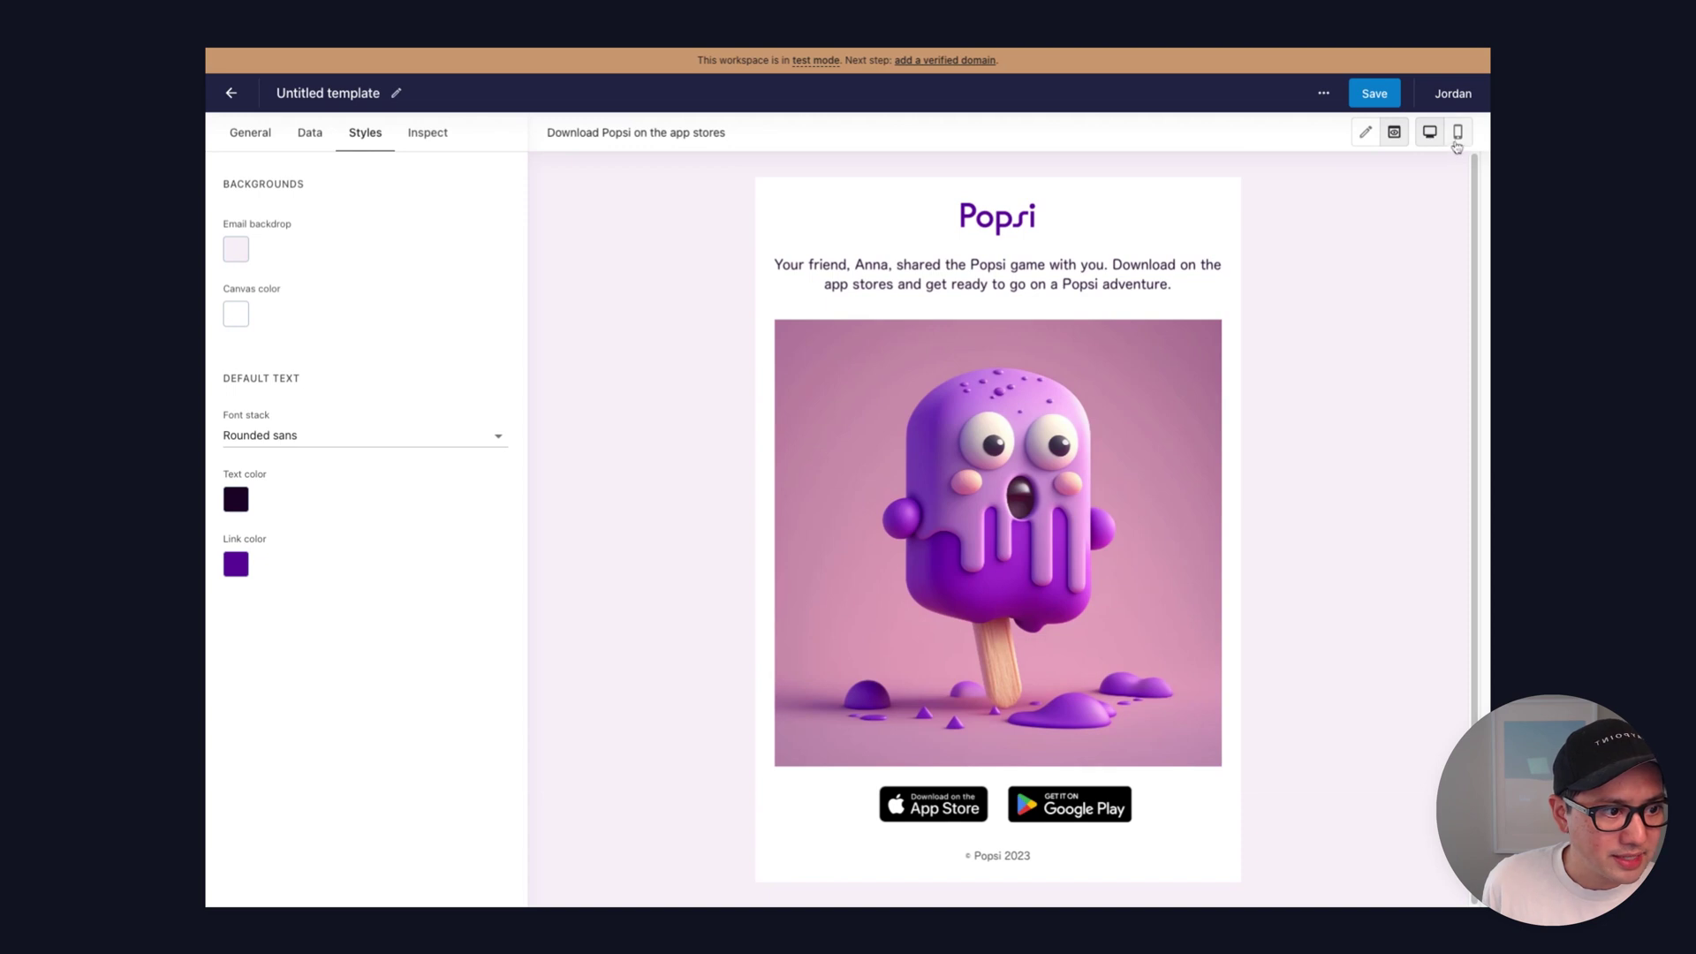
pyautogui.click(1457, 134)
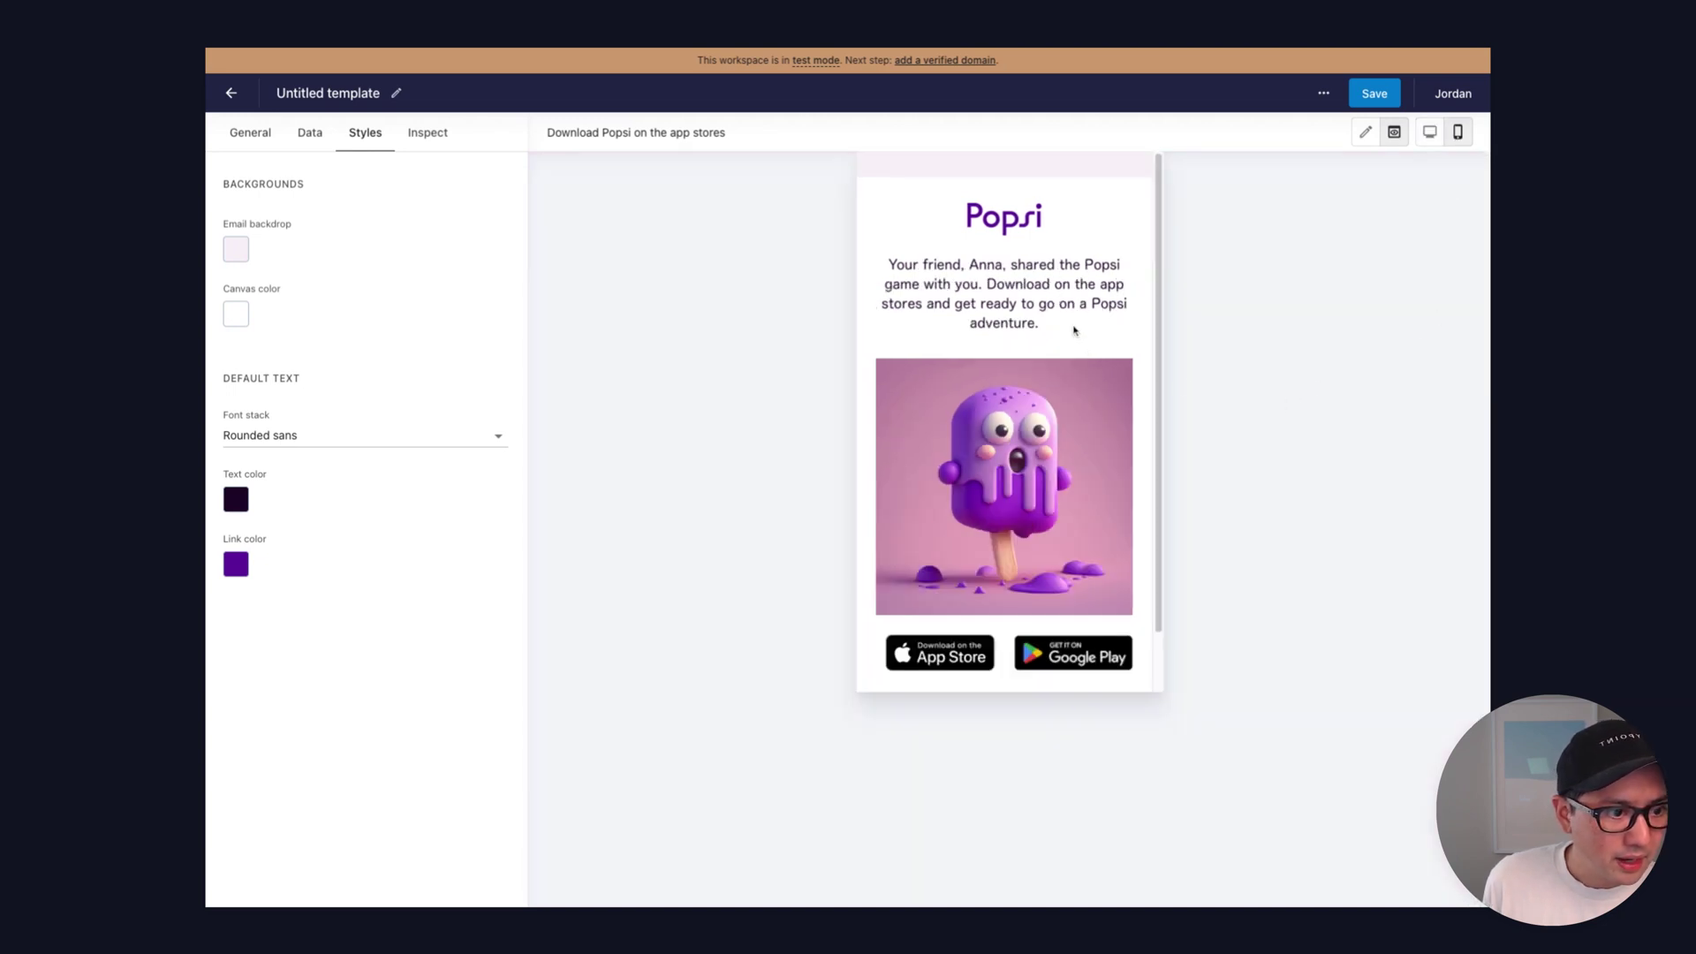
pyautogui.scroll(-2, 1071, 323)
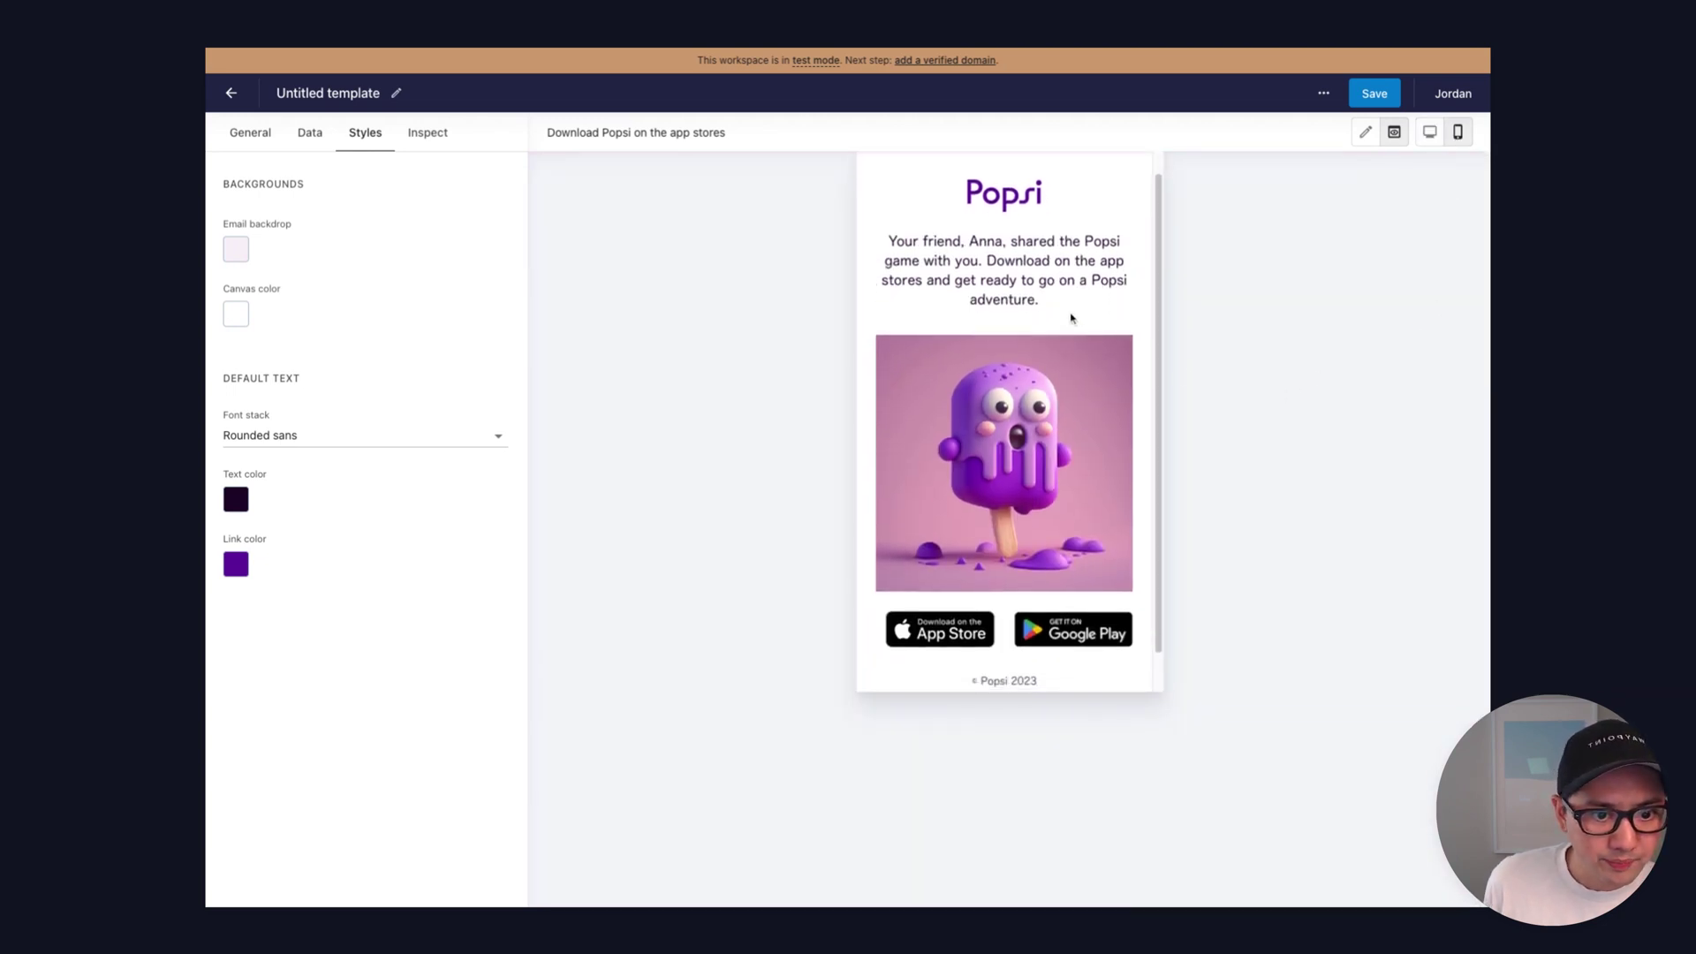
pyautogui.scroll(2, 1063, 223)
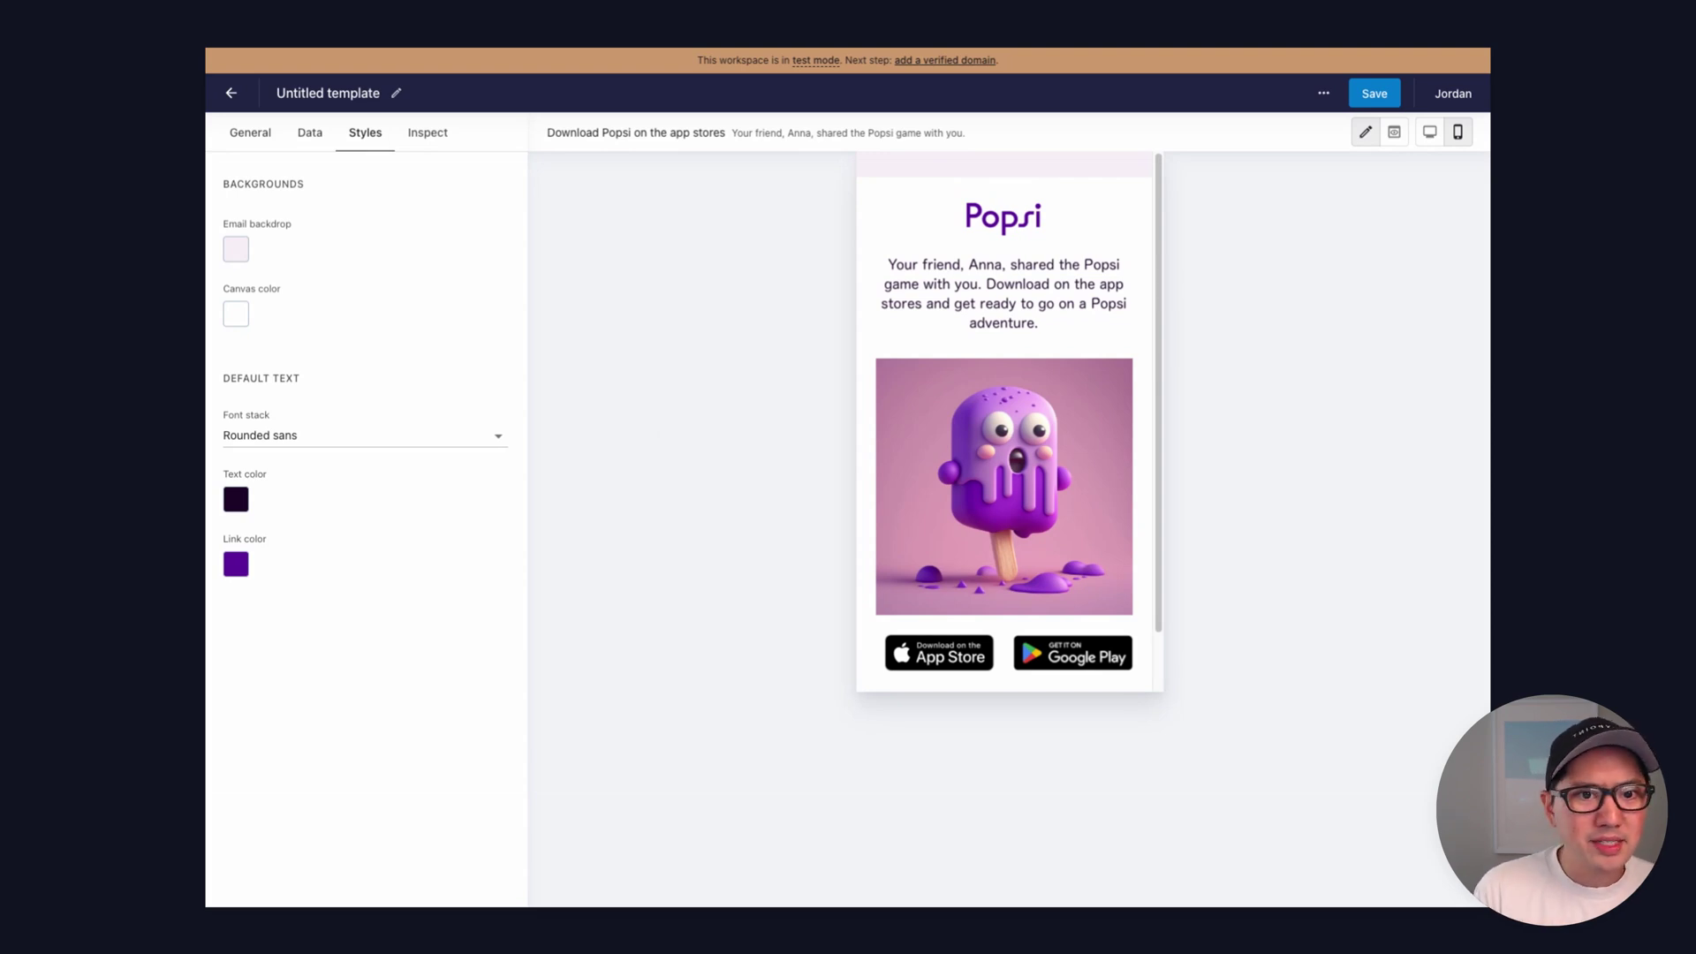
pyautogui.click(1428, 142)
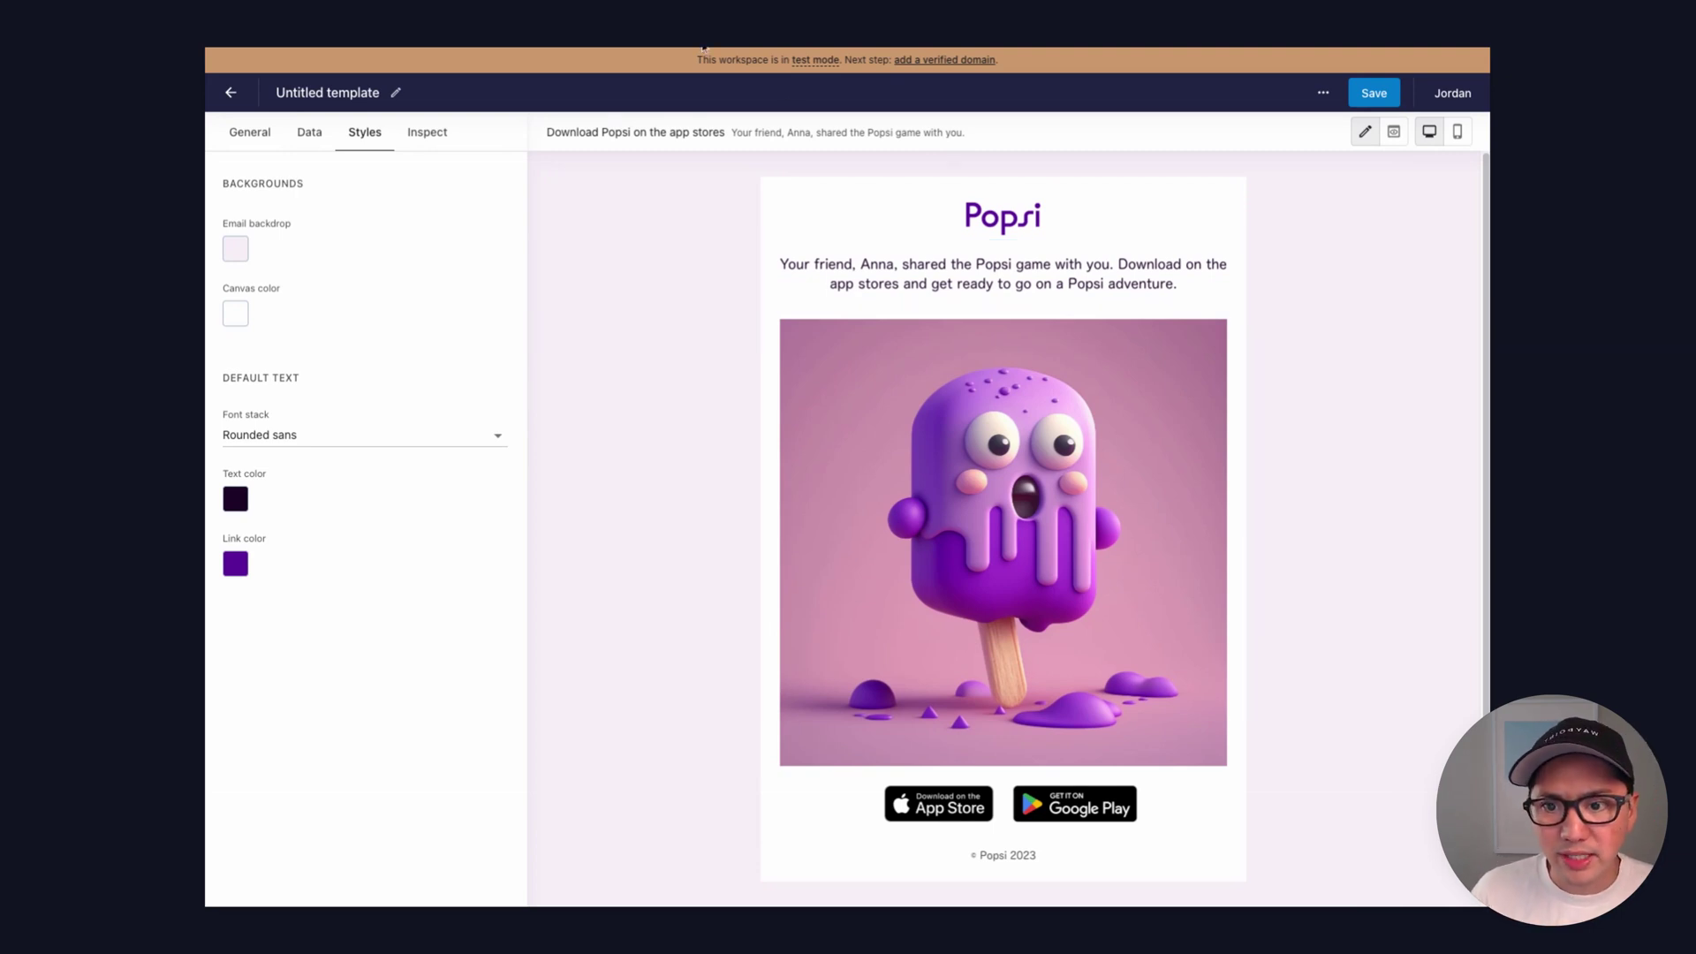
pyautogui.click(315, 143)
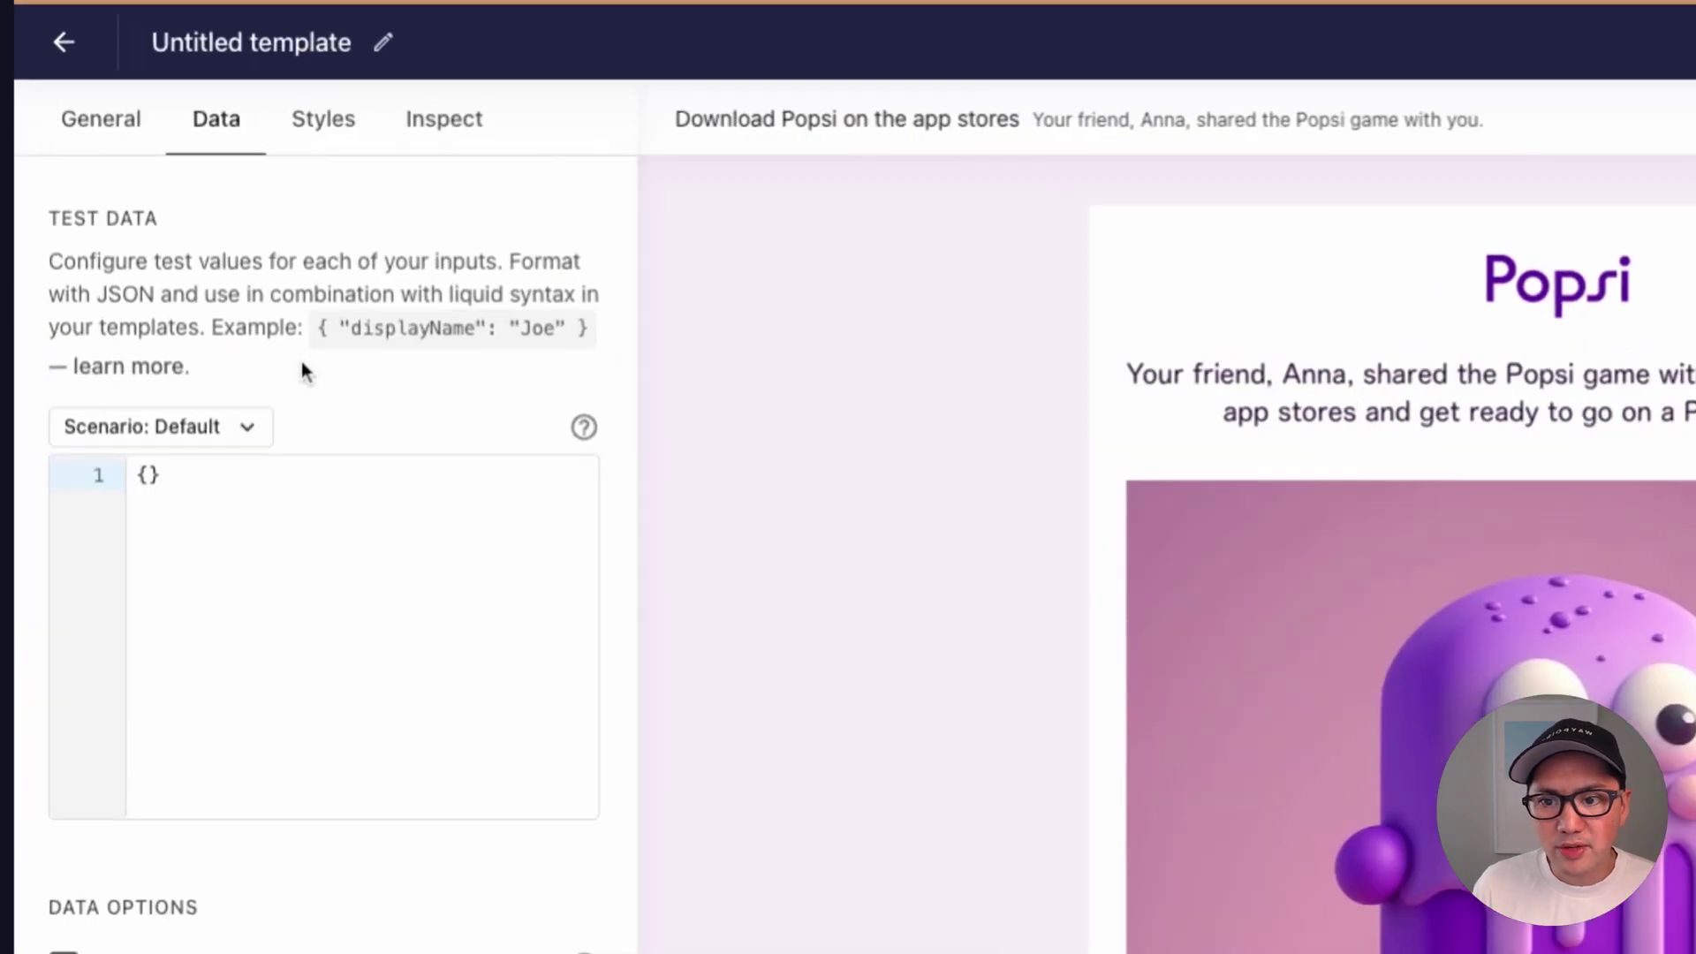
# Step: Replace the empty test data with a user object and give it a new test displayName
pyautogui.click(228, 575)
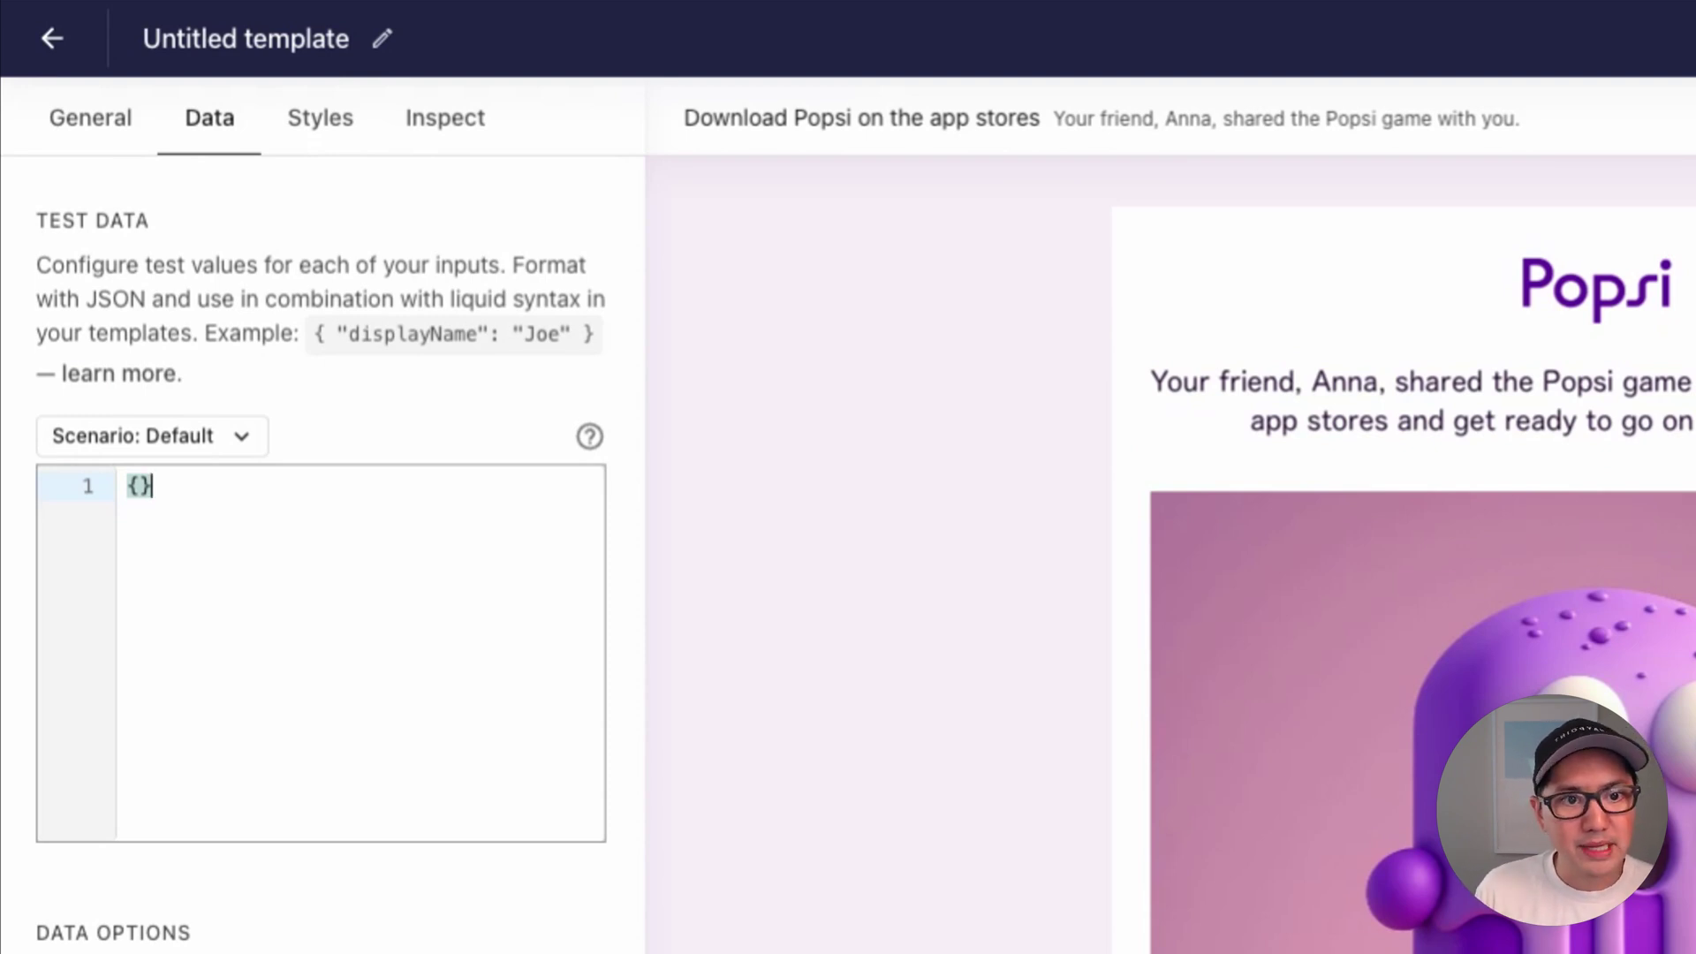
pyautogui.hotkey('ctrl', 'a')
pyautogui.write('{   "user": {     "displayName": "Anna"   } }')
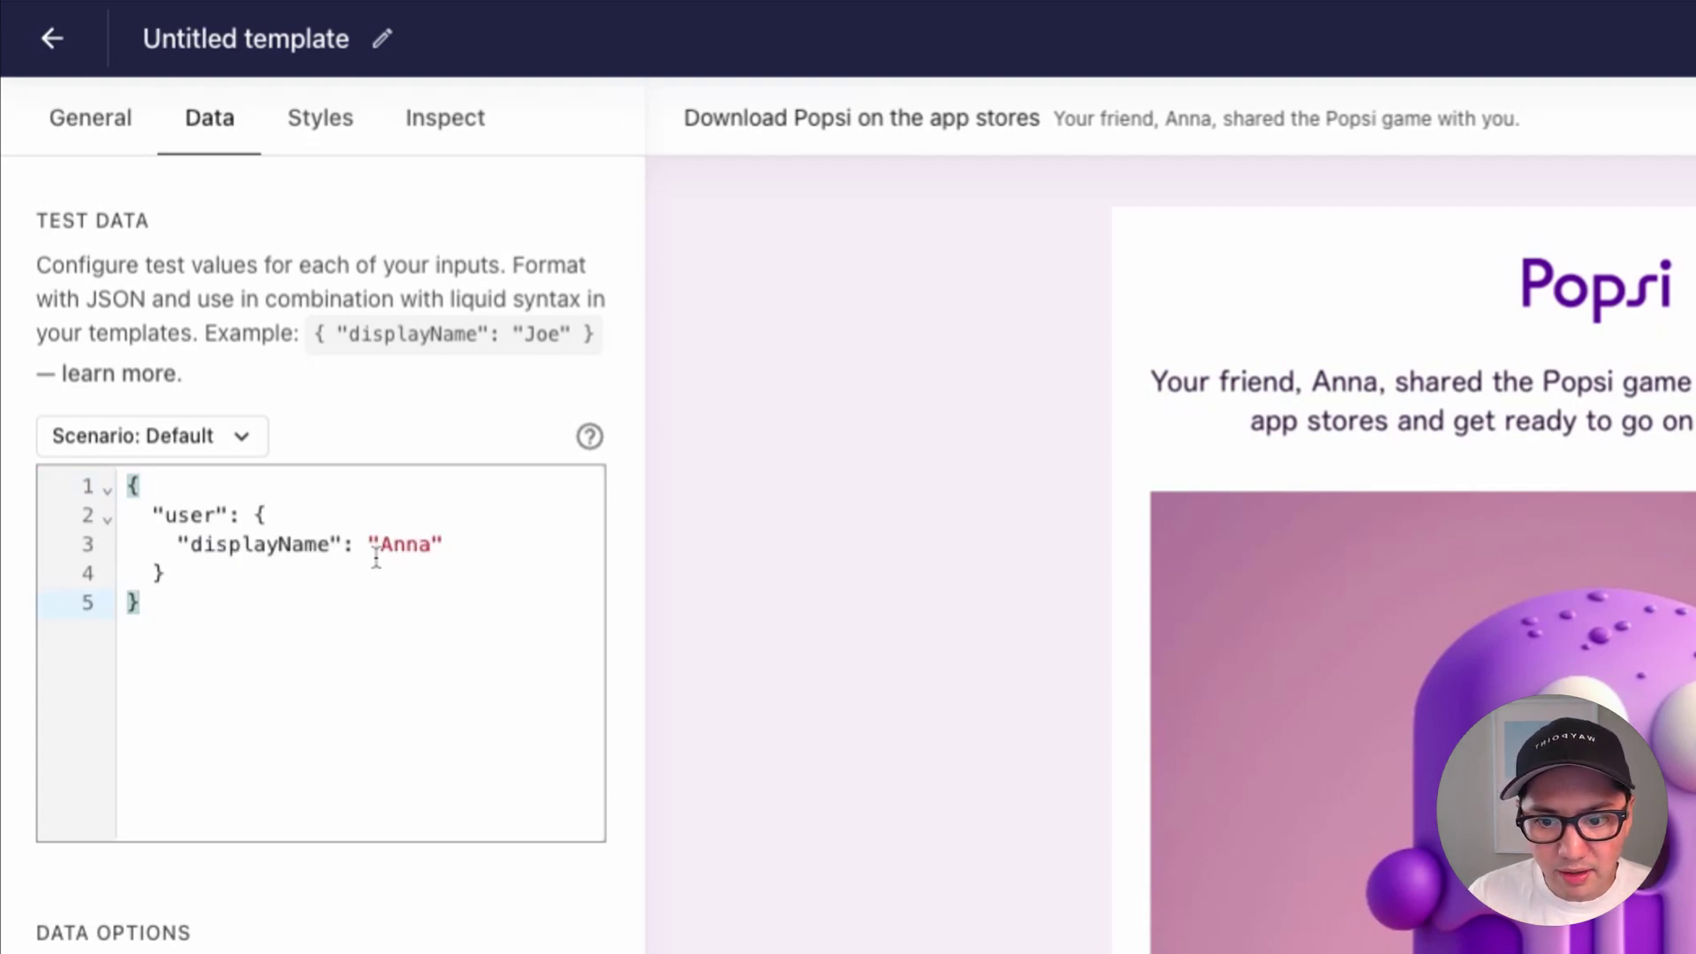
pyautogui.doubleClick(432, 546)
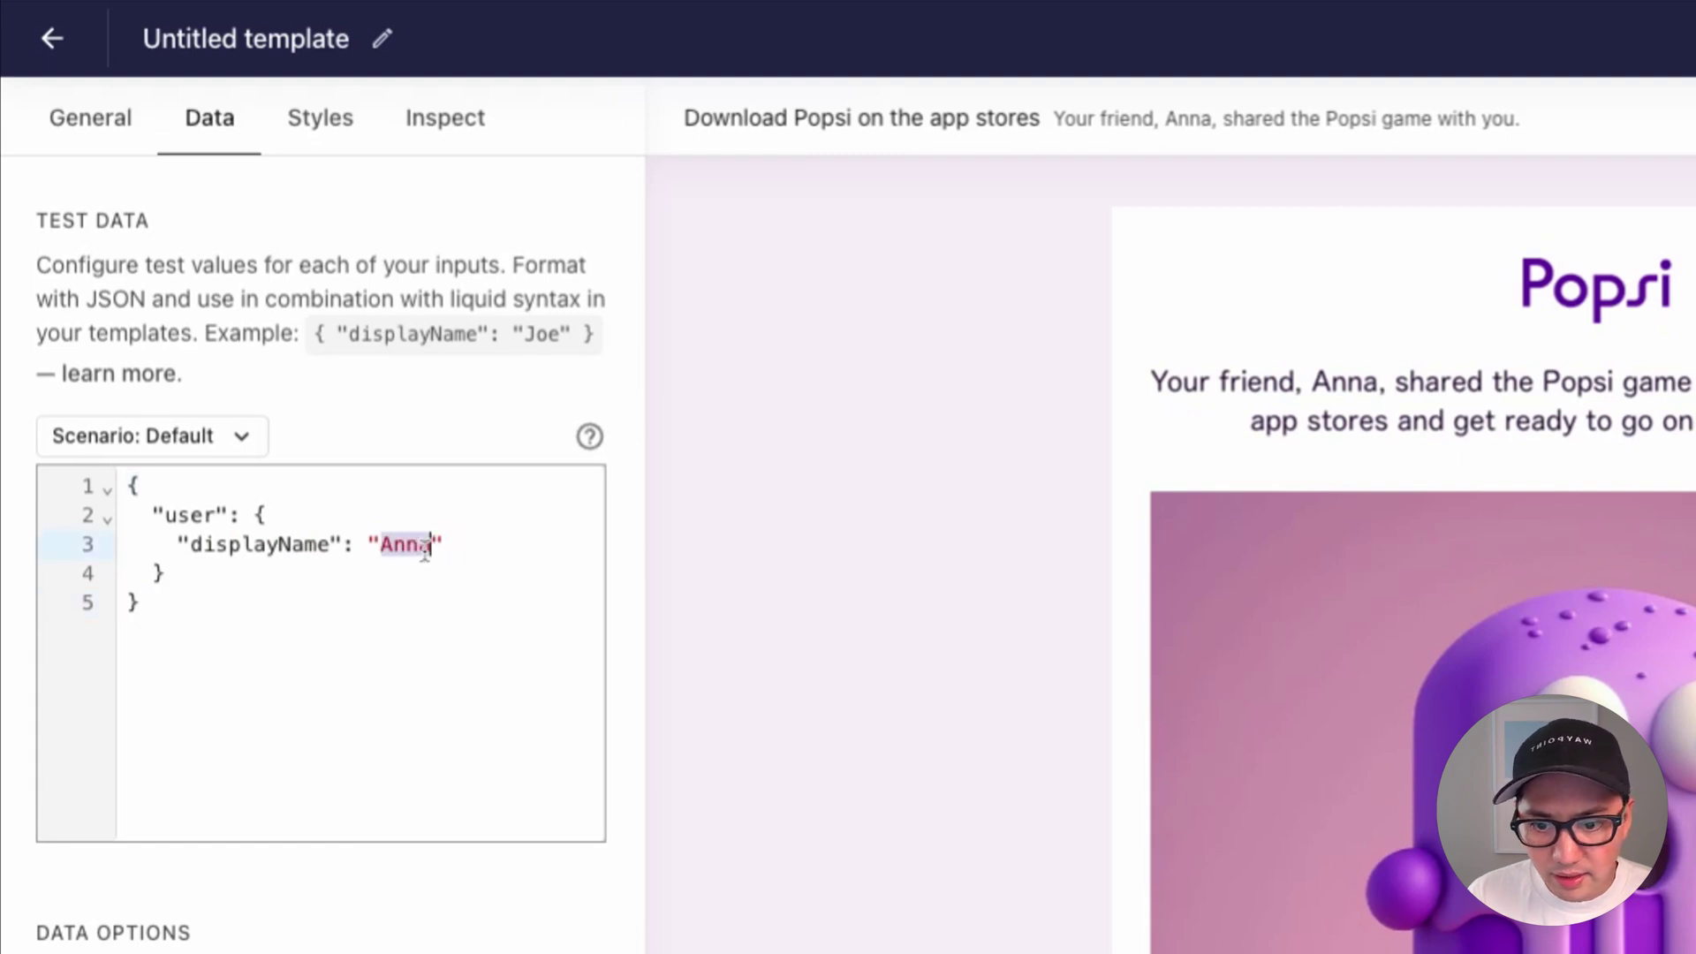
pyautogui.write('Jordan')
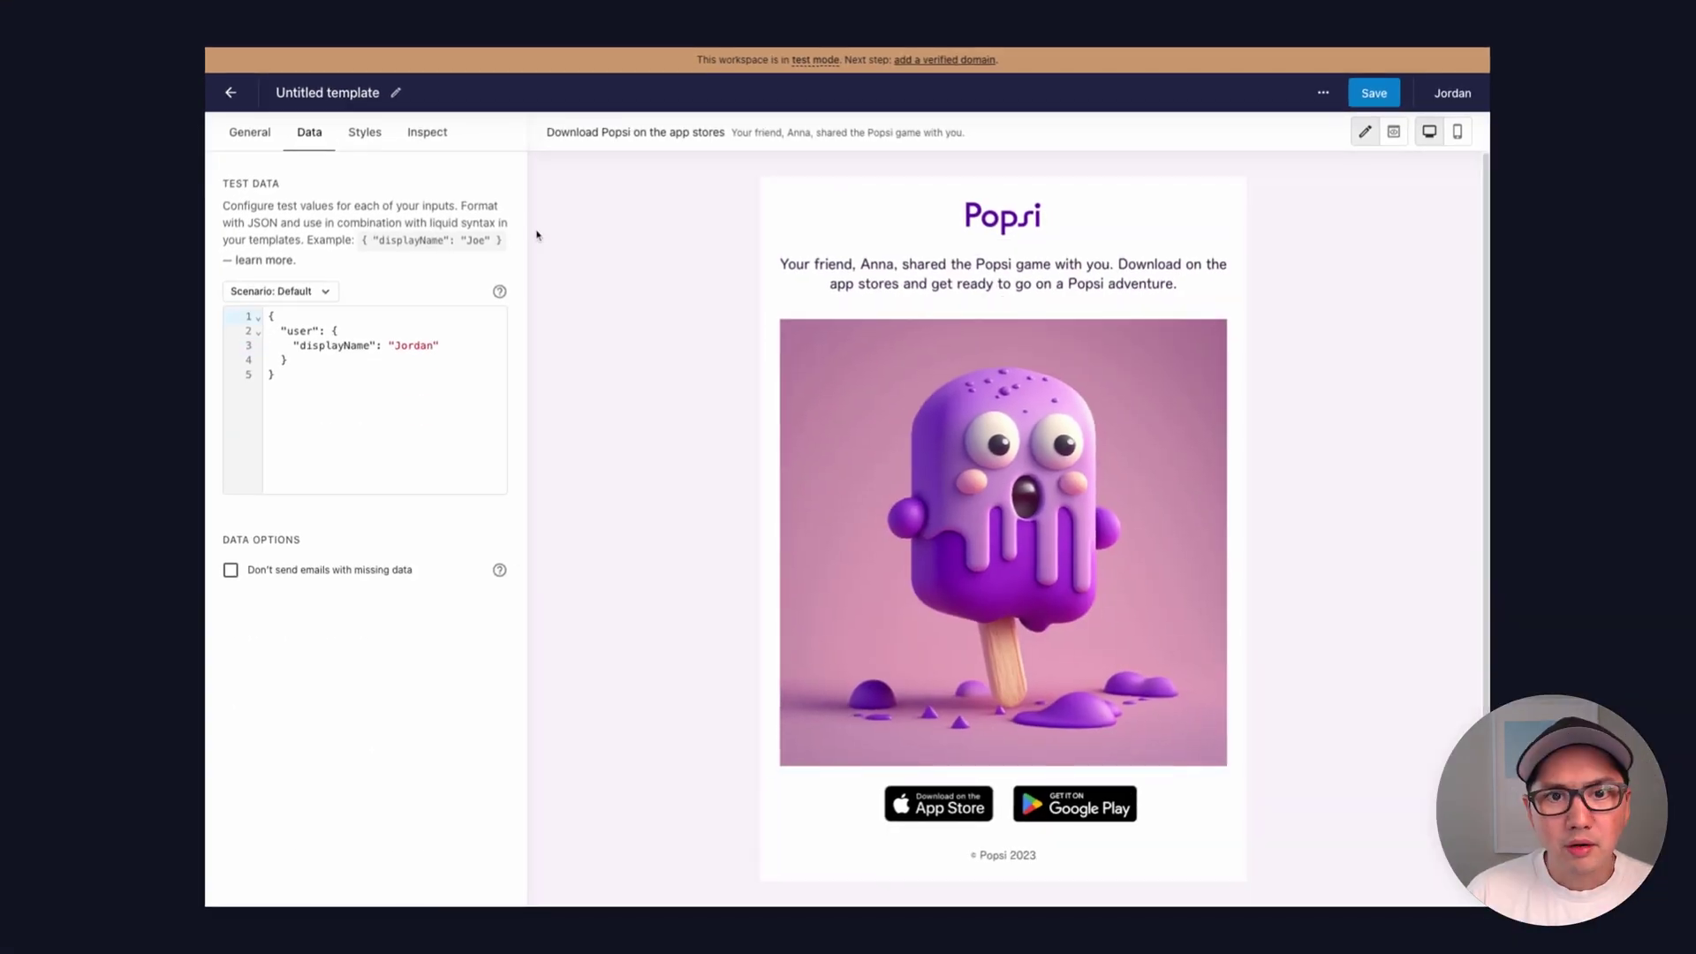
pyautogui.click(864, 284)
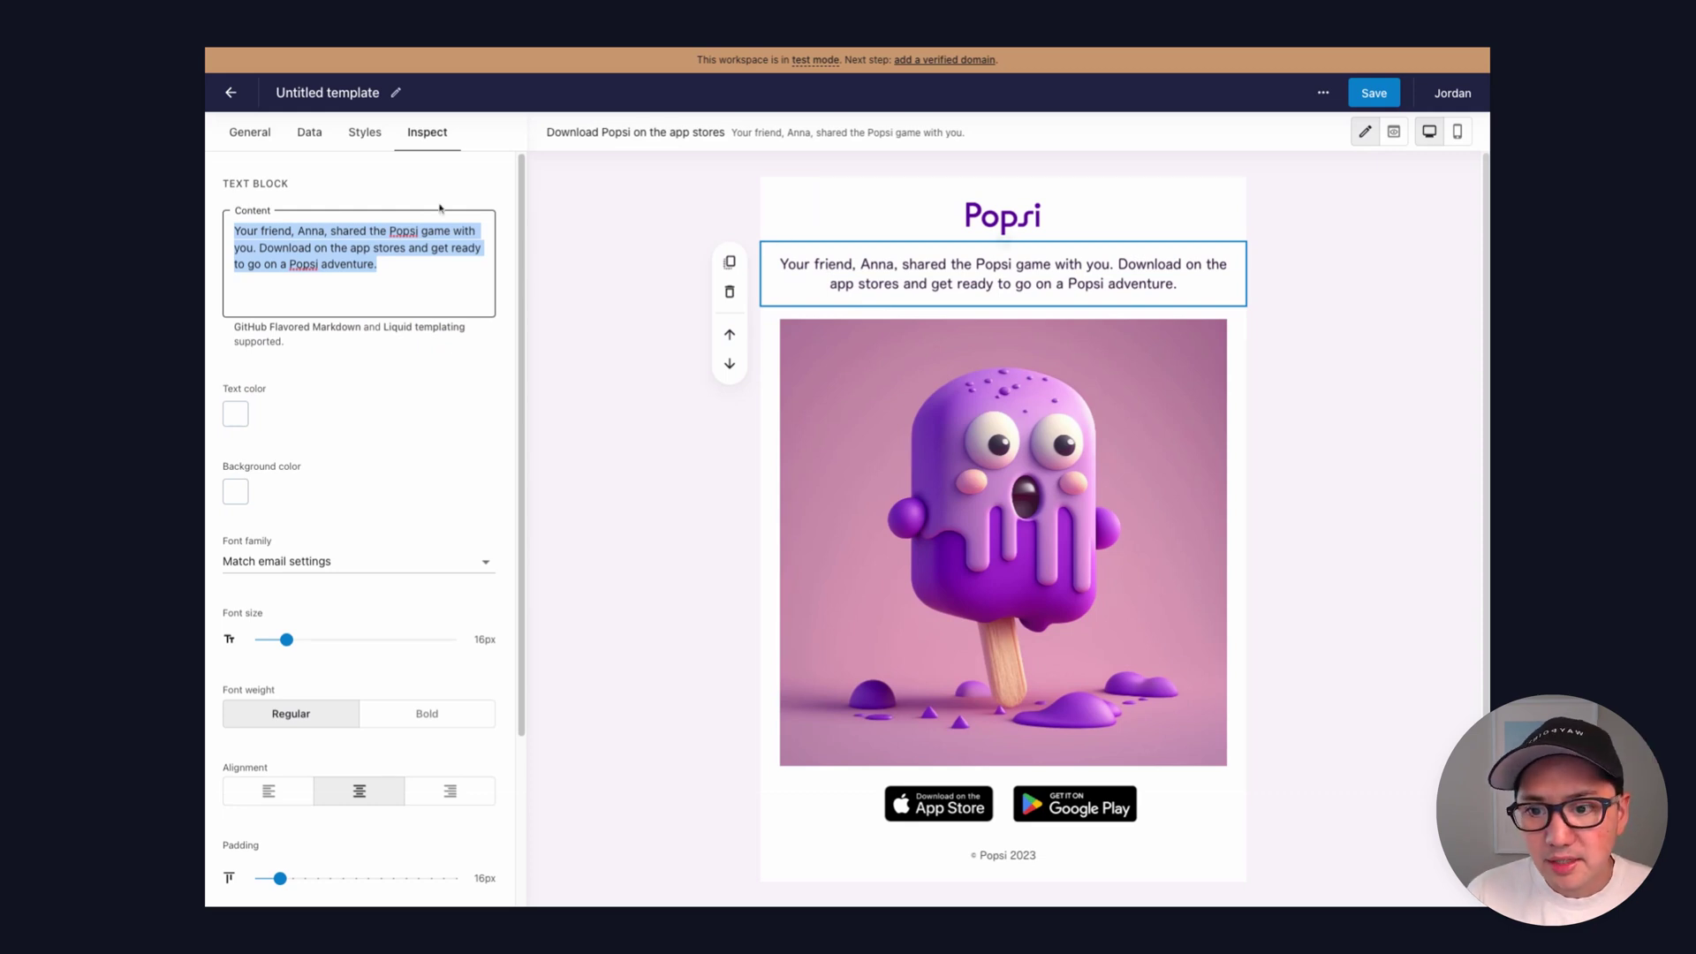
# Step: Swap the paragraph's hard-coded friend name for the {{user.displayName}} placeholder
pyautogui.doubleClick(309, 231)
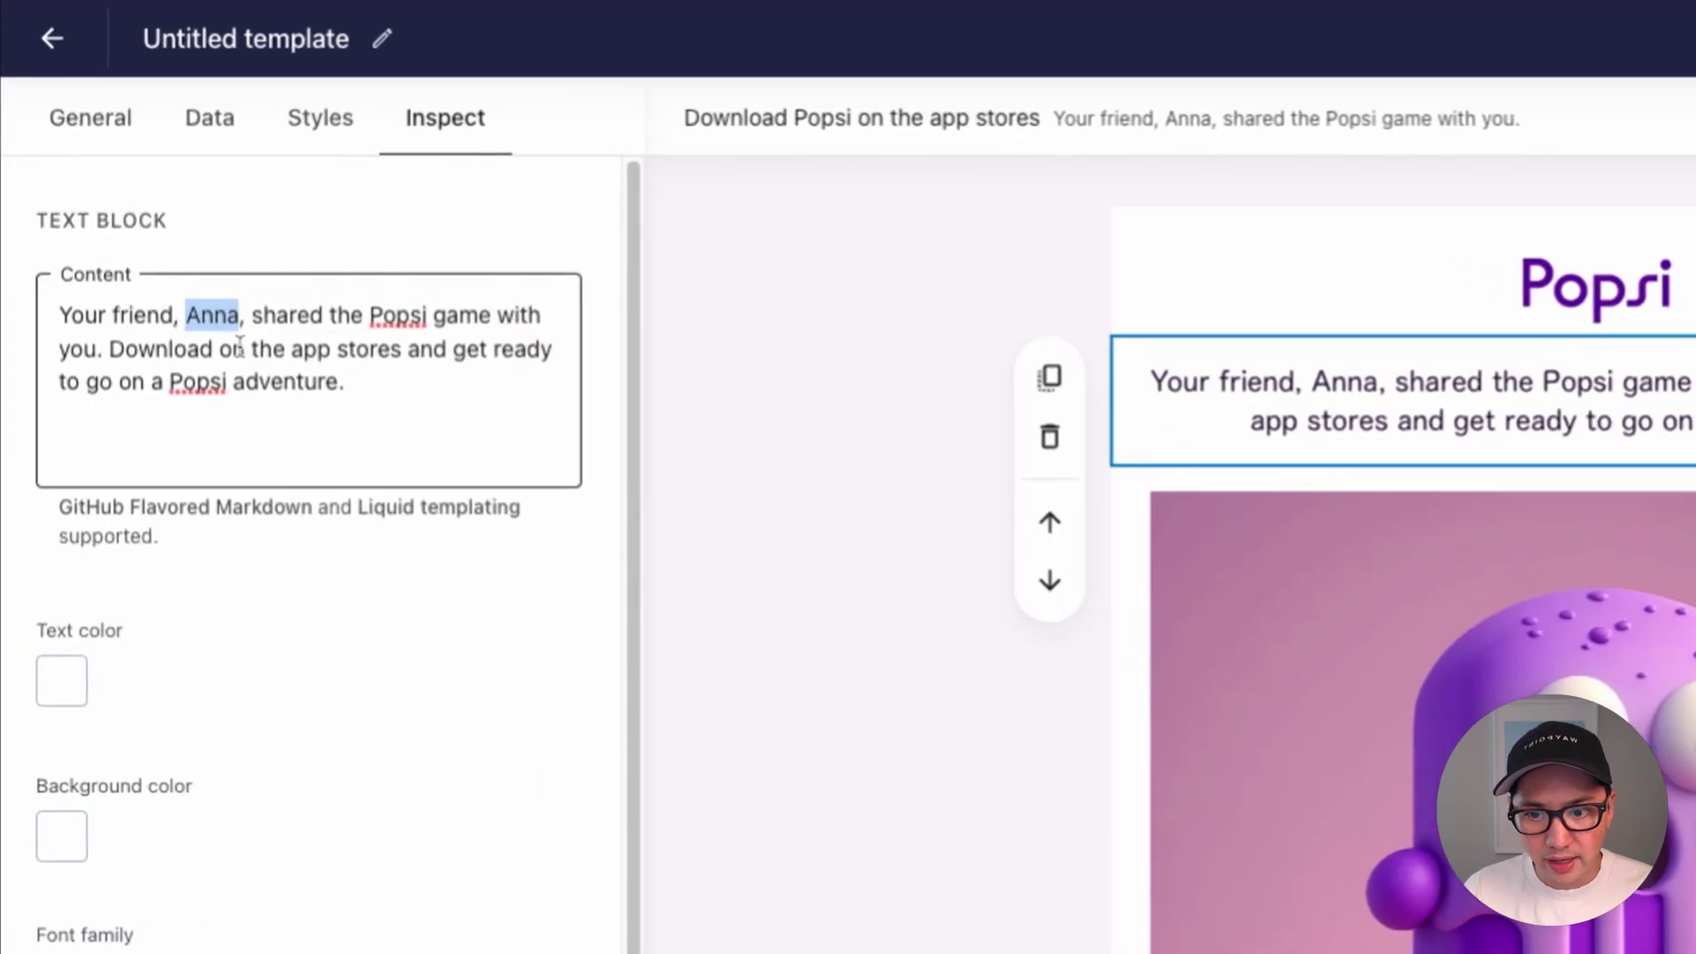
pyautogui.press('BackSpace')
pyautogui.press('BackSpace')
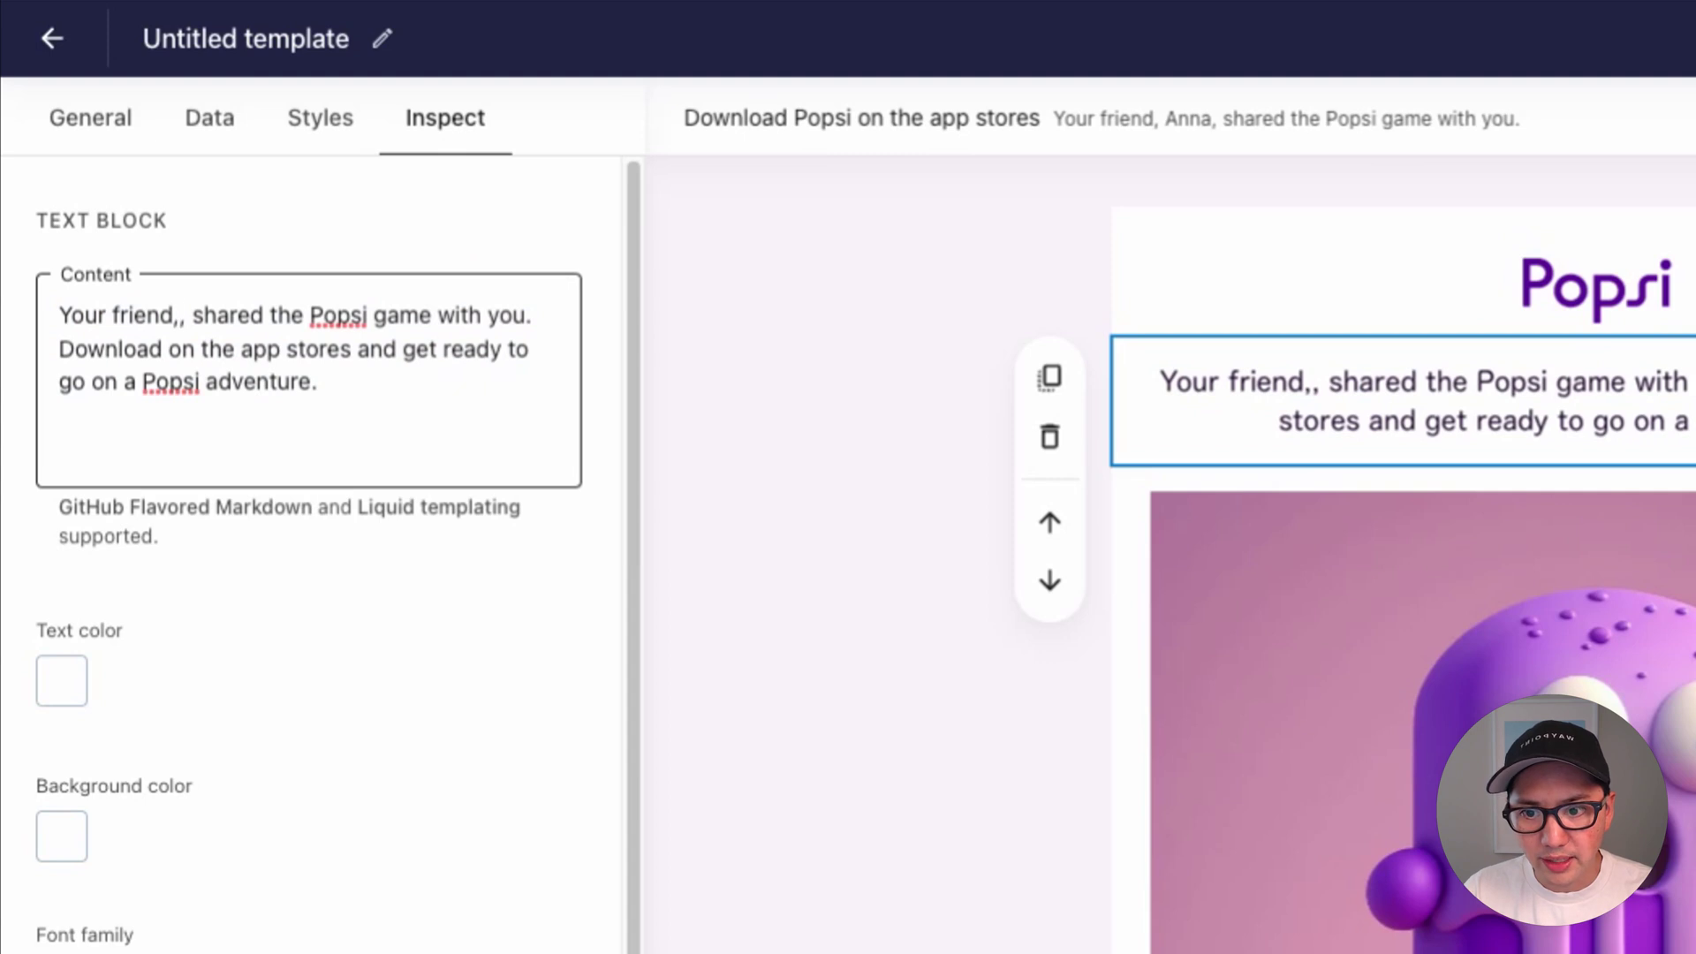
pyautogui.write('{{')
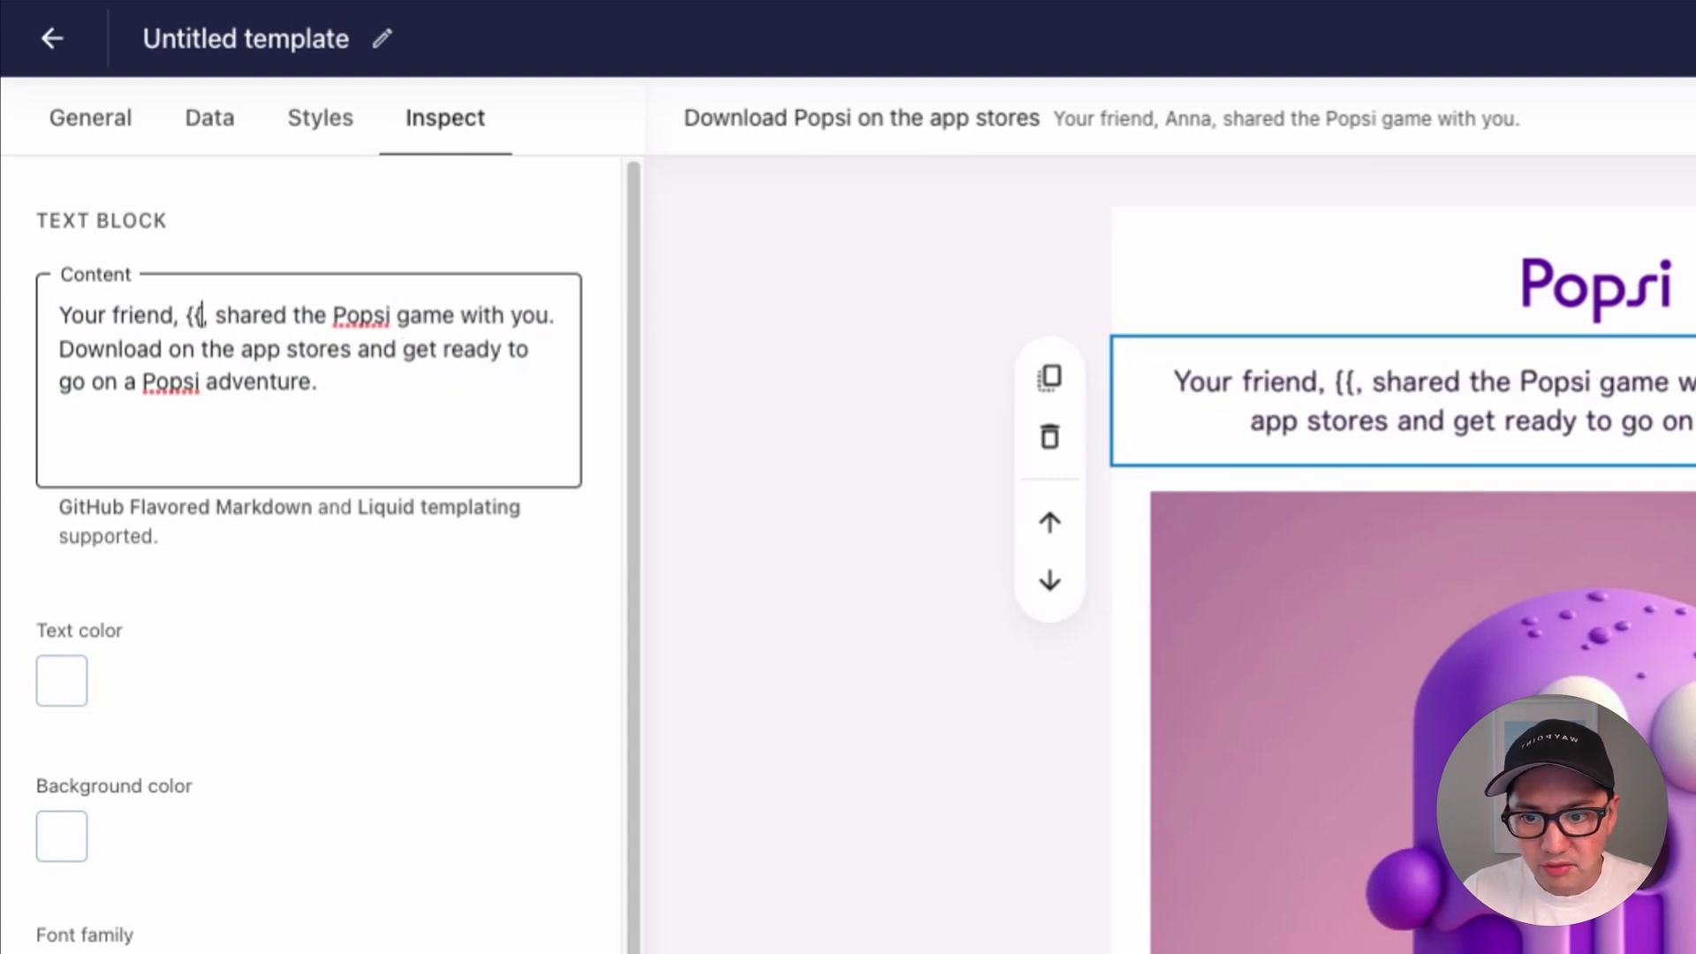
pyautogui.write('user.display')
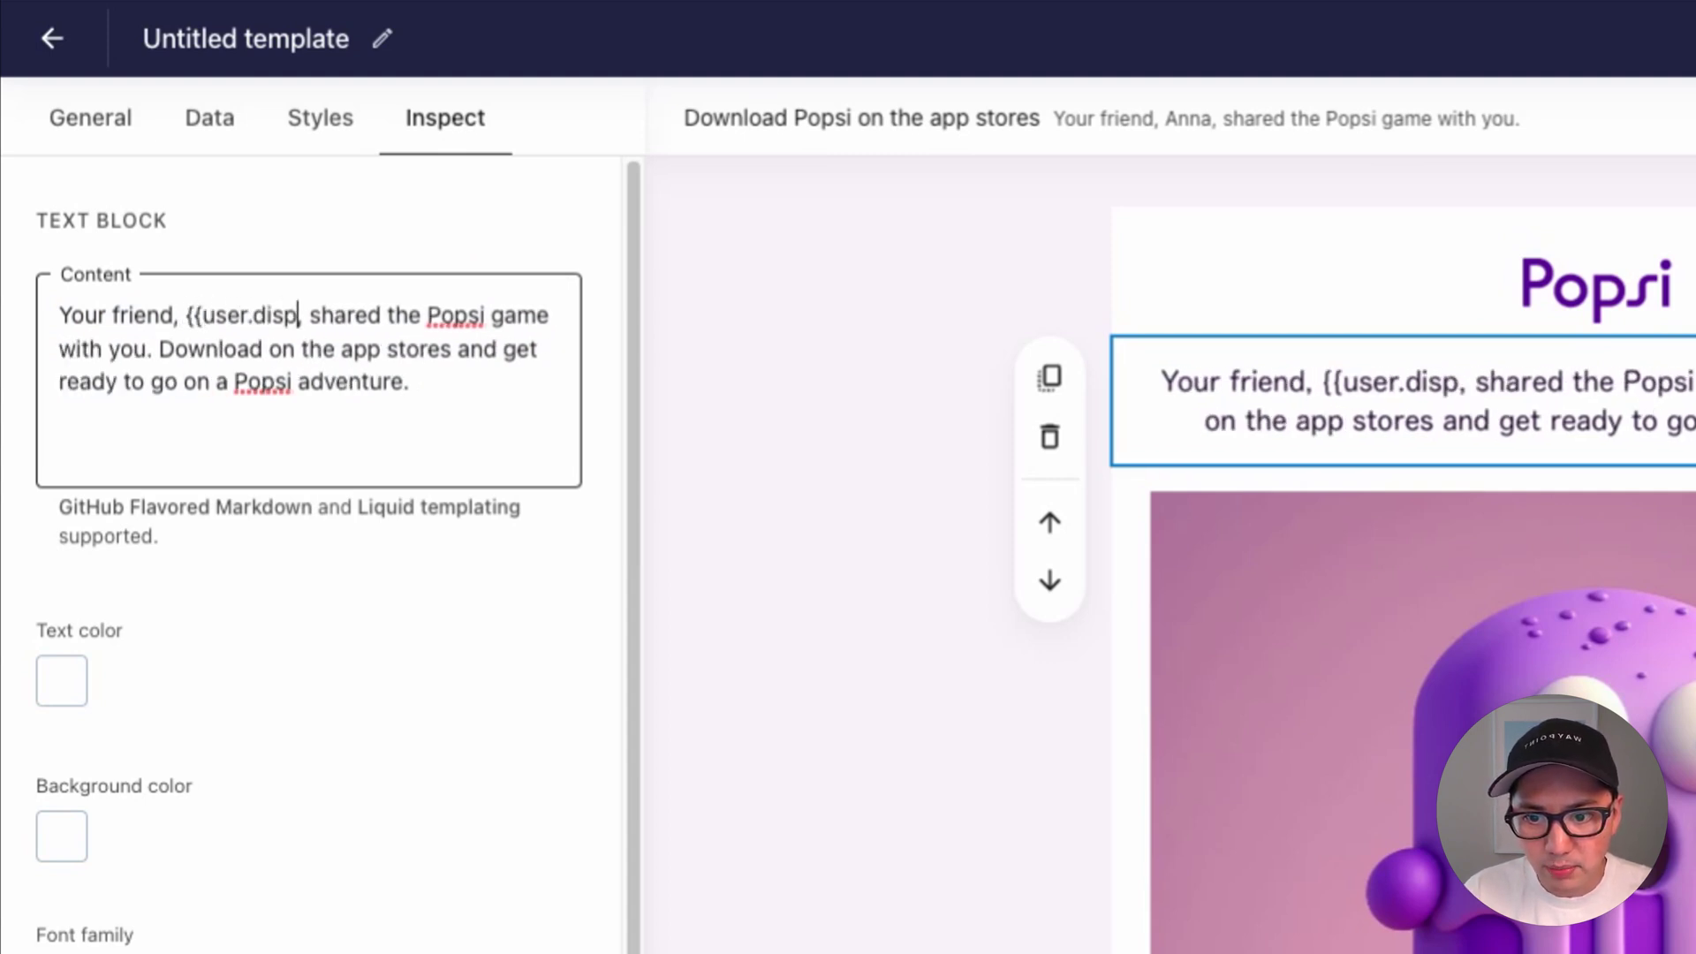
pyautogui.write('Name}')
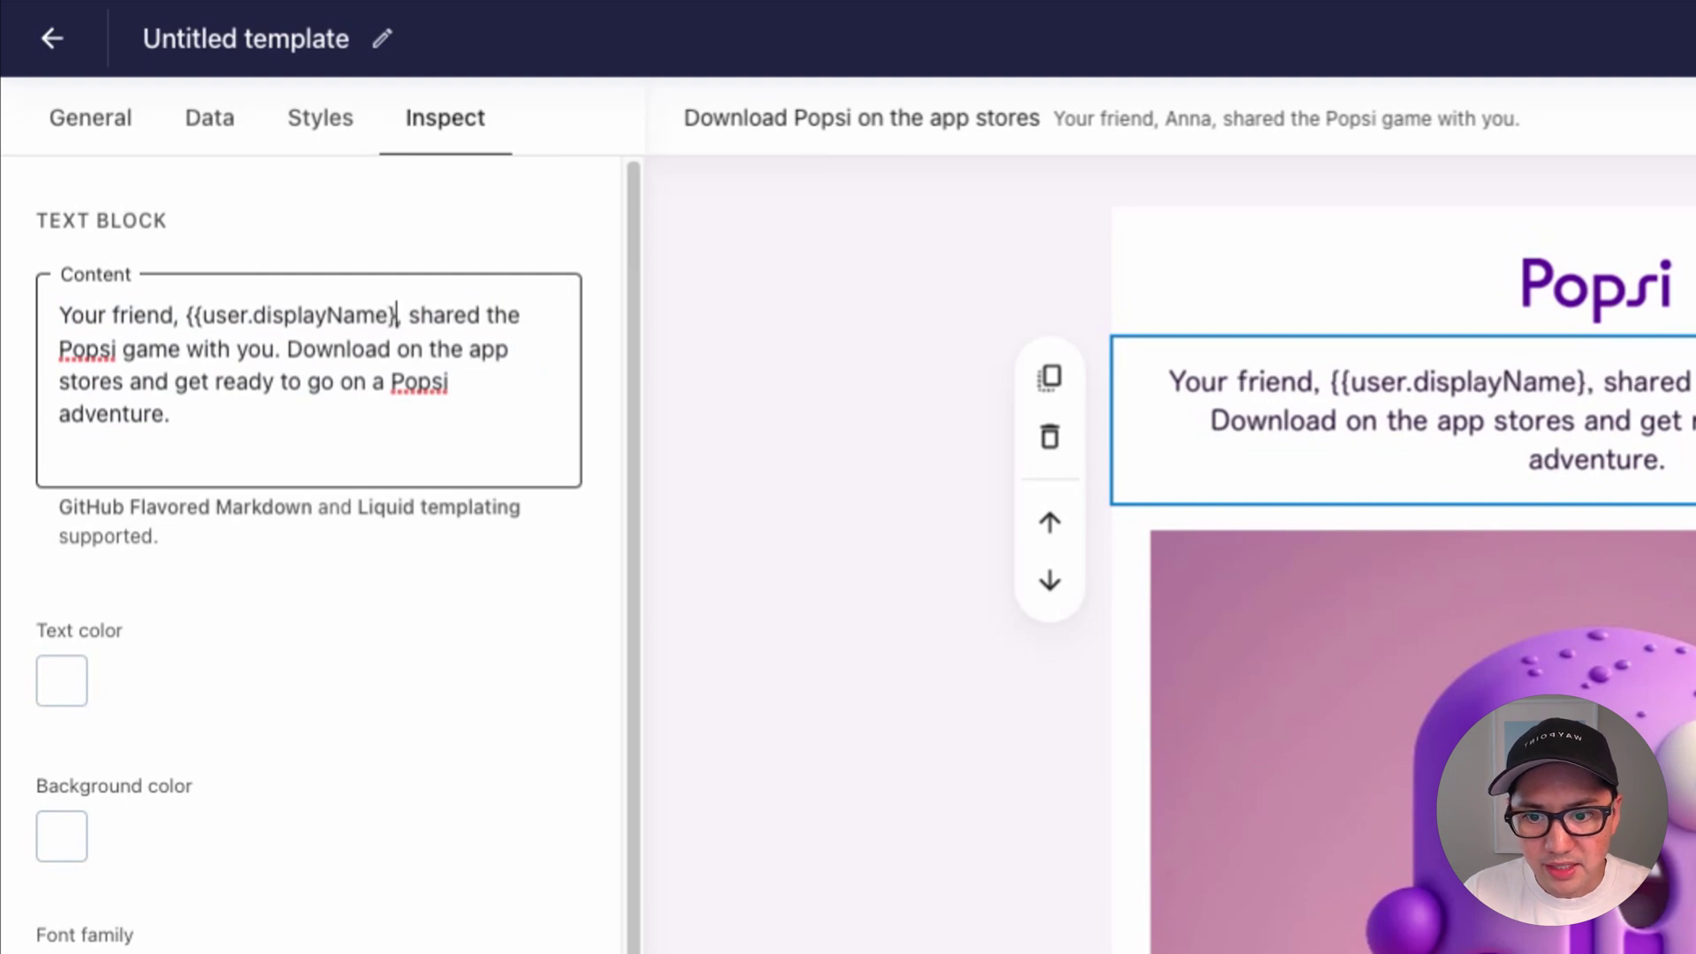
pyautogui.write('}')
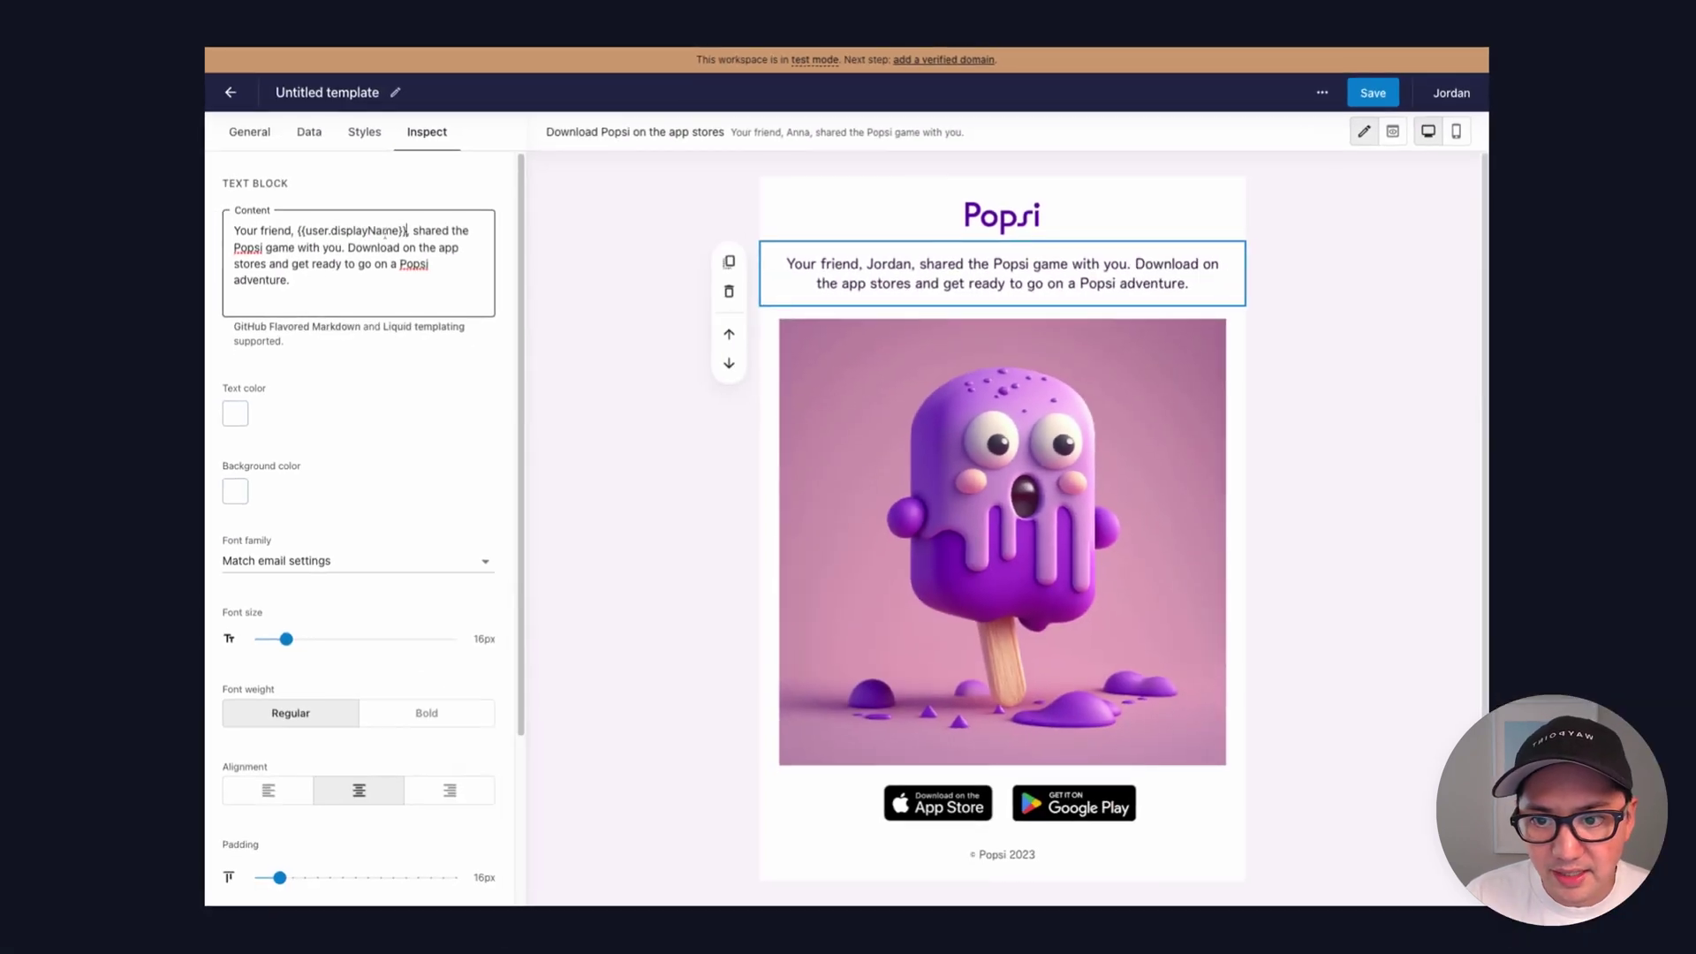
pyautogui.hotkey('shift', 'Left')
pyautogui.hotkey('shift', 'Left')
pyautogui.hotkey('shift', 'Left')
pyautogui.hotkey('shift', 'Left')
pyautogui.hotkey('shift', 'Left')
pyautogui.hotkey('shift', 'Left')
pyautogui.hotkey('shift', 'Left')
pyautogui.hotkey('shift', 'Left')
pyautogui.hotkey('shift', 'Left')
pyautogui.hotkey('shift', 'Left')
pyautogui.hotkey('shift', 'Left')
pyautogui.hotkey('shift', 'Left')
pyautogui.hotkey('shift', 'Left')
pyautogui.hotkey('shift', 'Left')
pyautogui.hotkey('shift', 'Left')
pyautogui.hotkey('shift', 'Left')
pyautogui.hotkey('shift', 'Left')
pyautogui.hotkey('shift', 'Left')
pyautogui.hotkey('shift', 'Left')
pyautogui.hotkey('shift', 'Left')
pyautogui.hotkey('ctrl', 'c')
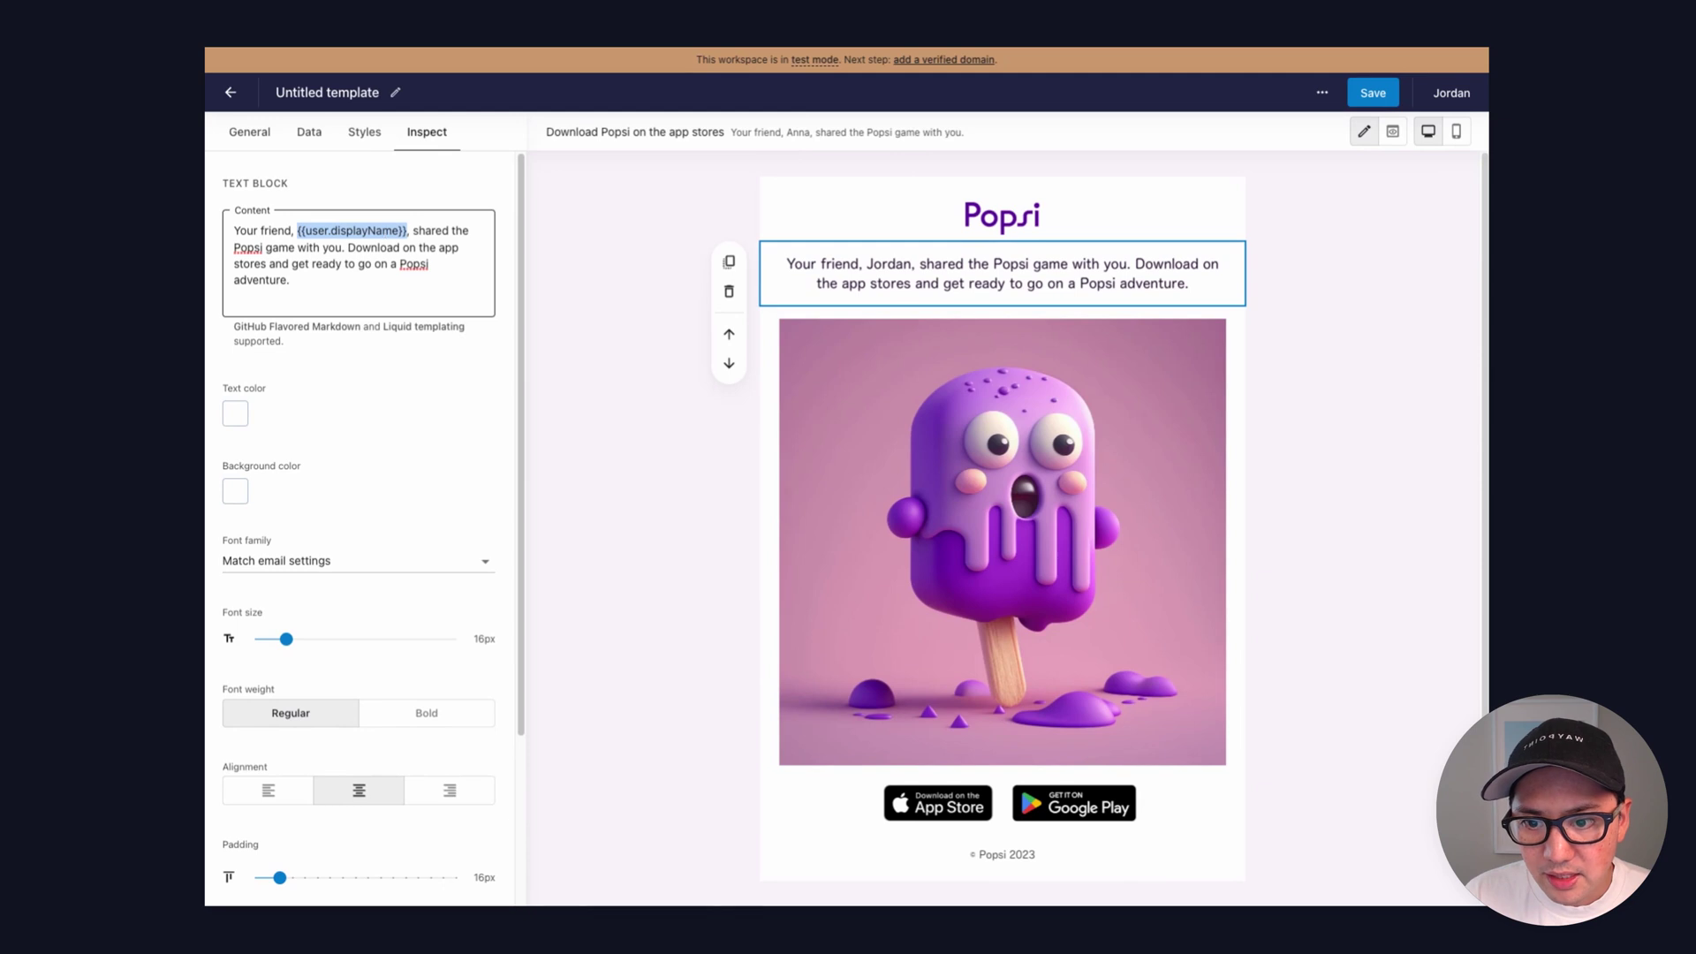
pyautogui.click(612, 201)
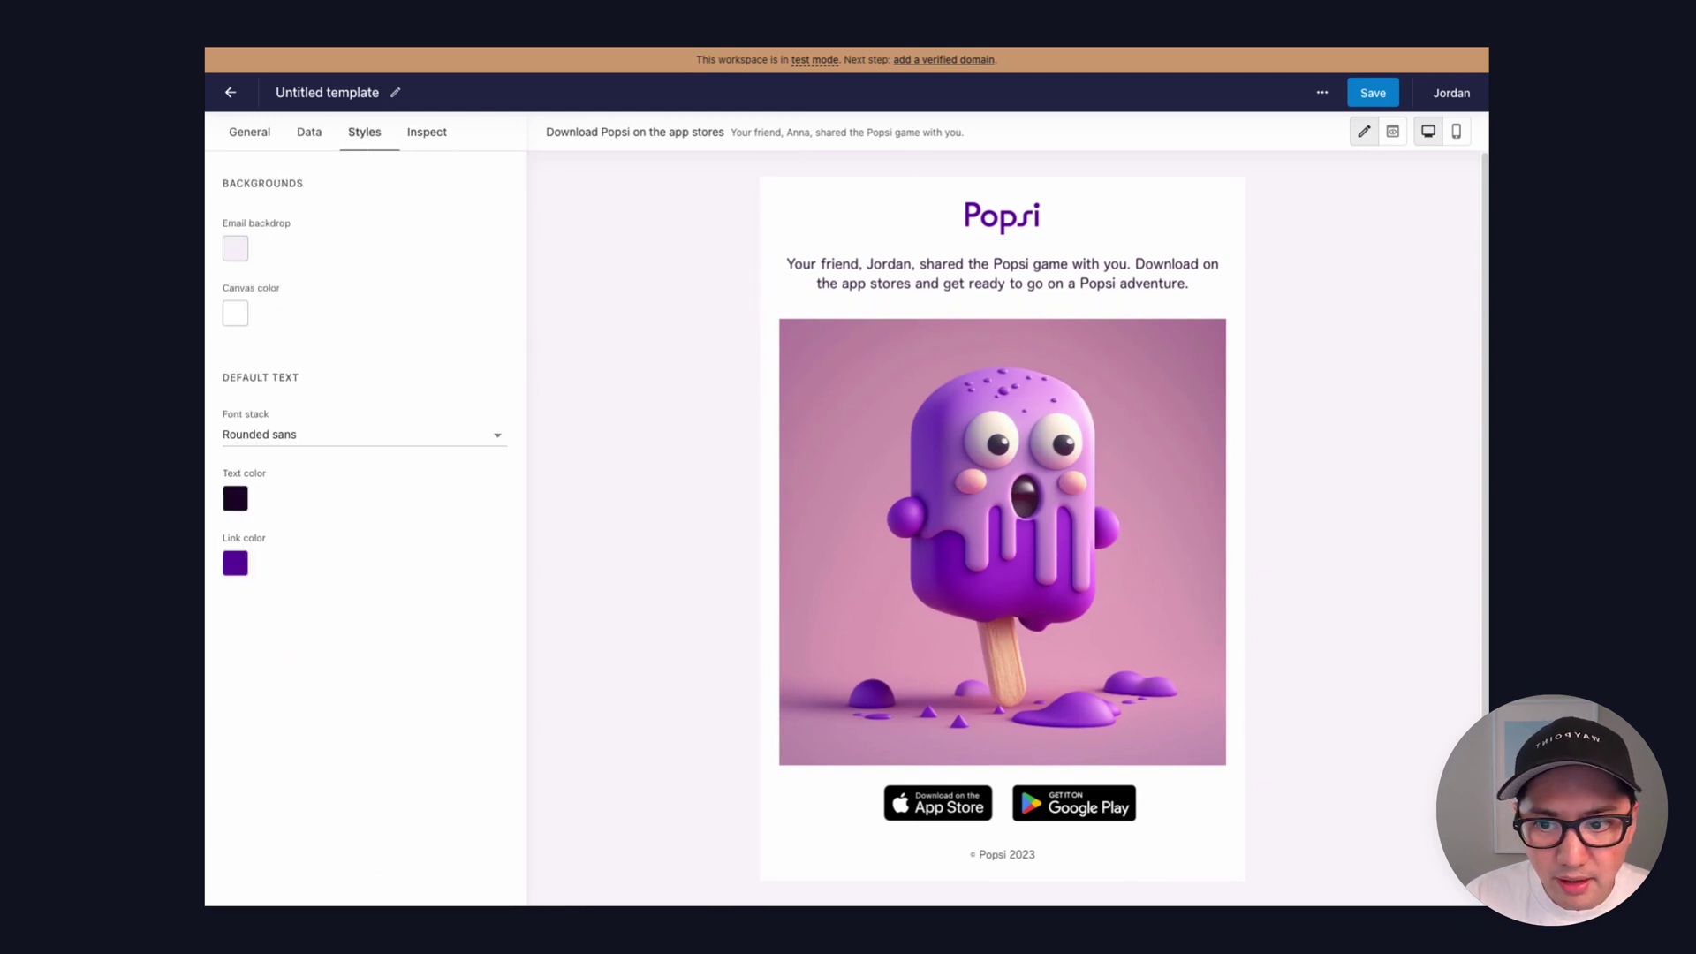
# Step: Replace the friend's name in the preheader with the {{user.displayName}} placeholder
pyautogui.click(239, 134)
pyautogui.click(351, 332)
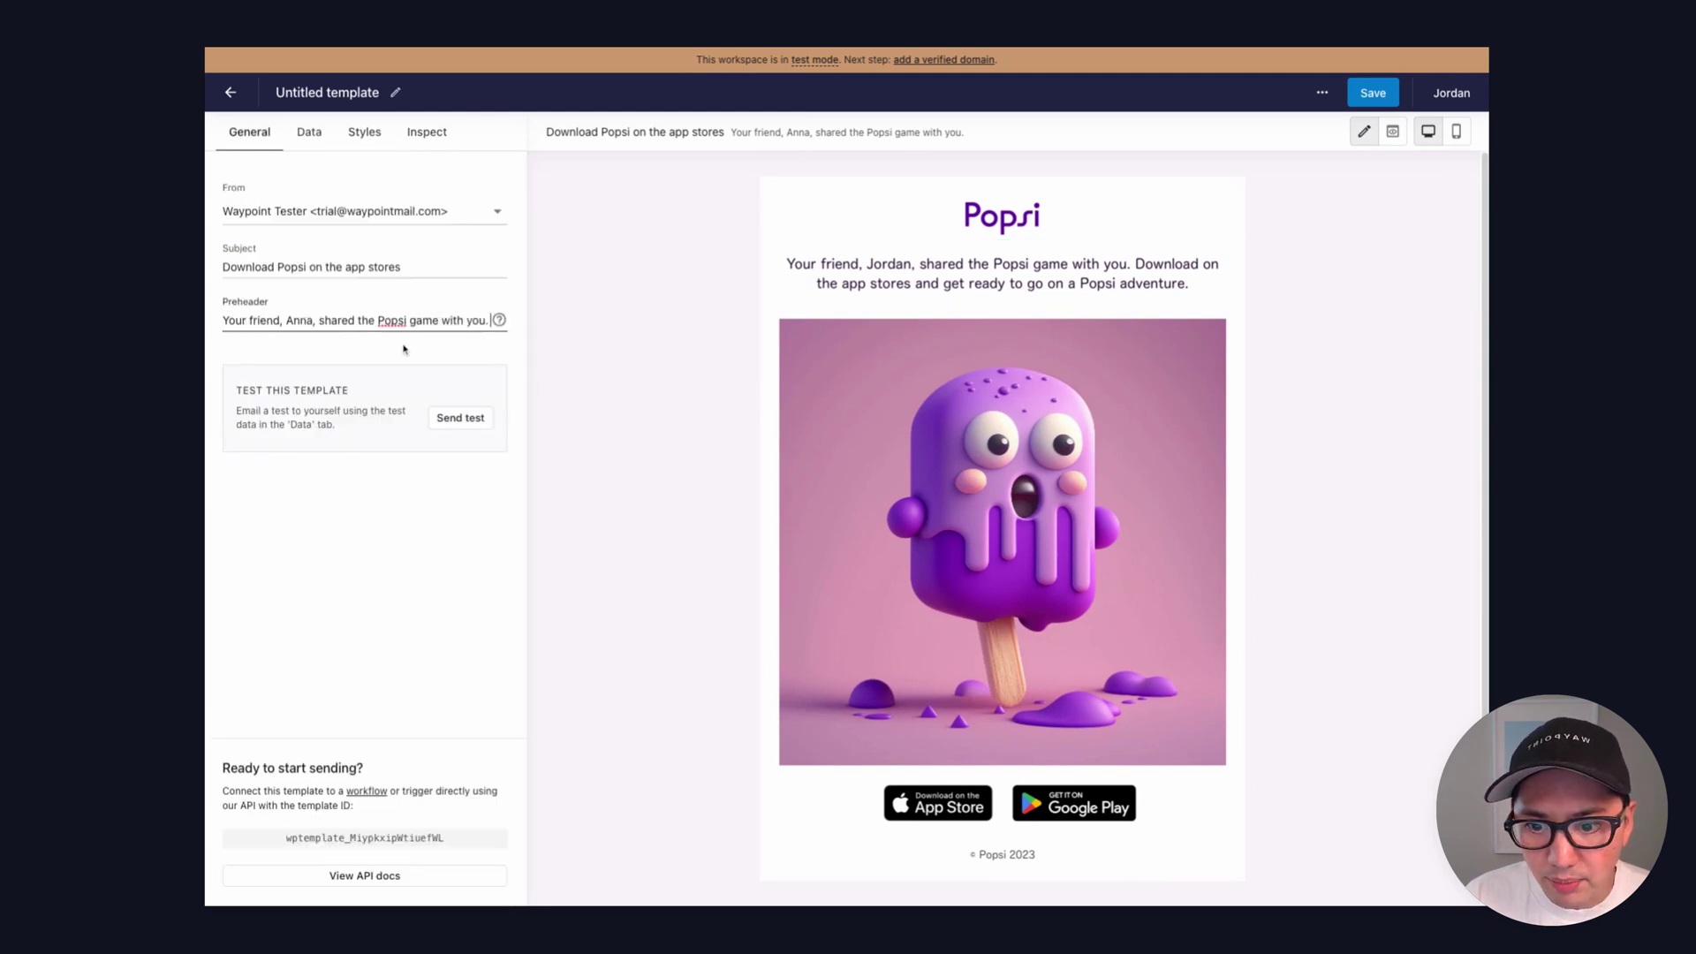
pyautogui.doubleClick(299, 320)
pyautogui.hotkey('ctrl', 'v')
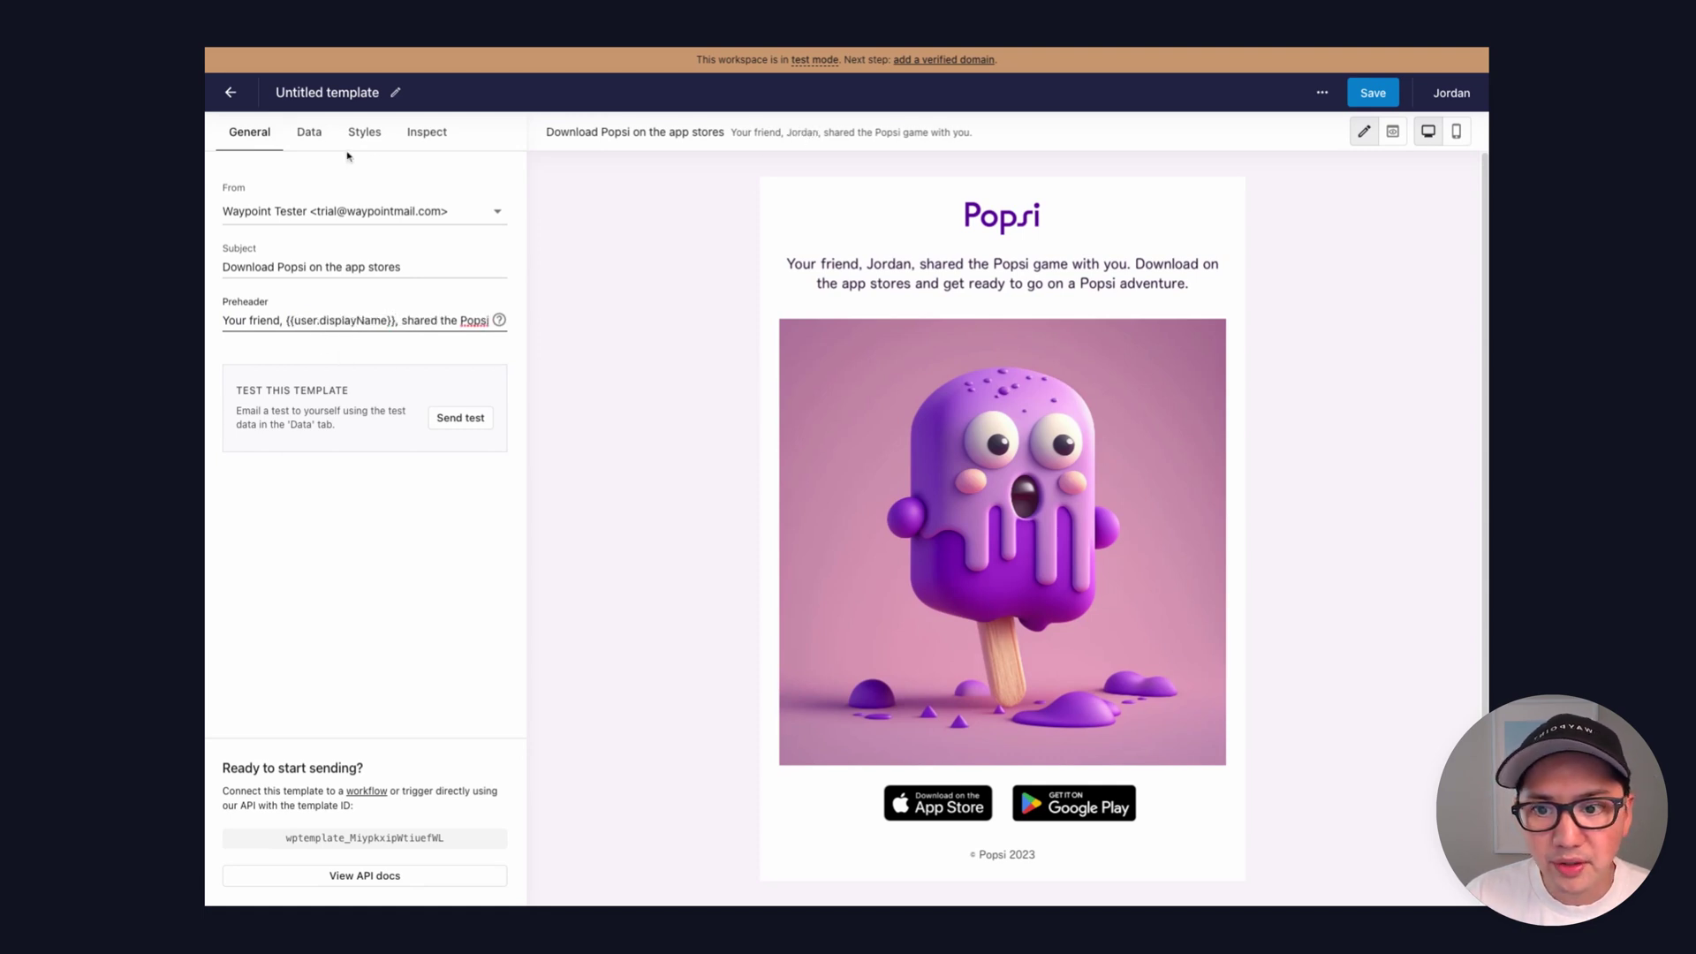
# Step: Change the test data's displayName value to a different sample name
pyautogui.click(314, 144)
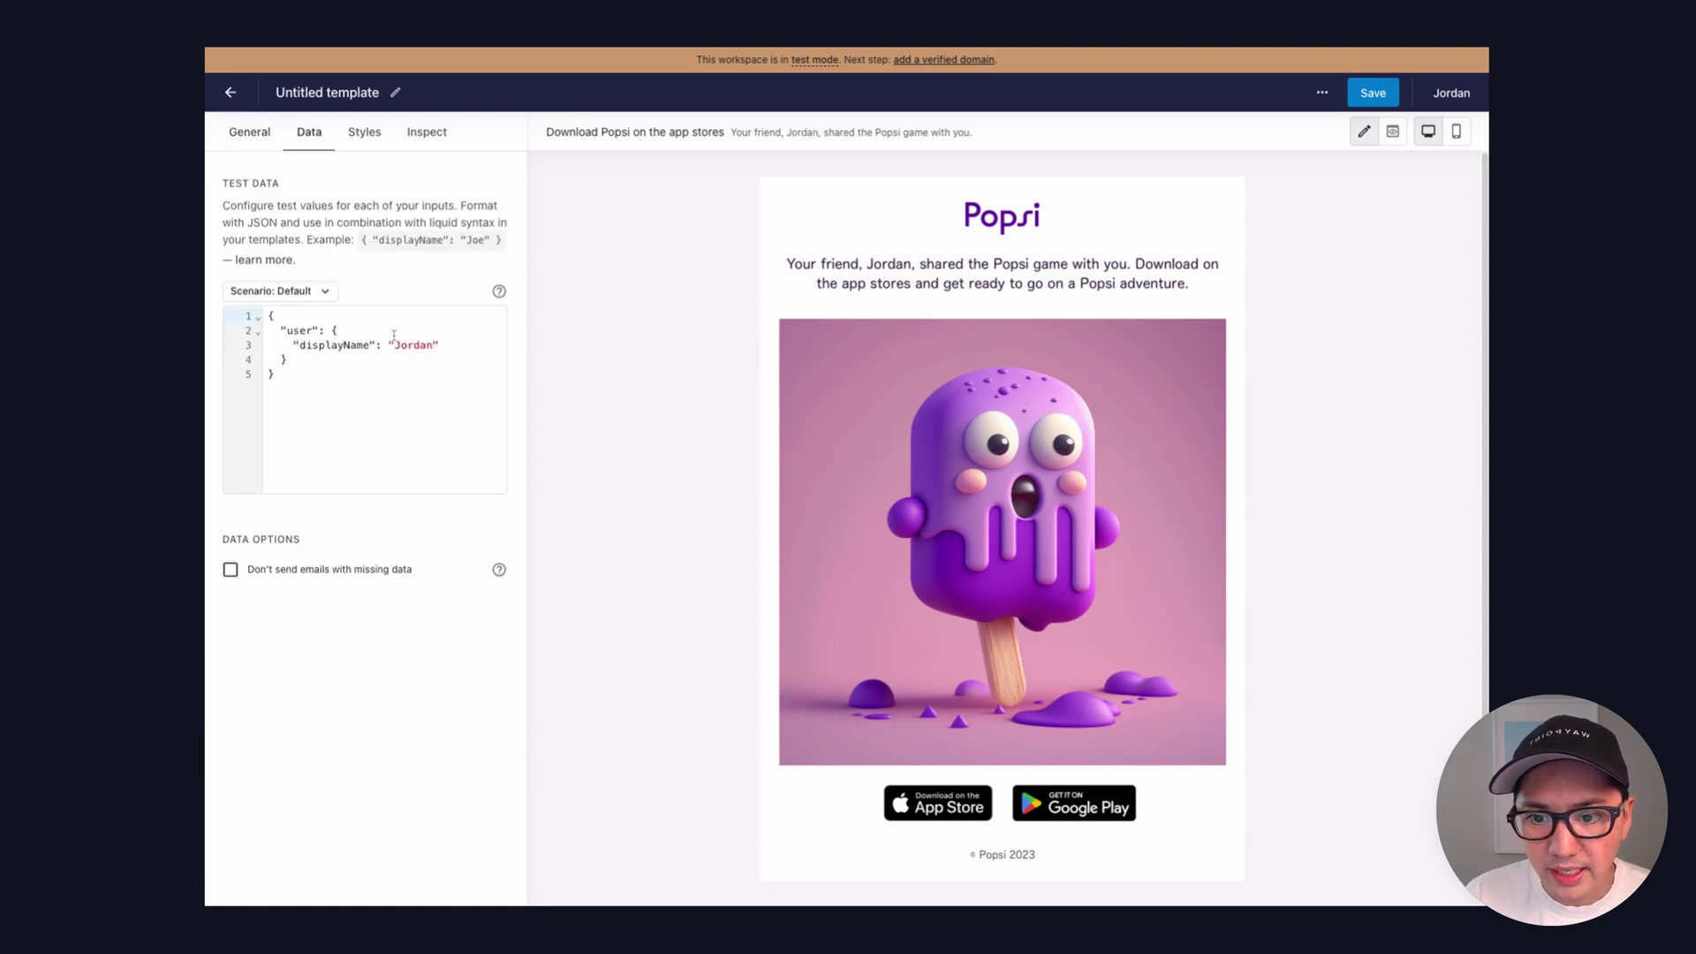
pyautogui.doubleClick(414, 345)
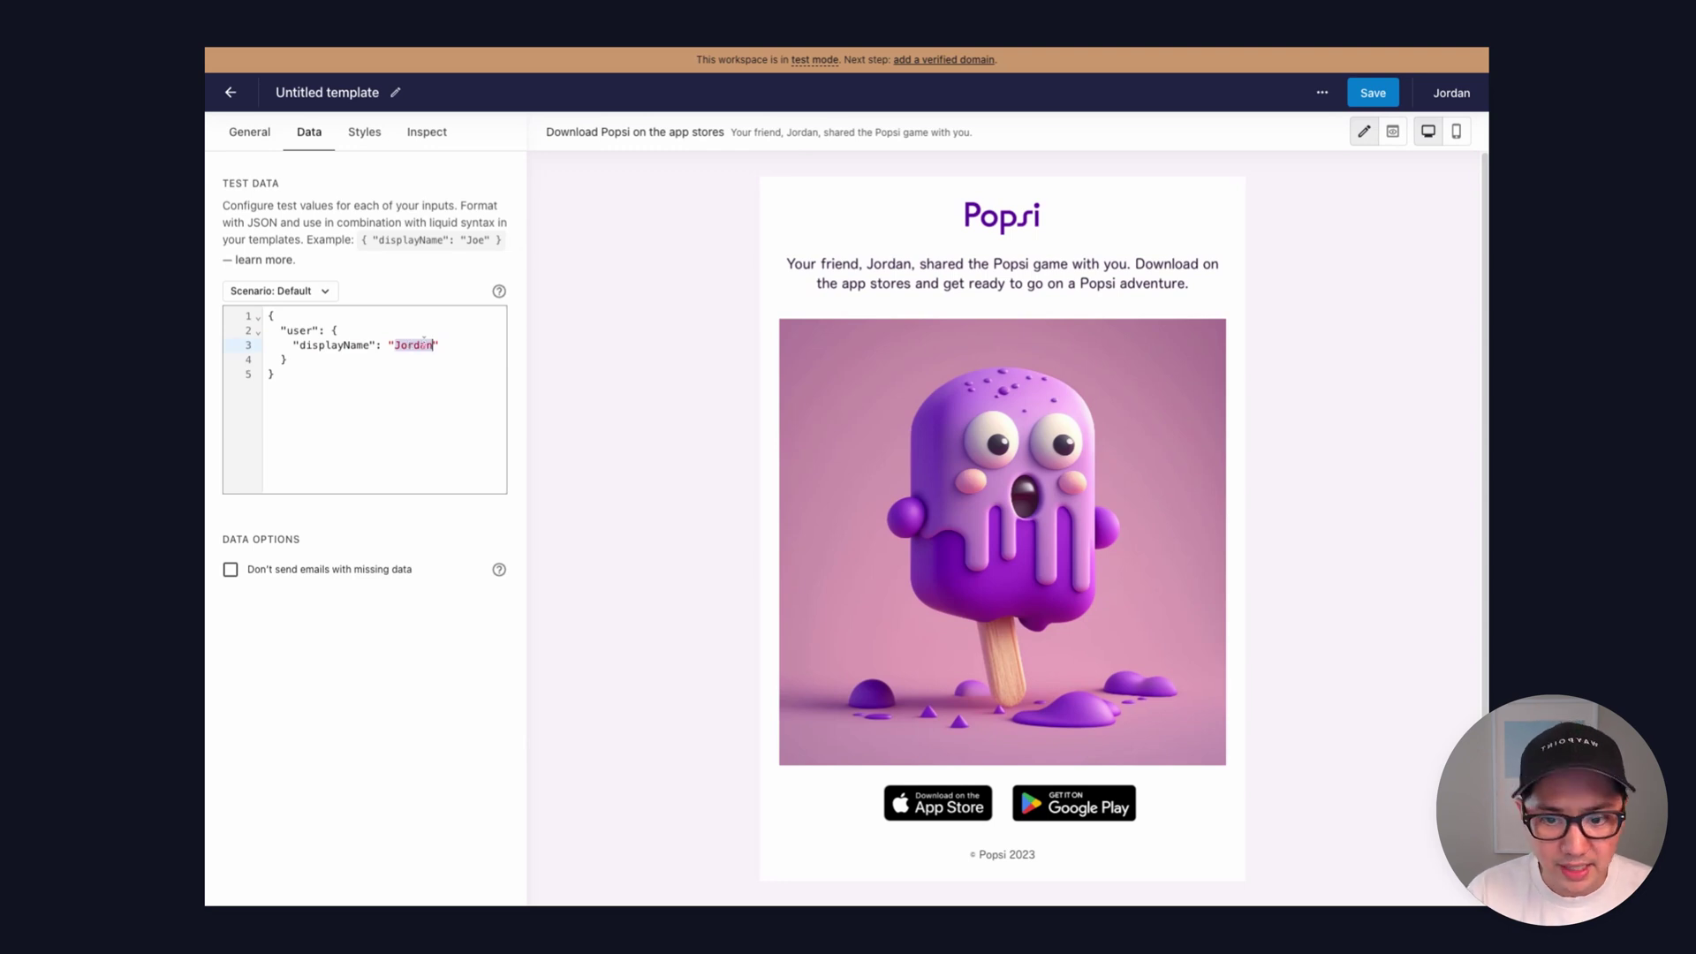
pyautogui.write('Carlos')
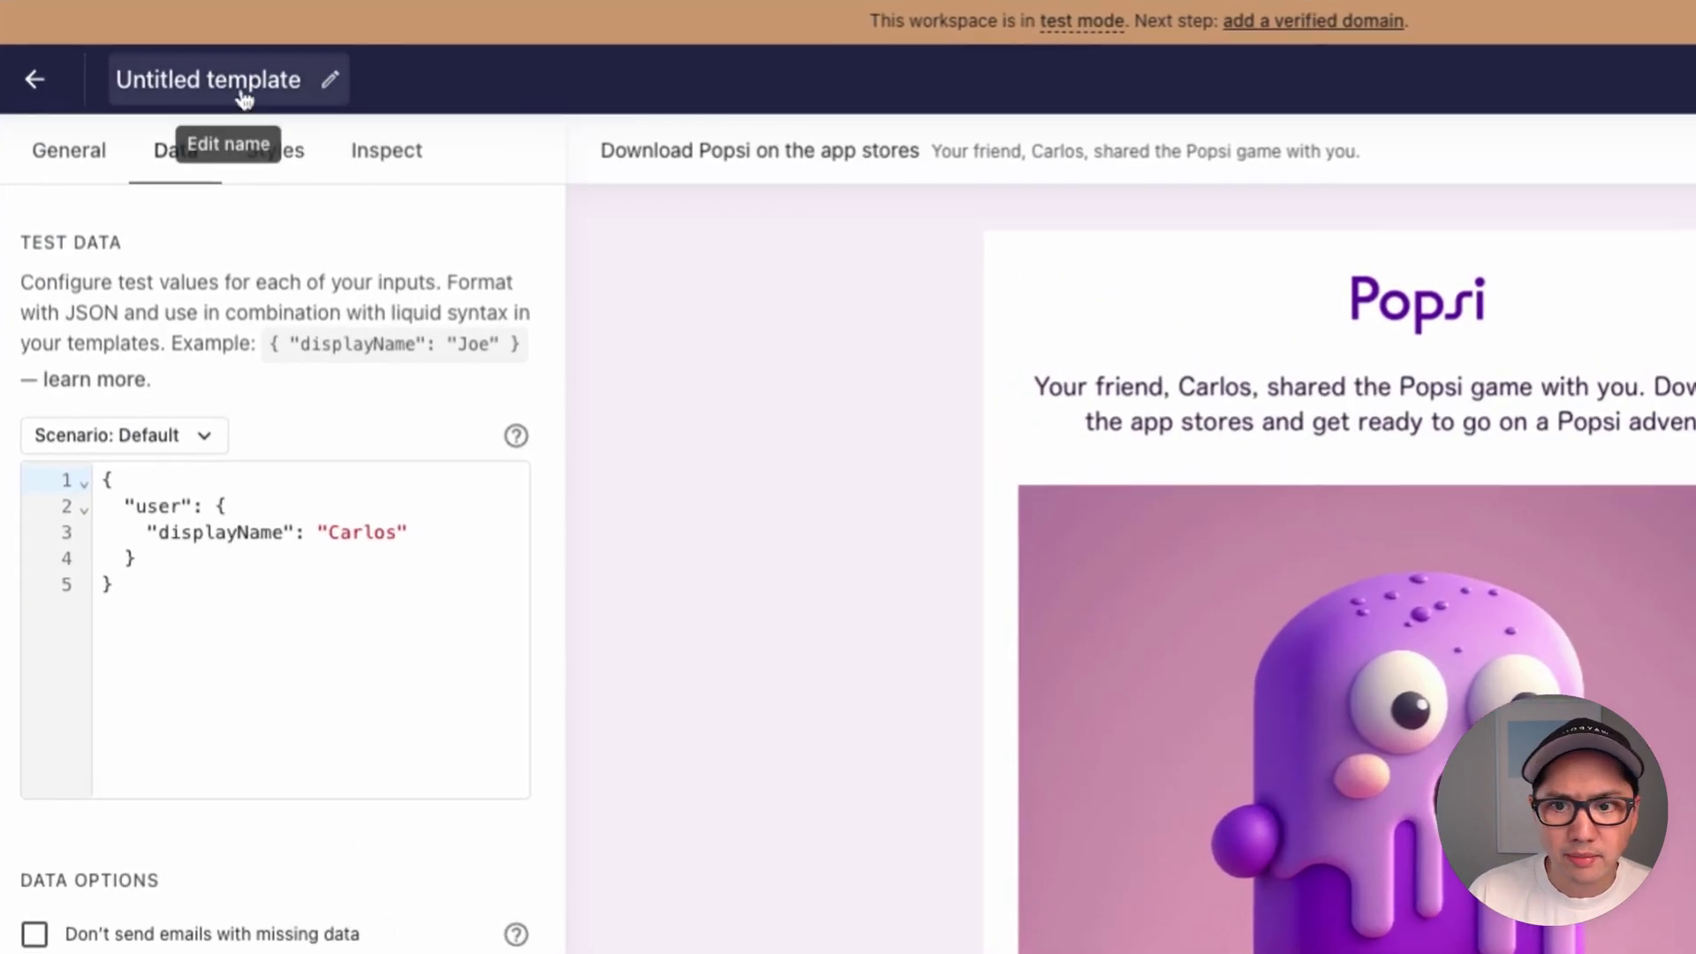
# Step: Rename the untitled template to 'Share app store links' and send a test email
pyautogui.click(402, 147)
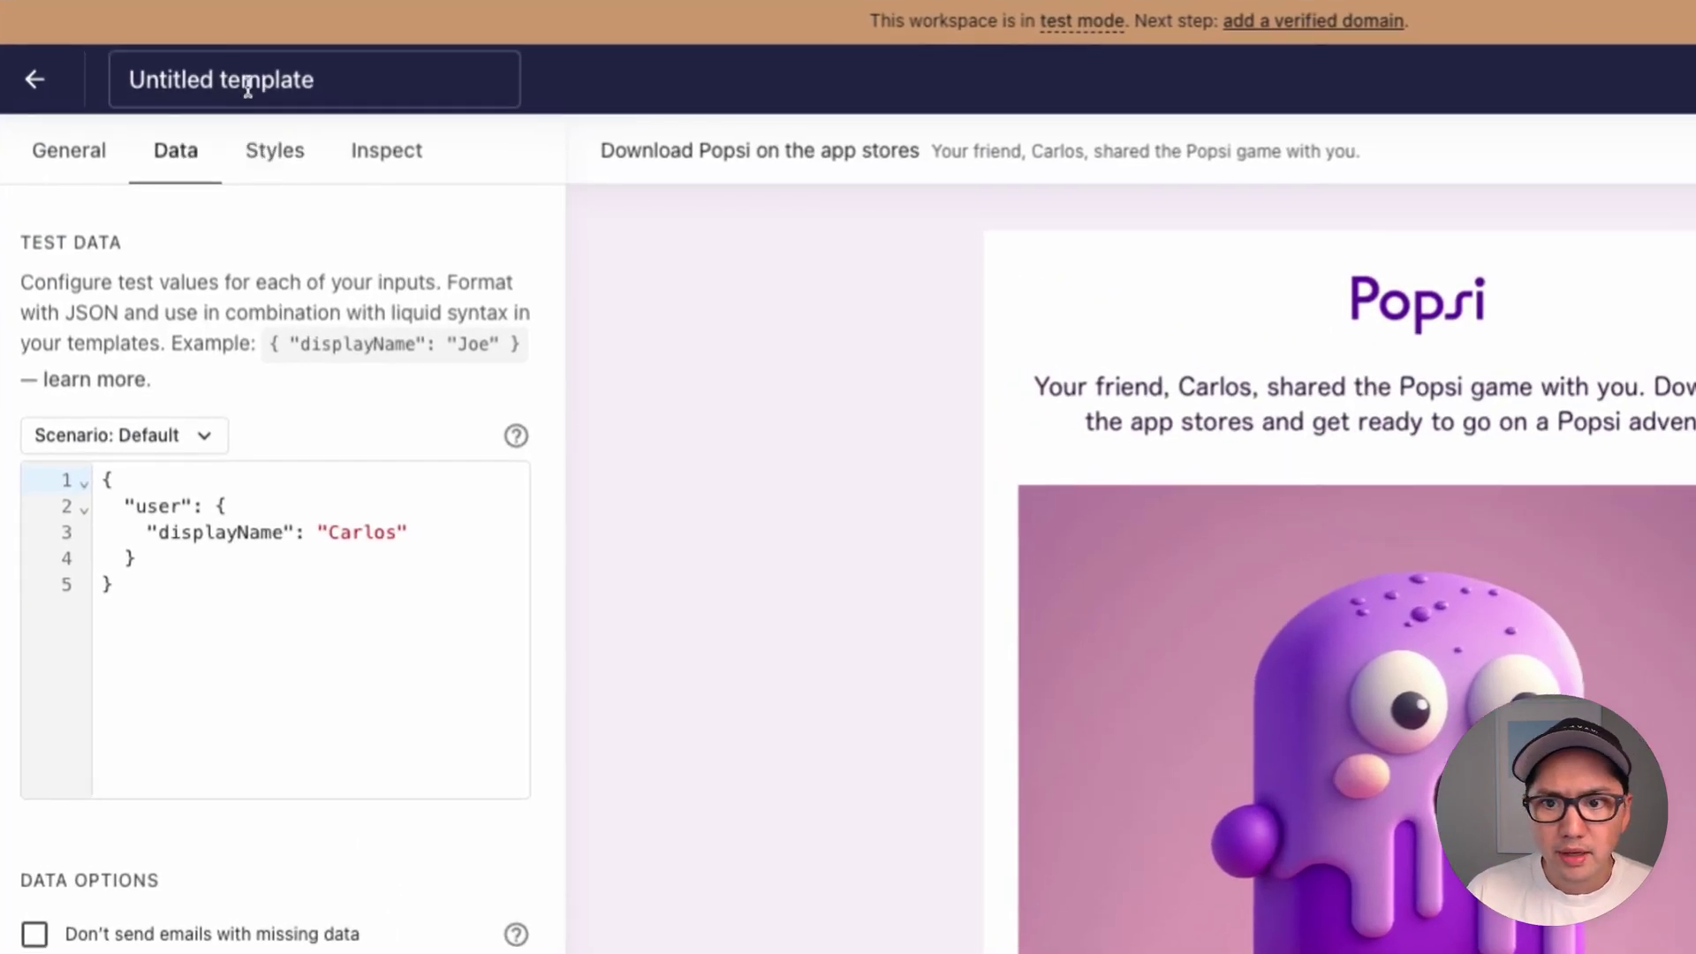
pyautogui.hotkey('ctrl', 'a')
pyautogui.write('Share app store ')
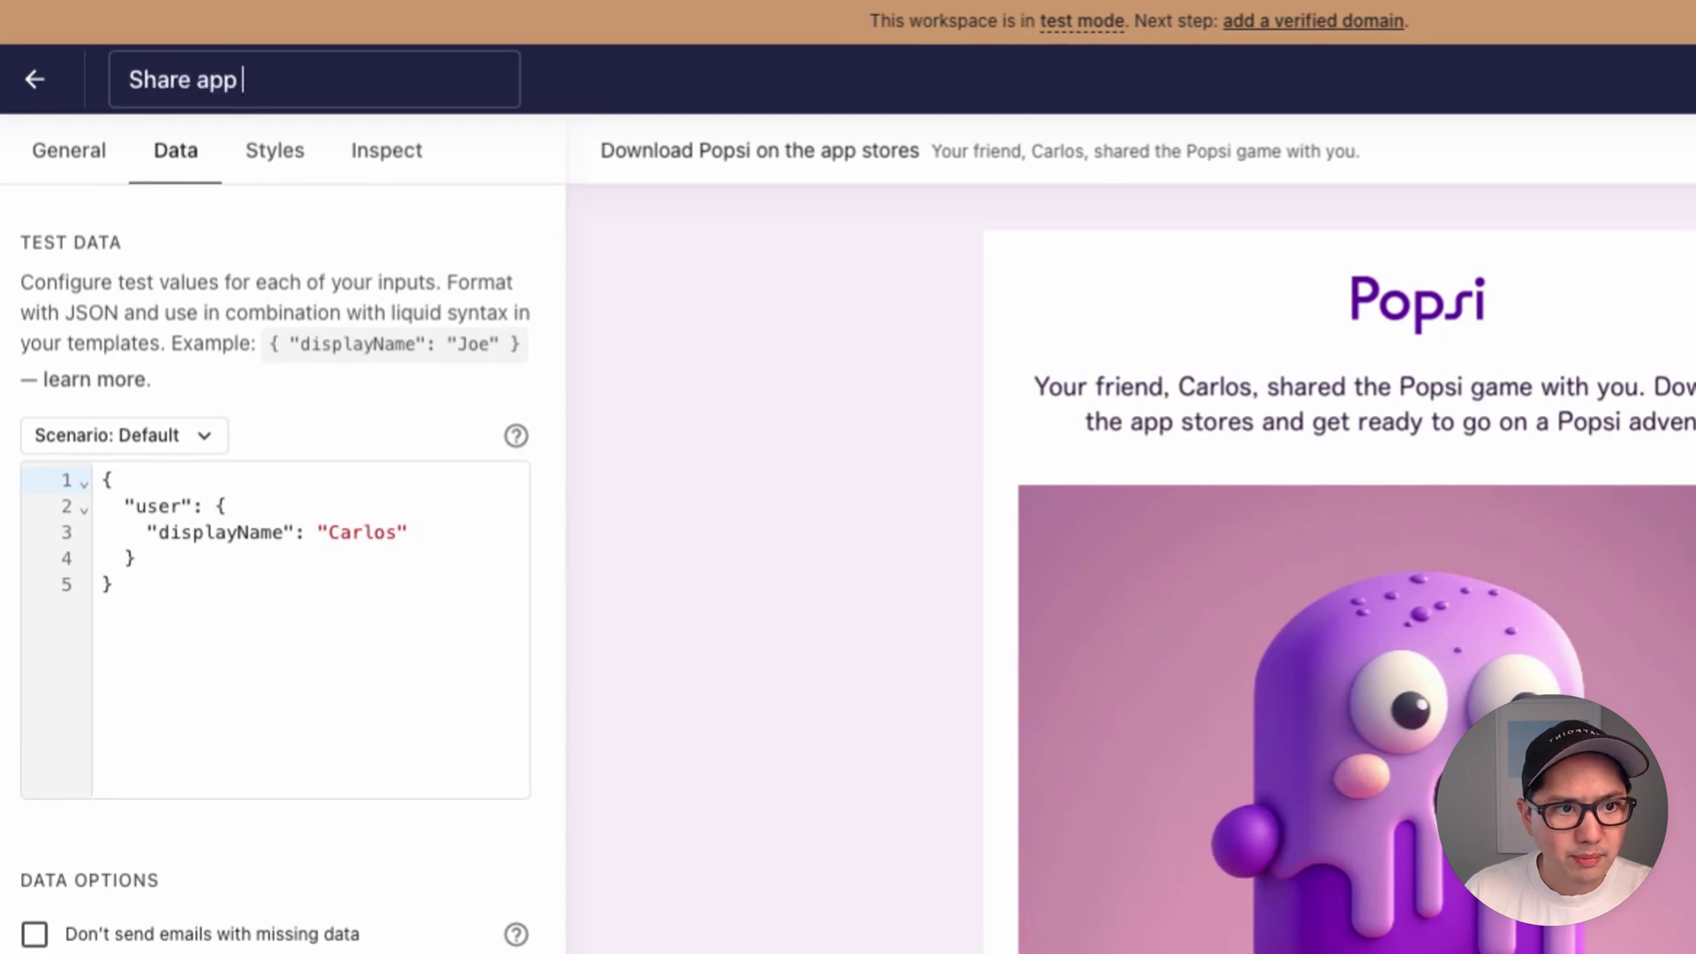
pyautogui.write('links')
pyautogui.press('Return')
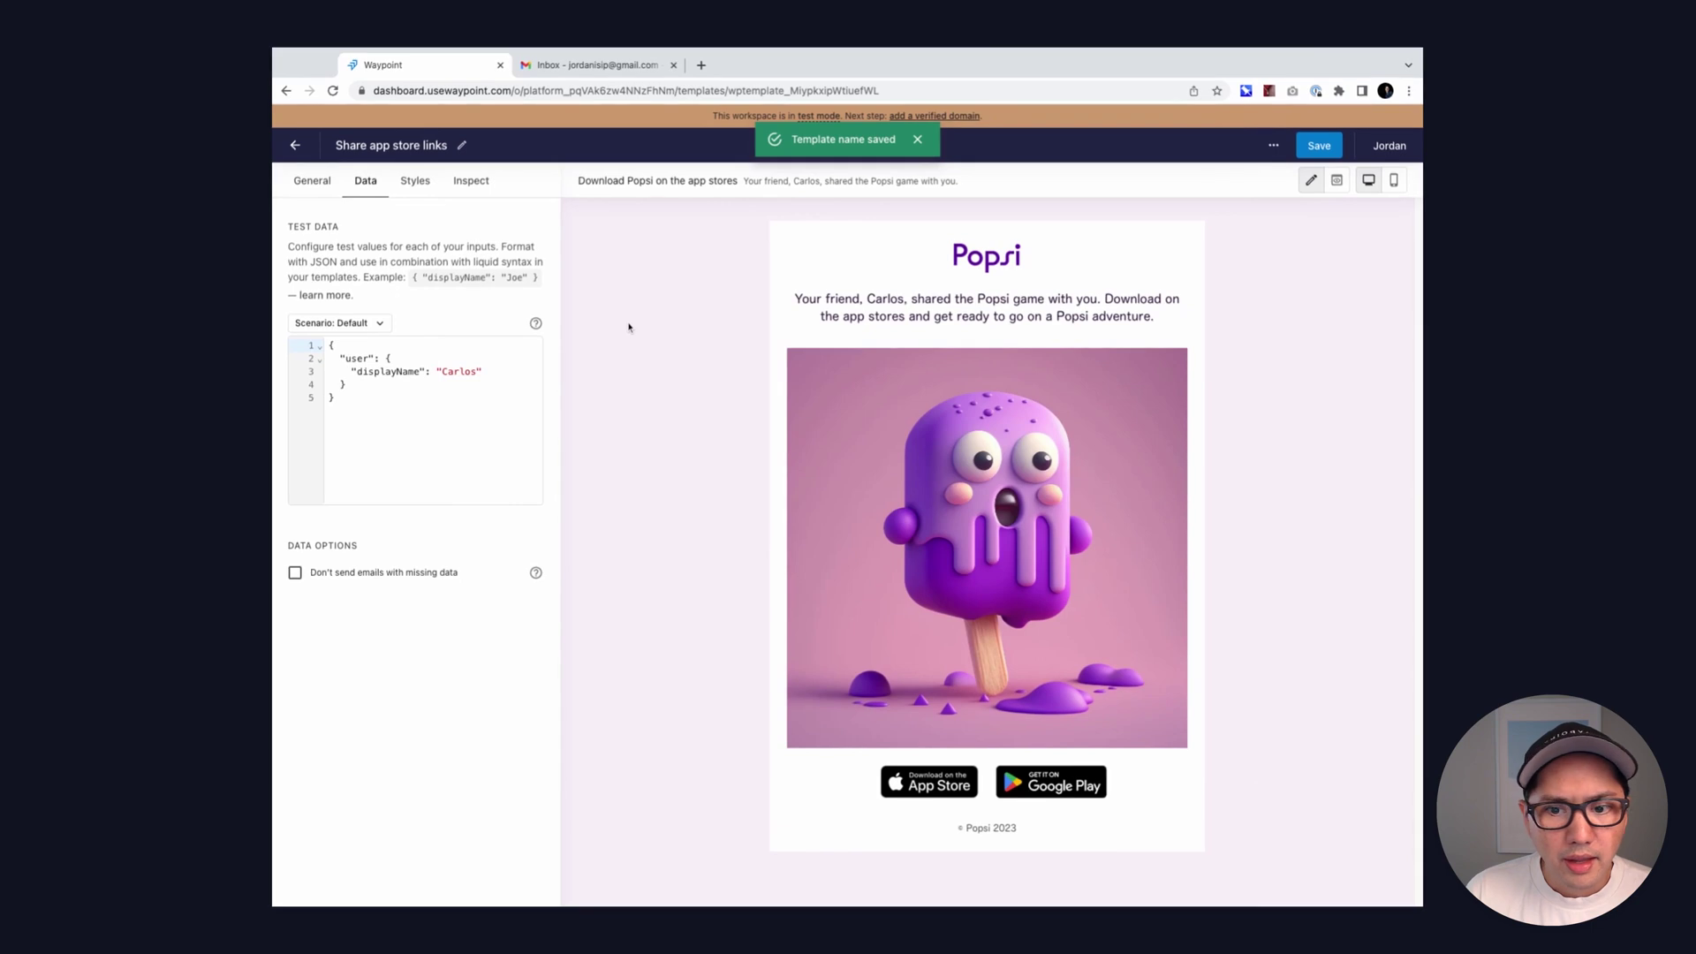
pyautogui.click(311, 180)
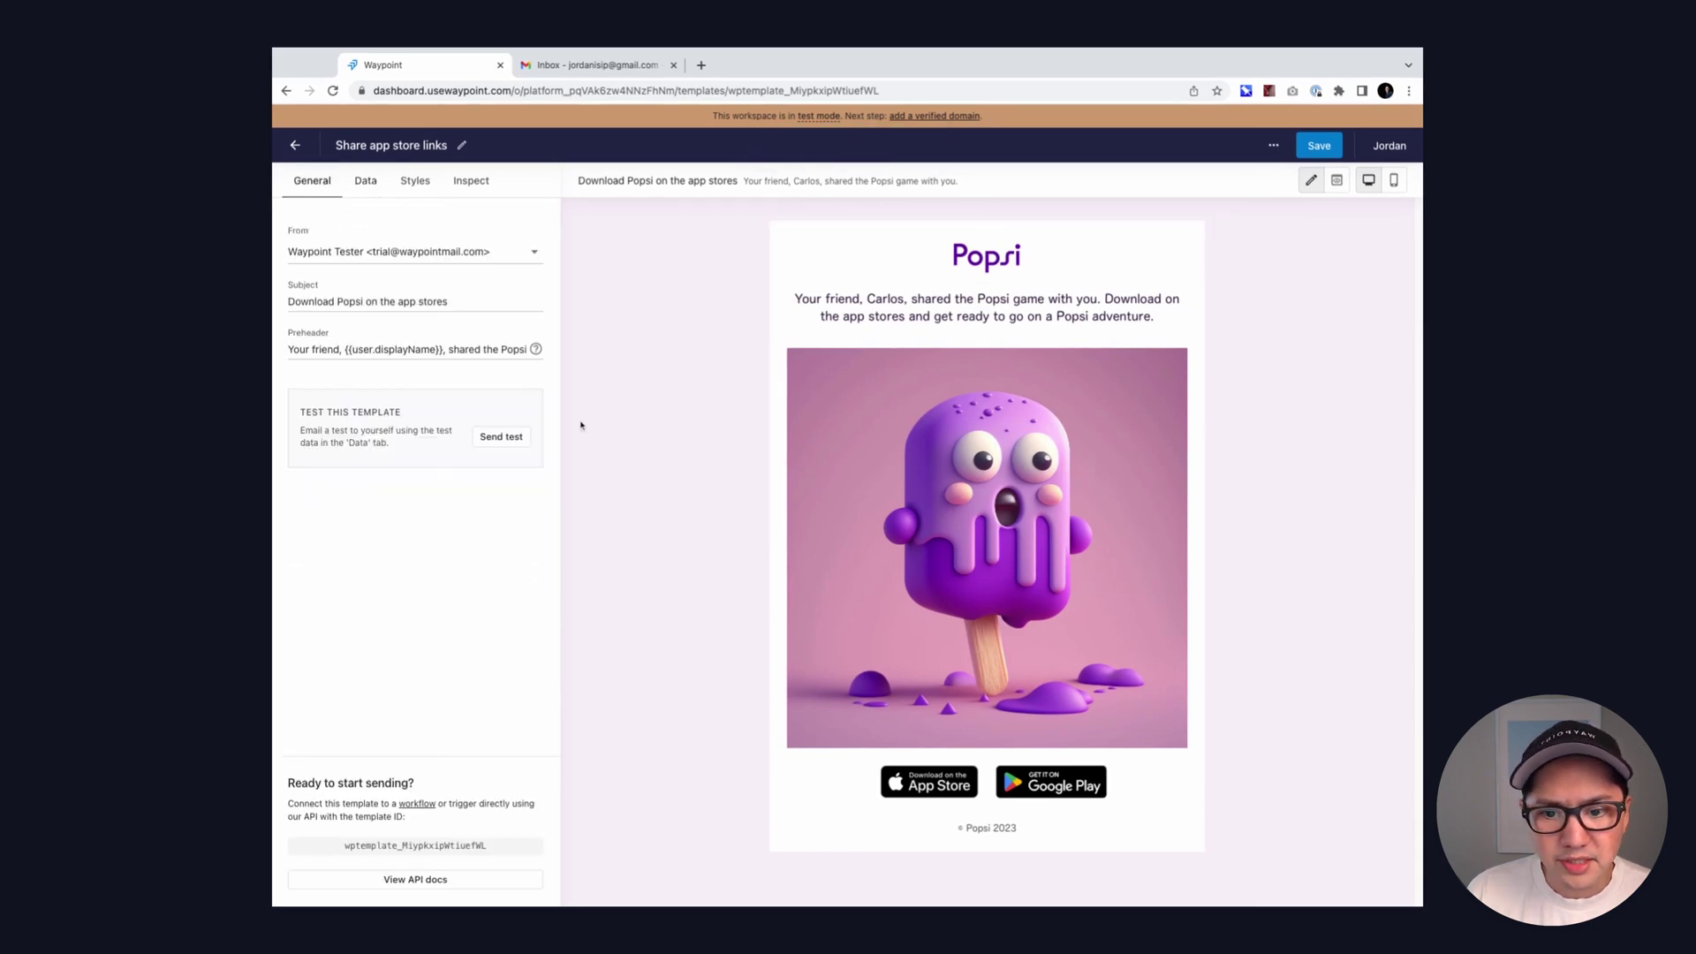
pyautogui.click(501, 436)
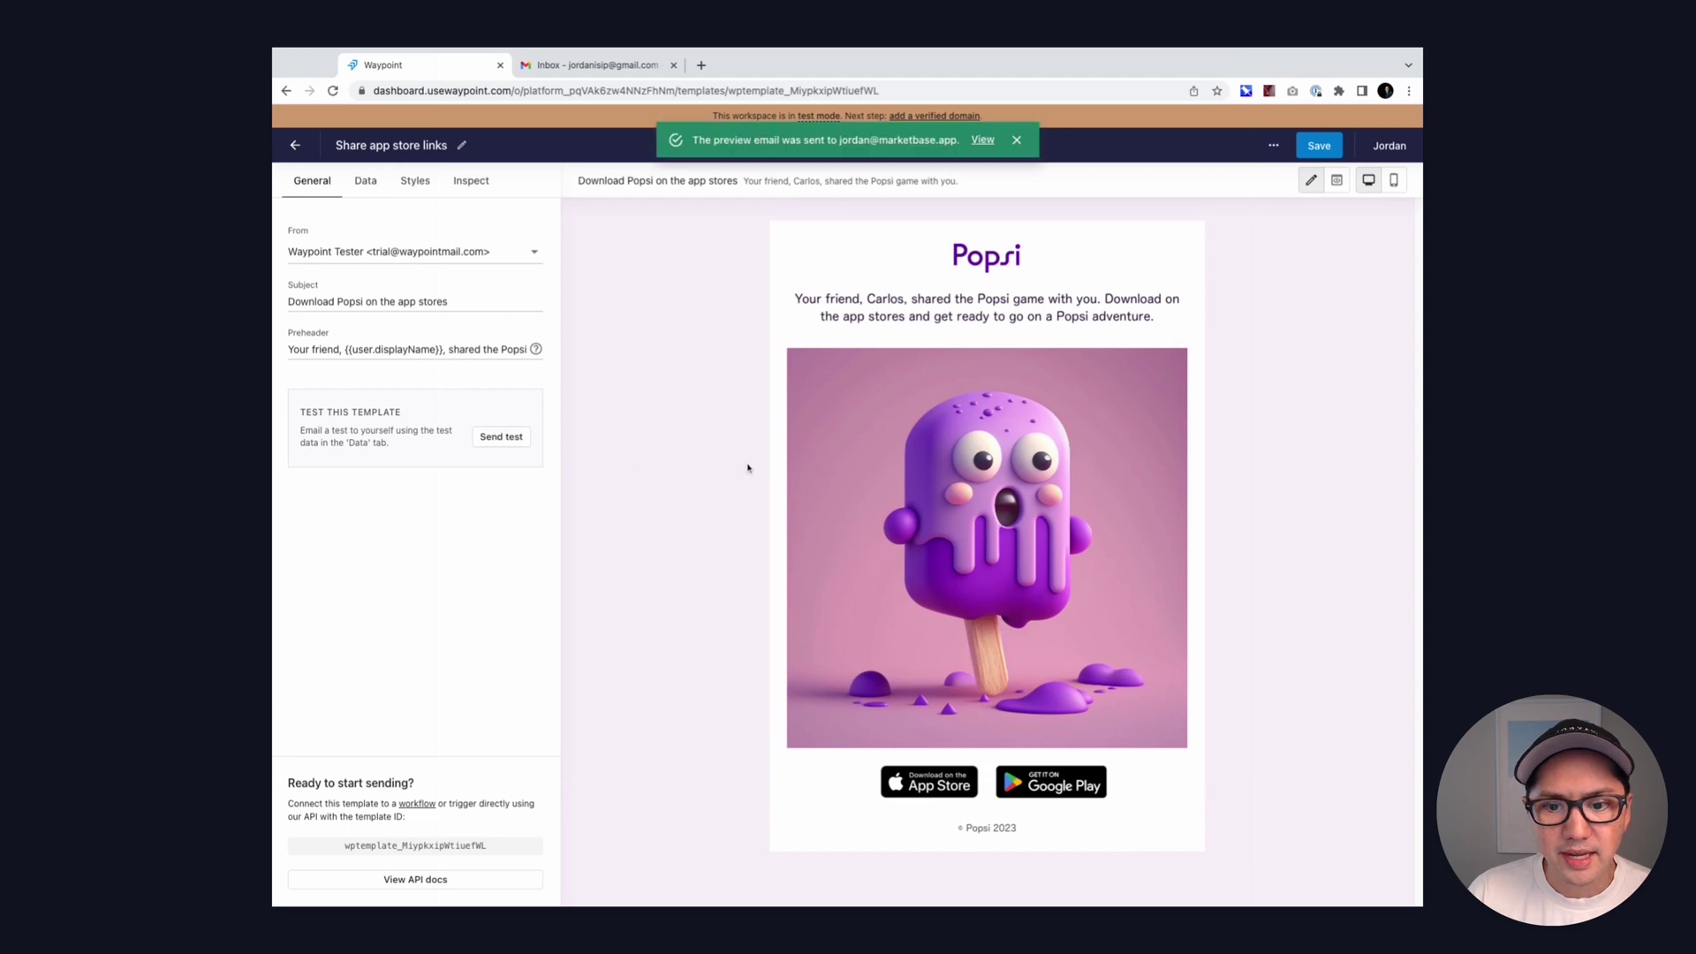
# Step: Open the sent test message's activity record, scroll its preview, and view its HTML source
pyautogui.click(983, 141)
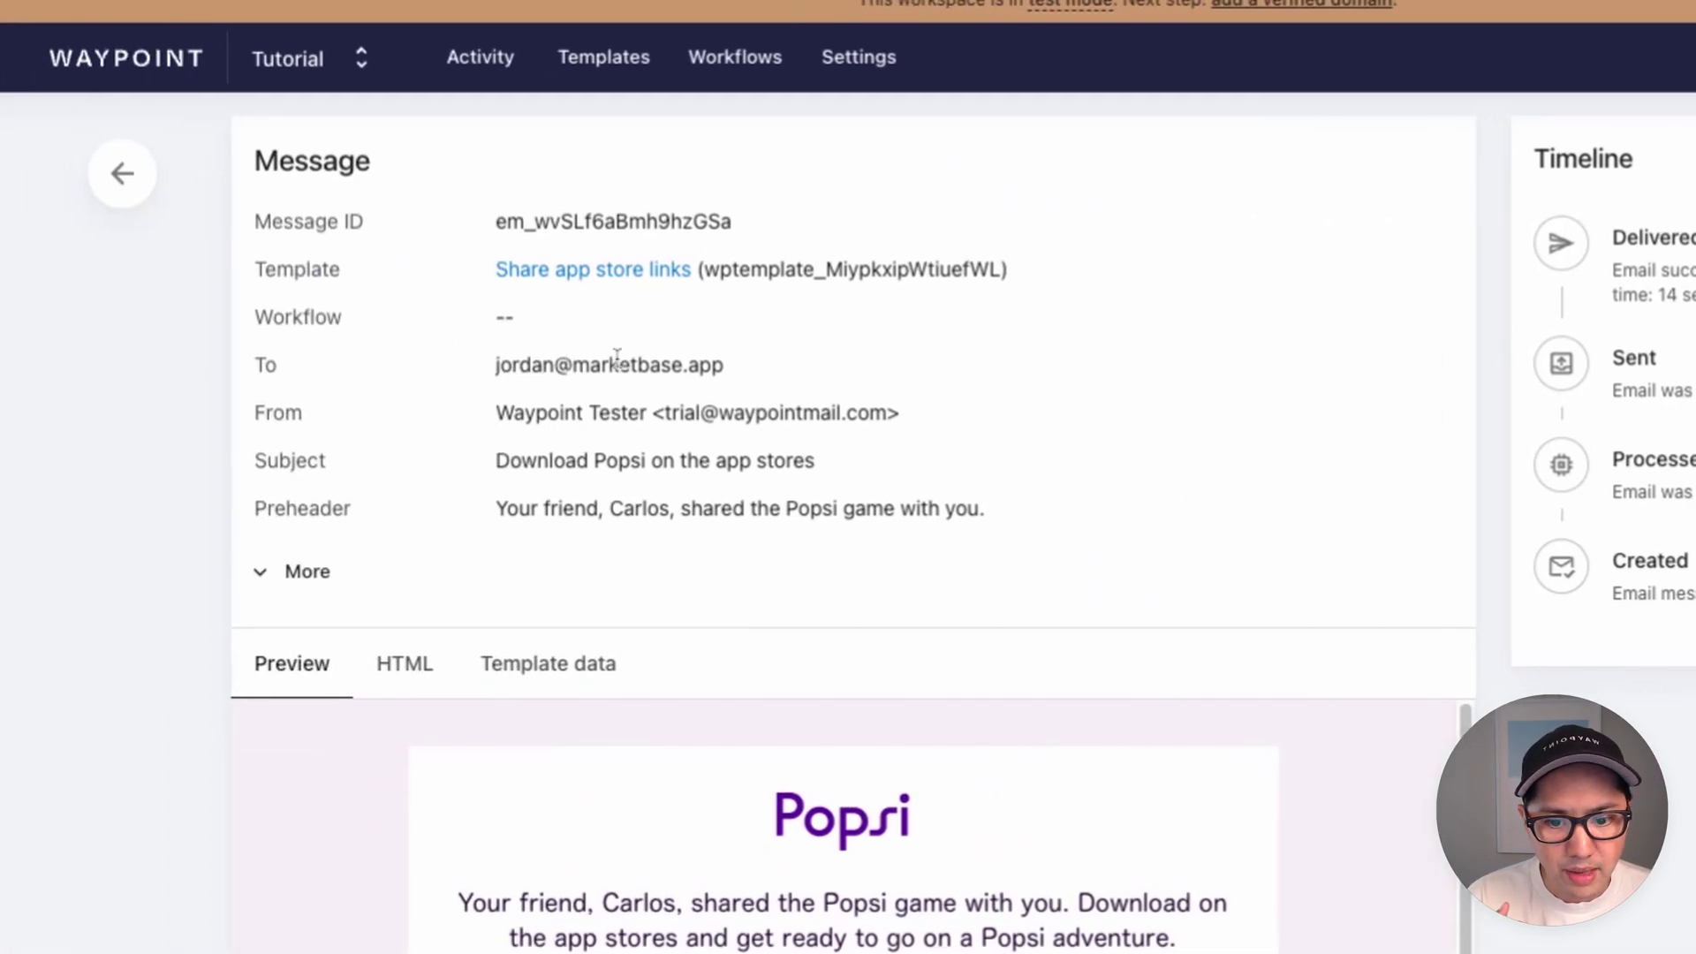
pyautogui.scroll(-3, 579, 827)
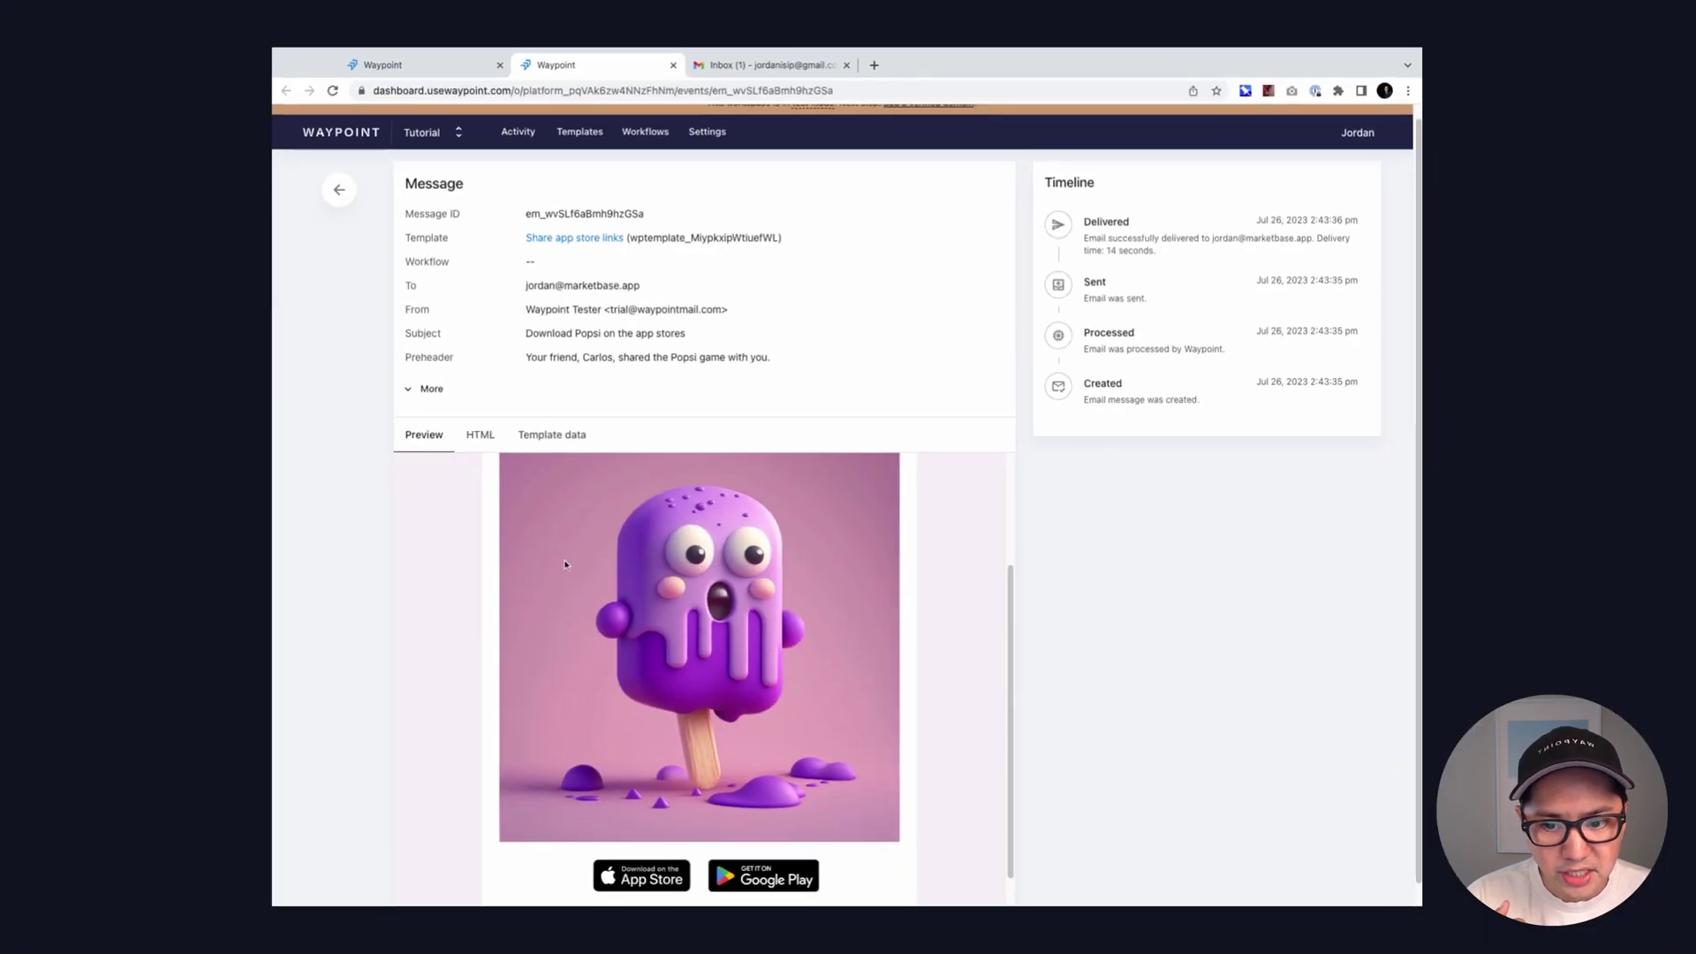
pyautogui.click(411, 622)
# Step: View the template data the test message was sent with
pyautogui.click(521, 453)
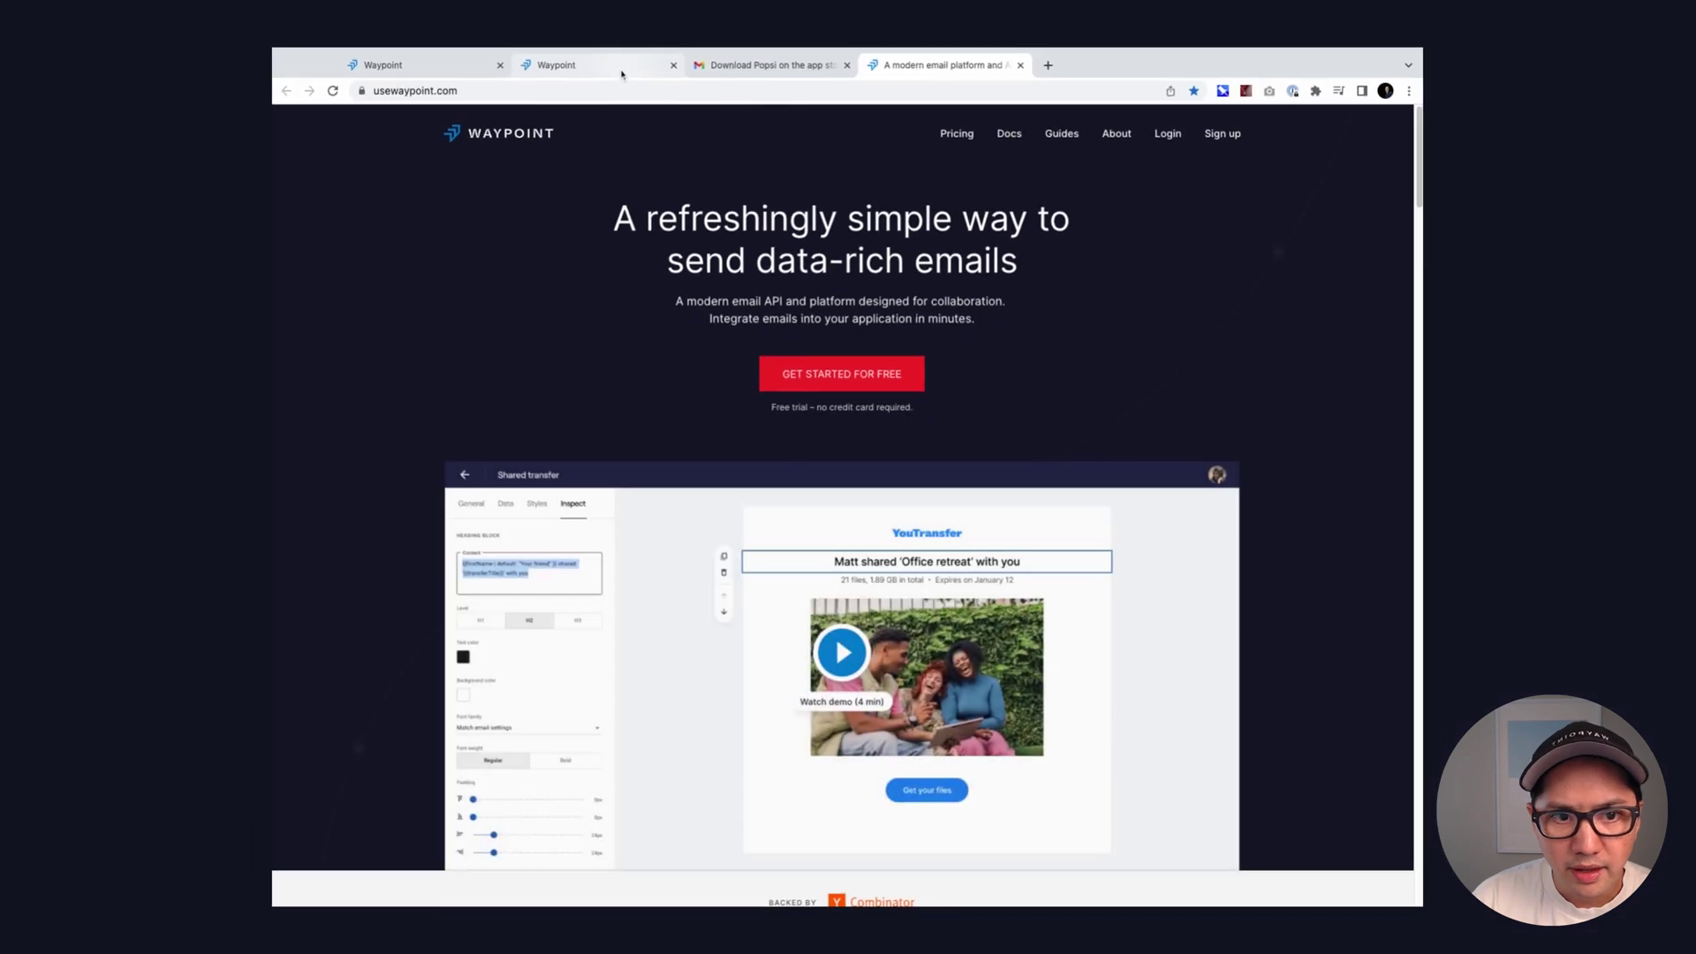
# Step: Return to the message's activity page to see the Opened and Clicked timeline events
pyautogui.click(621, 70)
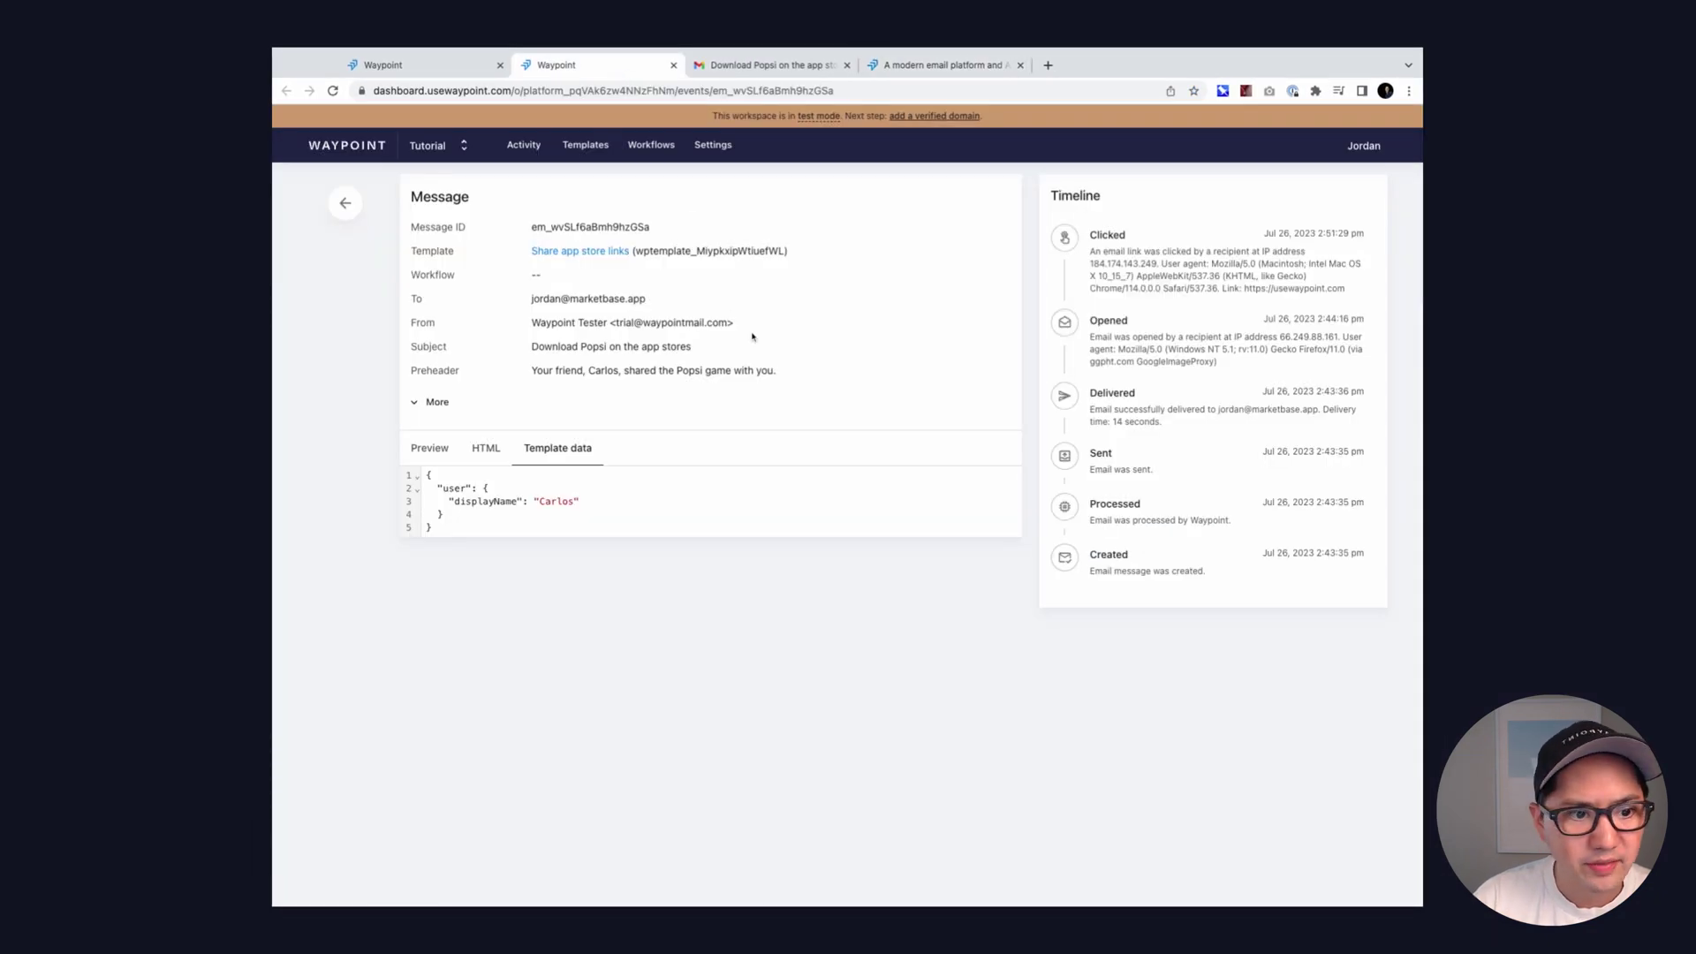